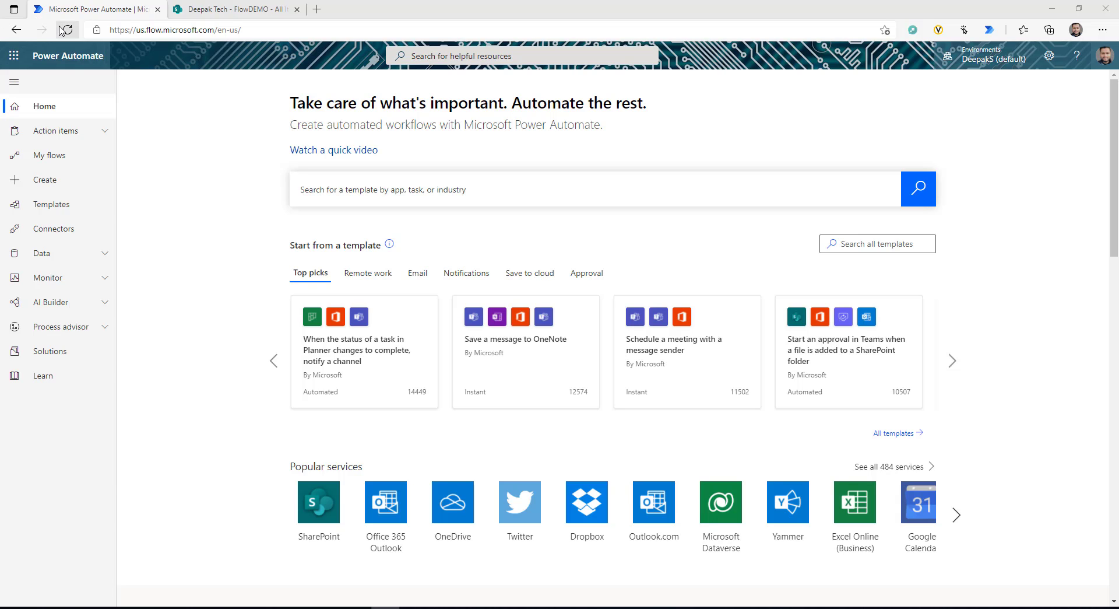
Create an instant cloud flow named FlowDemo that uses the Manually trigger a flow trigger.
left_click(215, 10)
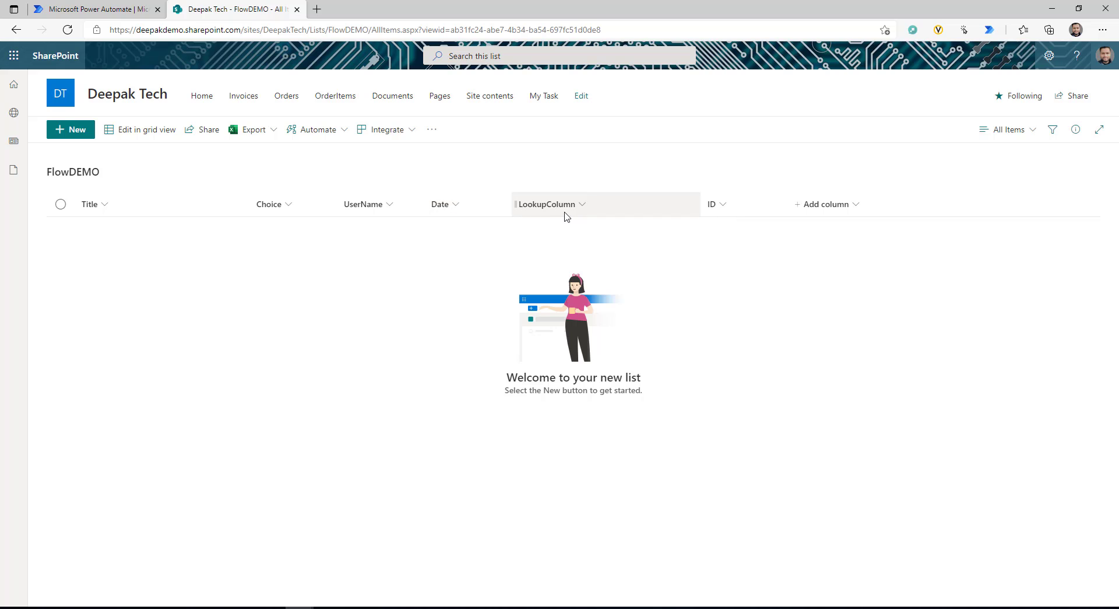
left_click(81, 9)
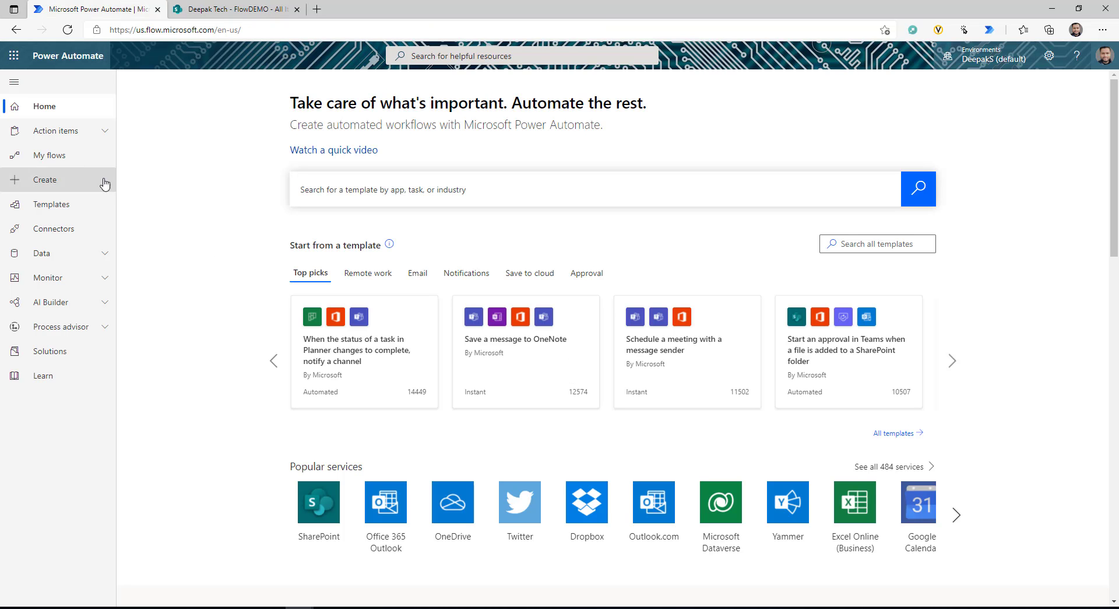
left_click(45, 179)
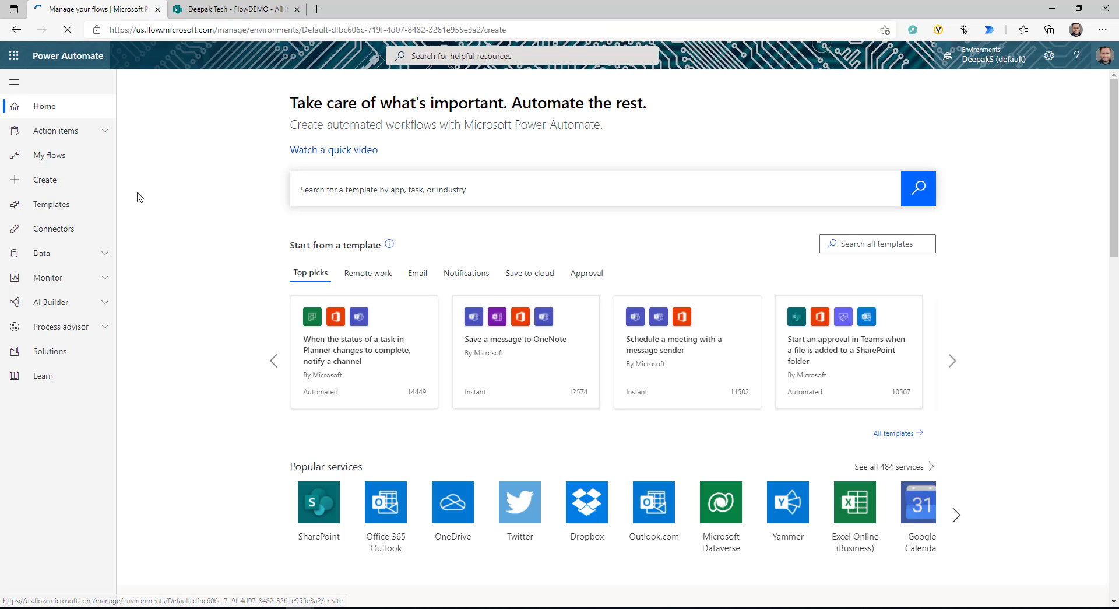
left_click(362, 193)
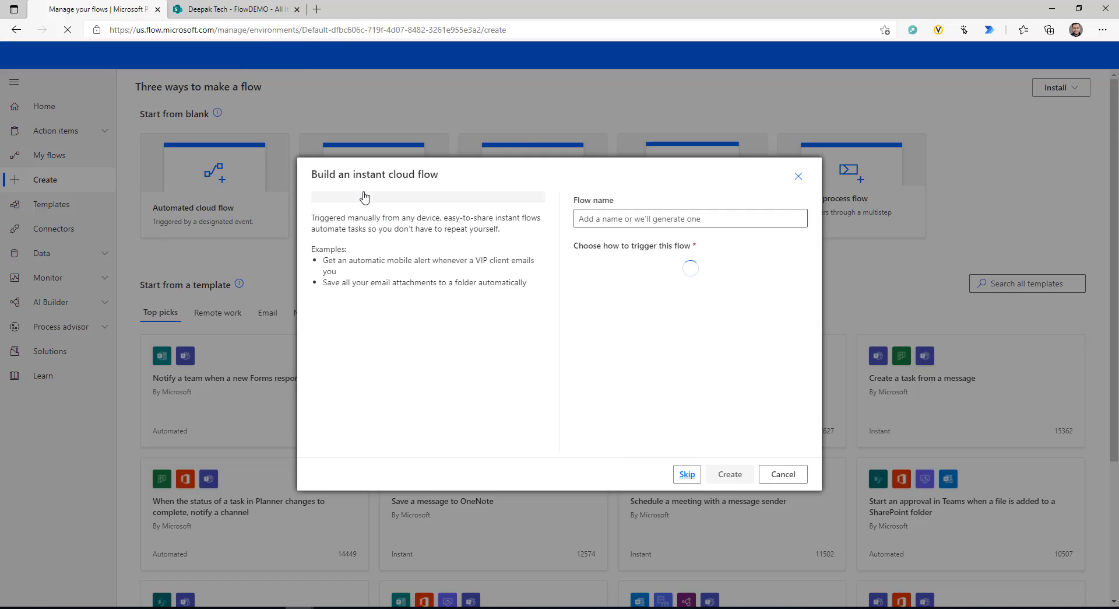
left_click(615, 219)
type("FLowD")
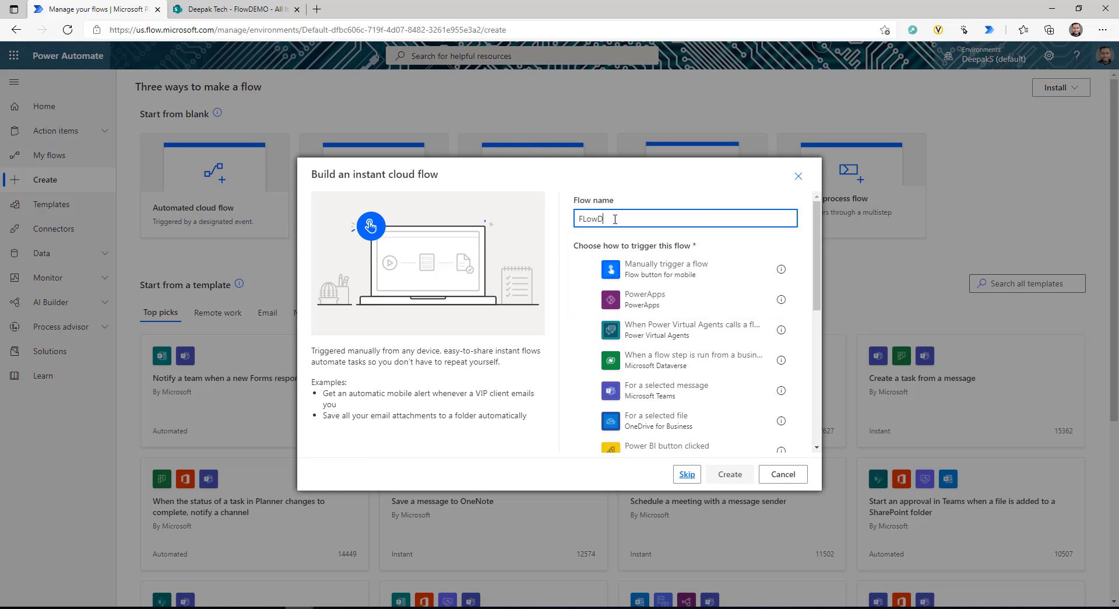
type("emo")
left_click(665, 269)
left_click(730, 473)
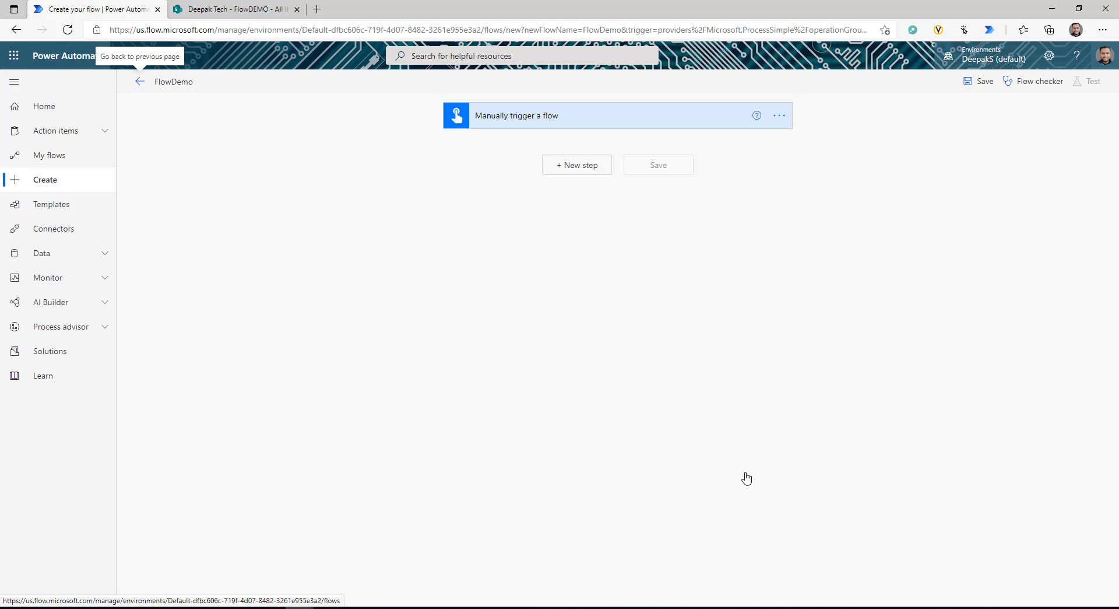
Add a SharePoint Create item action after the manual trigger.
left_click(576, 165)
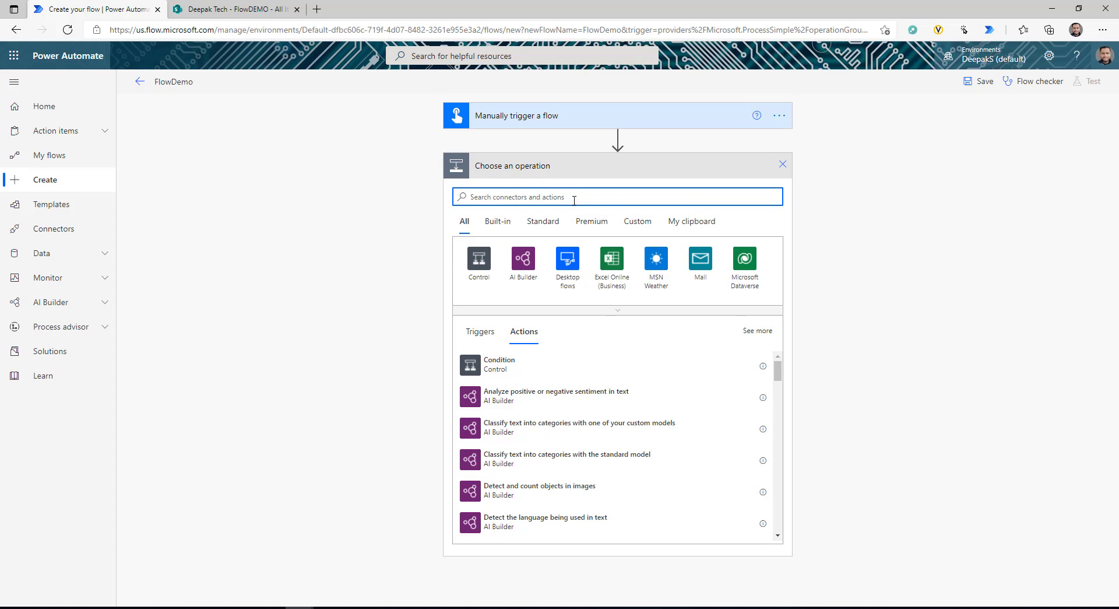
type("shr")
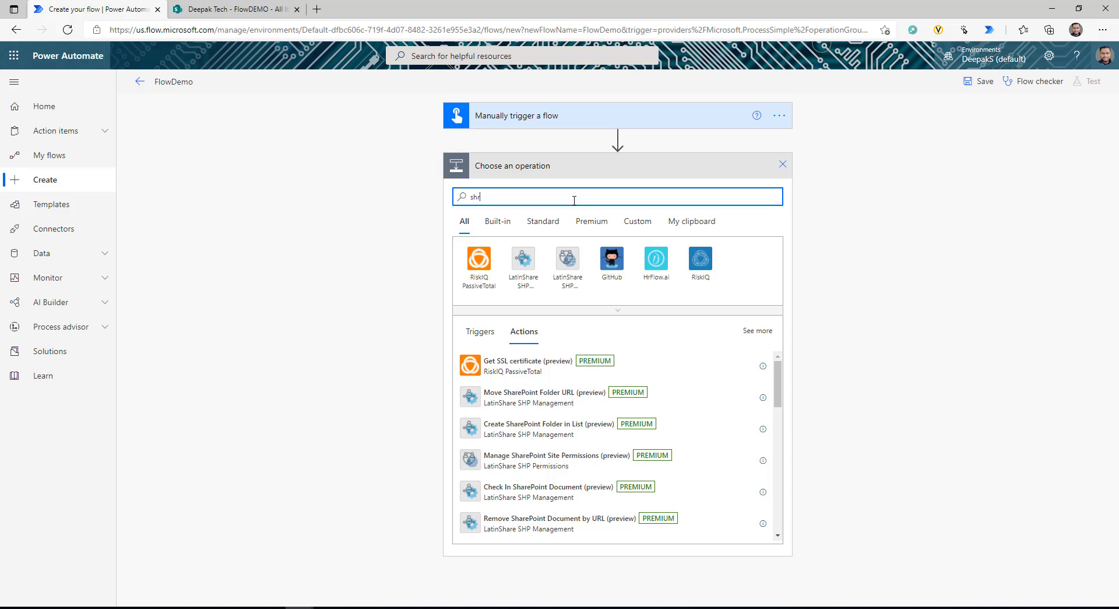
type("repoint")
left_click(653, 256)
left_click(513, 417)
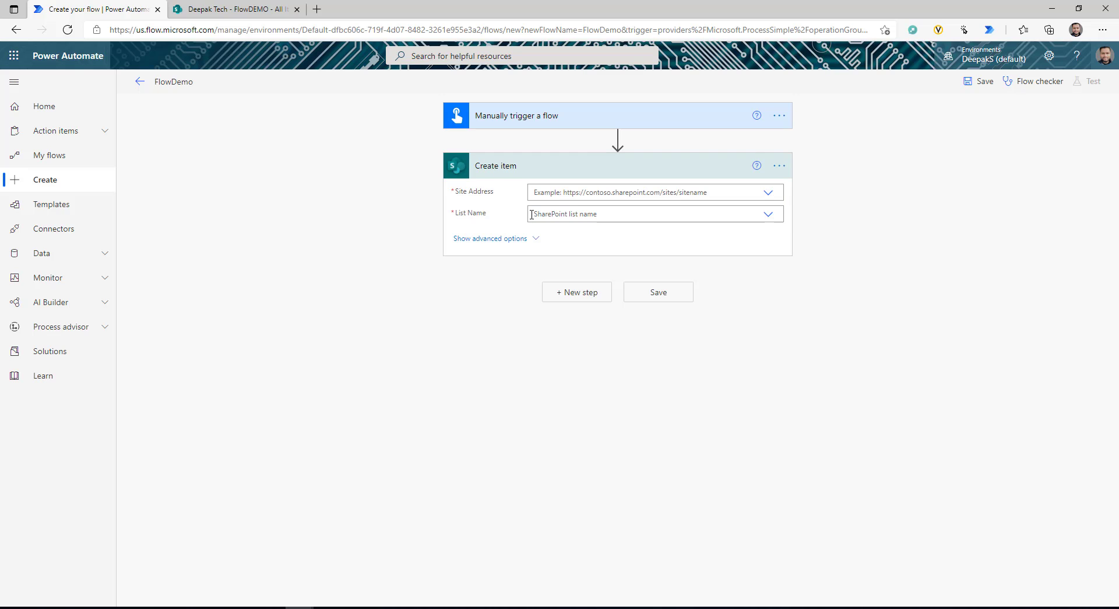
Point the Create item action to the Deepak Tech site and its FlowDEMO list.
left_click(767, 192)
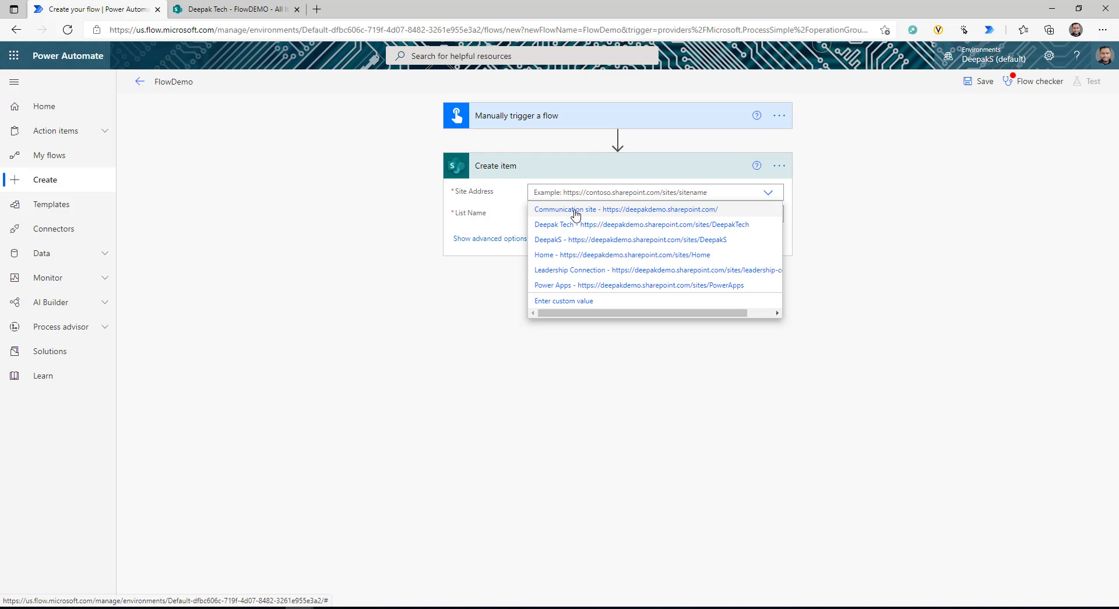
left_click(720, 228)
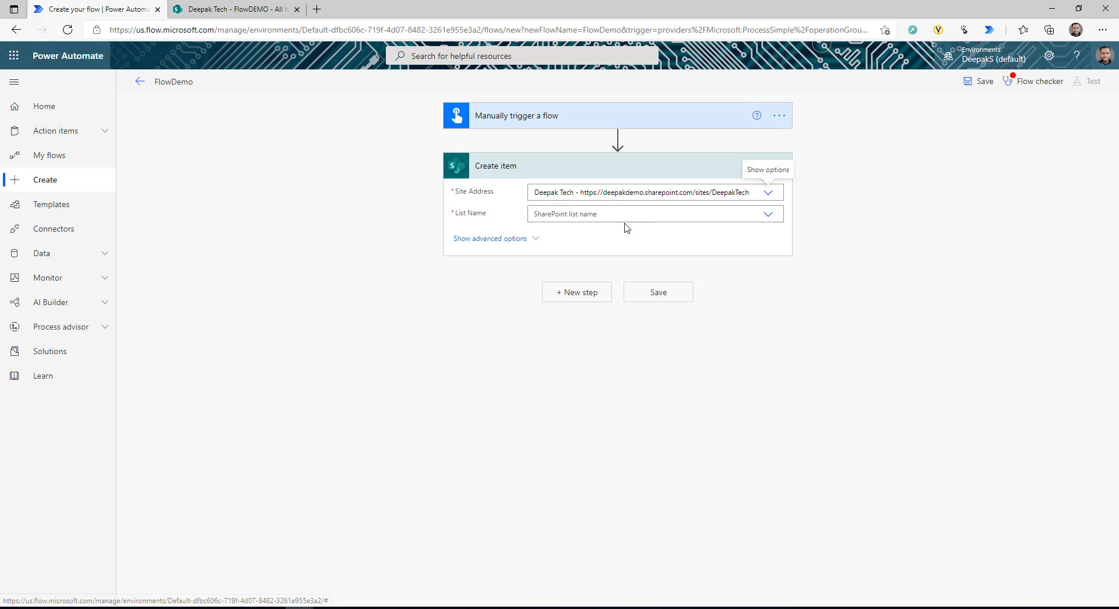
left_click(766, 215)
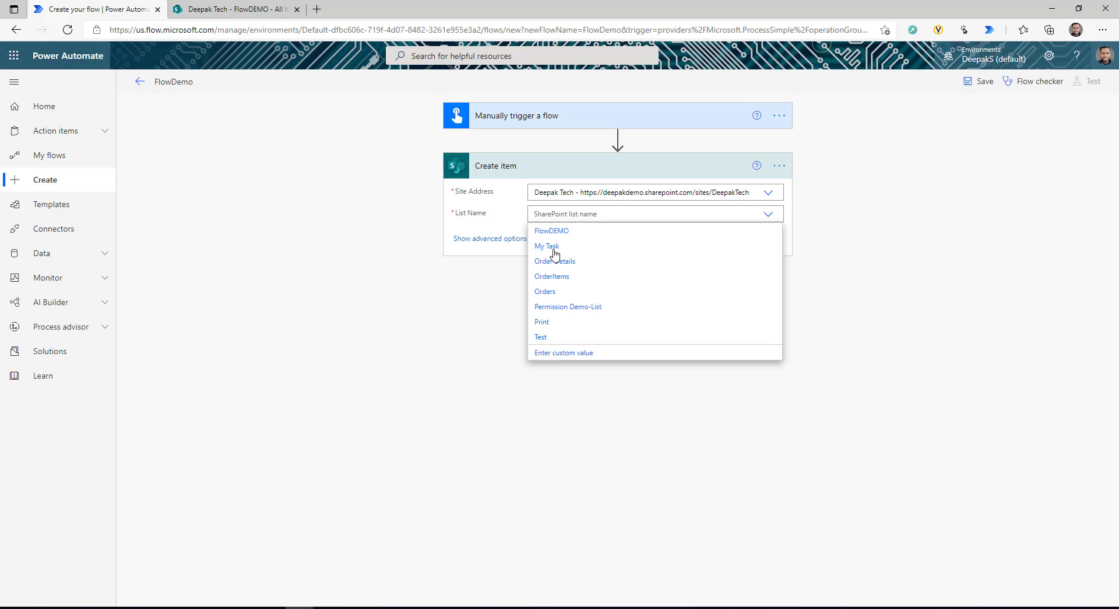
left_click(590, 232)
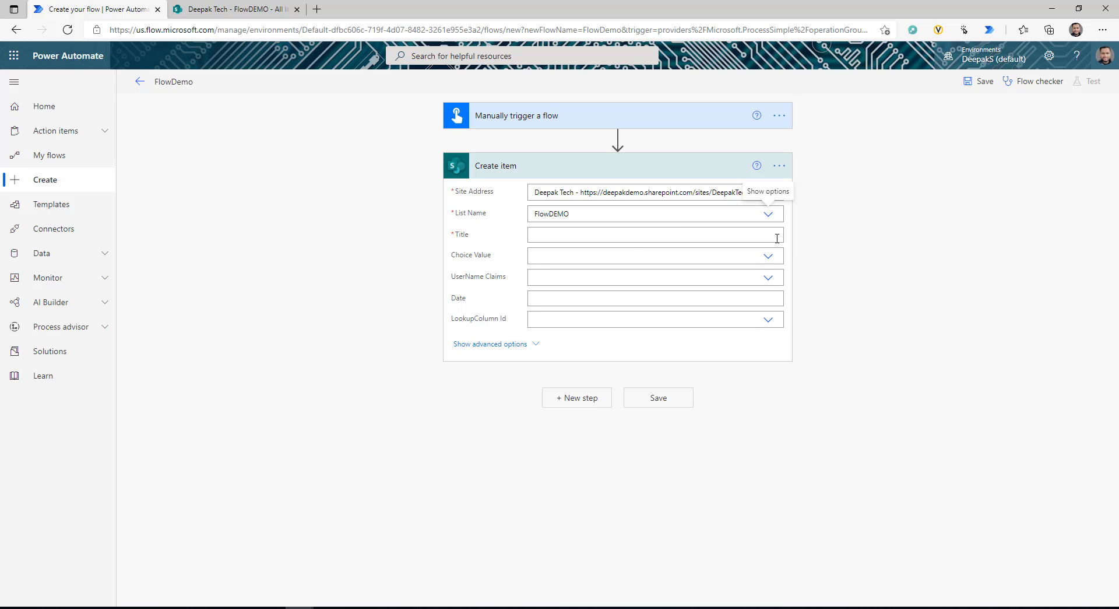
Set the new item's Title to Test1 and its Choice Value to A.
left_click(685, 231)
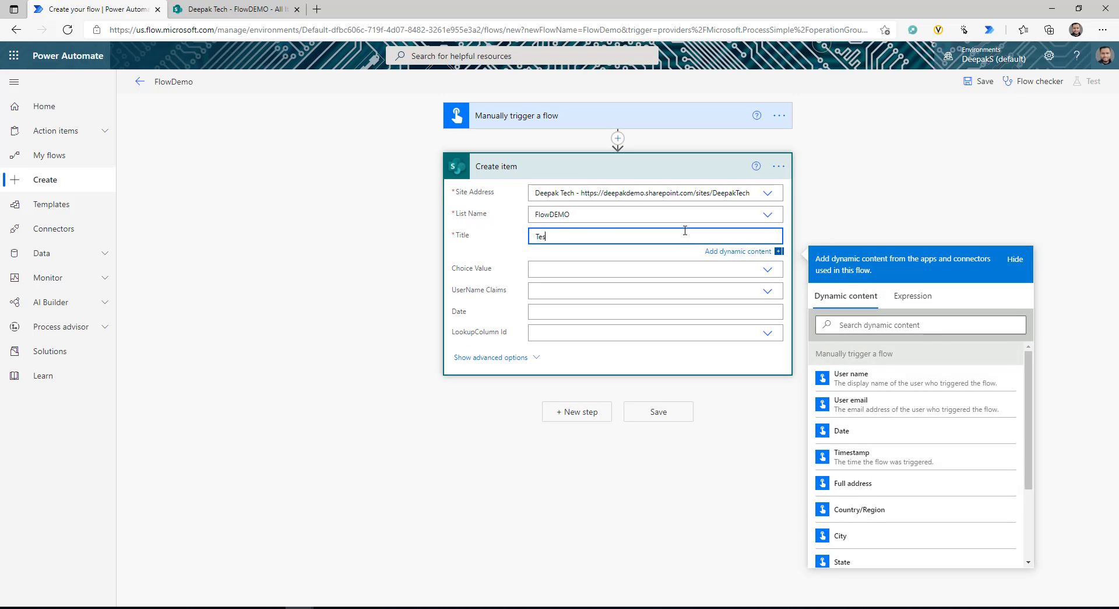
left_click(669, 269)
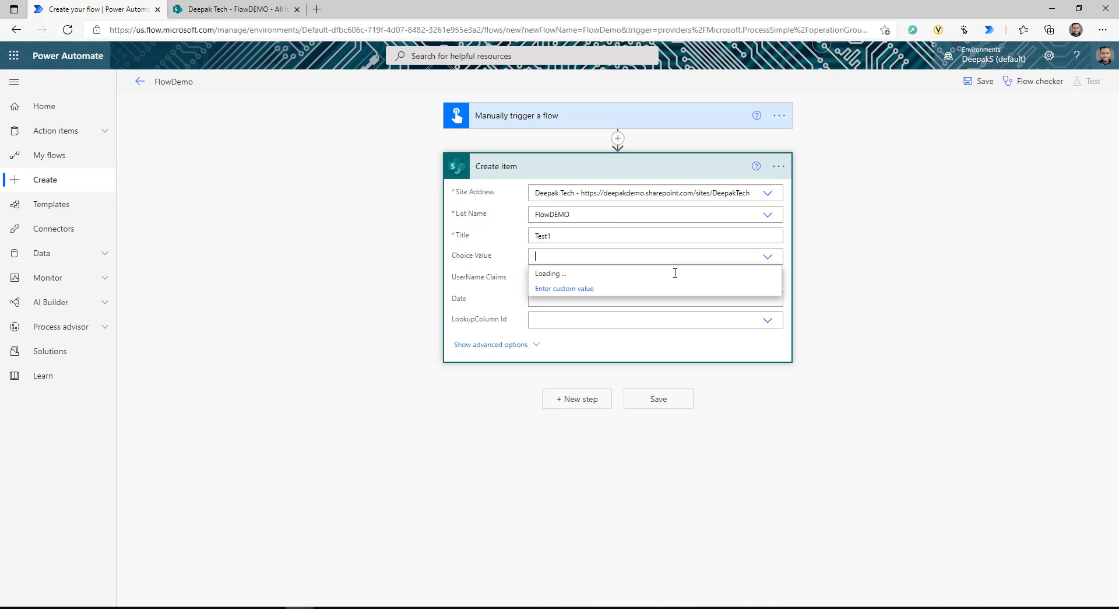
left_click(545, 277)
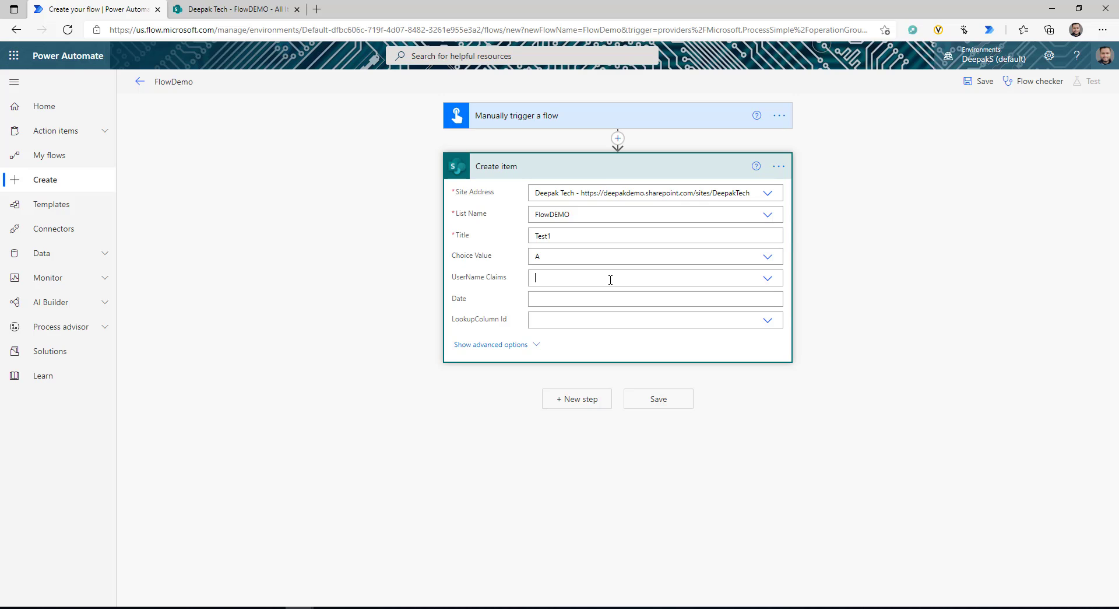
Fill in UserName Claims of the Create item action with the user's e-mail address as a custom value.
left_click(603, 277)
left_click(574, 310)
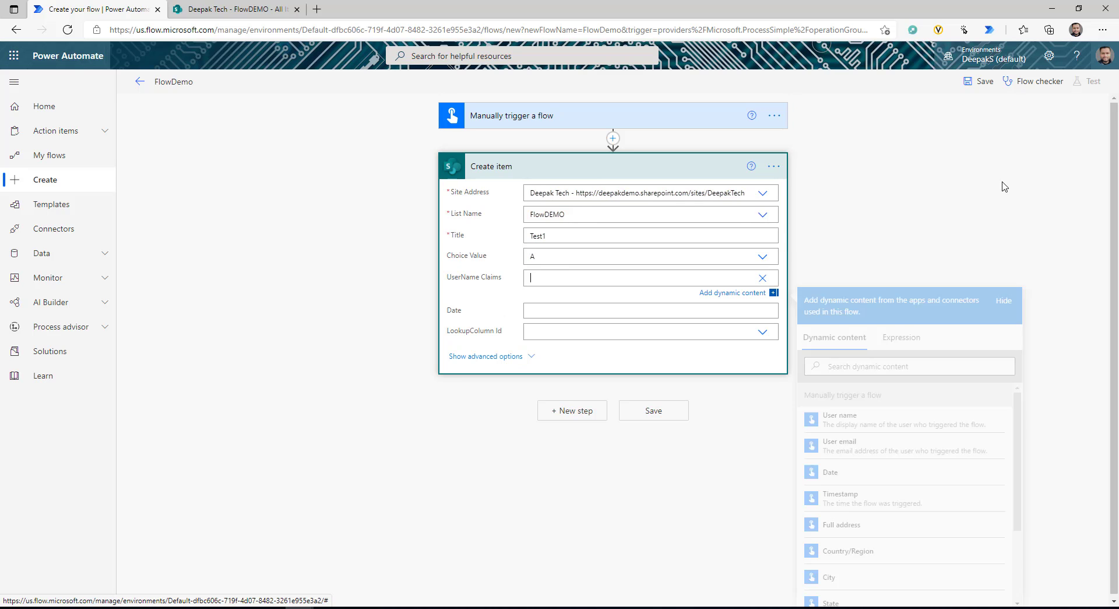
left_click(1104, 55)
left_click(652, 278)
key("ctrl+v")
type(".c")
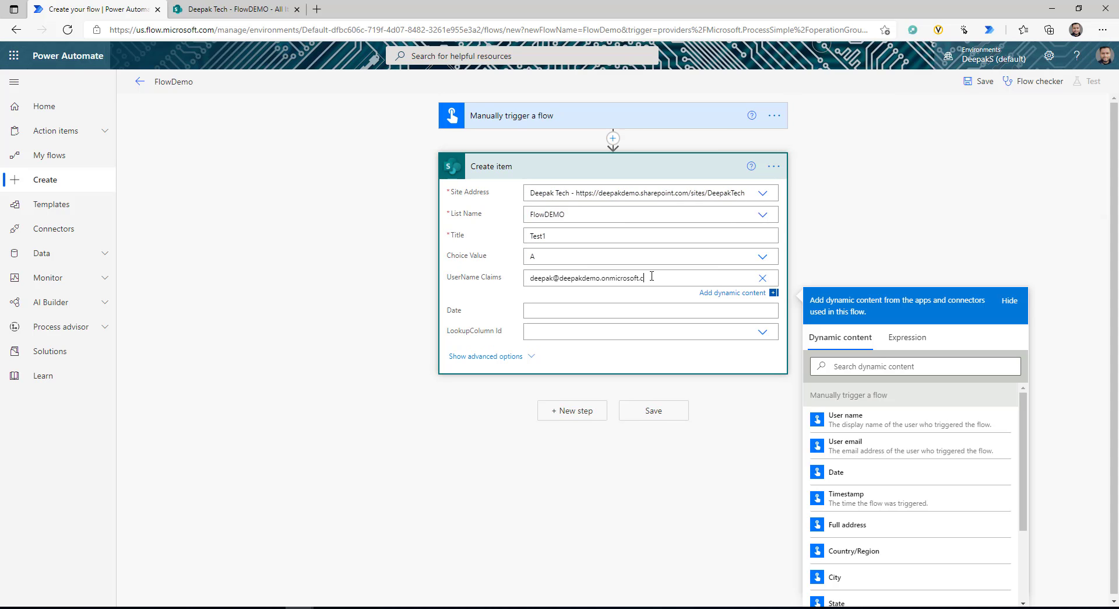
type("om")
Set the item's Date to the expression utcnow() and its LookupColumn Id to Complete Team task review.
left_click(658, 310)
left_click(914, 361)
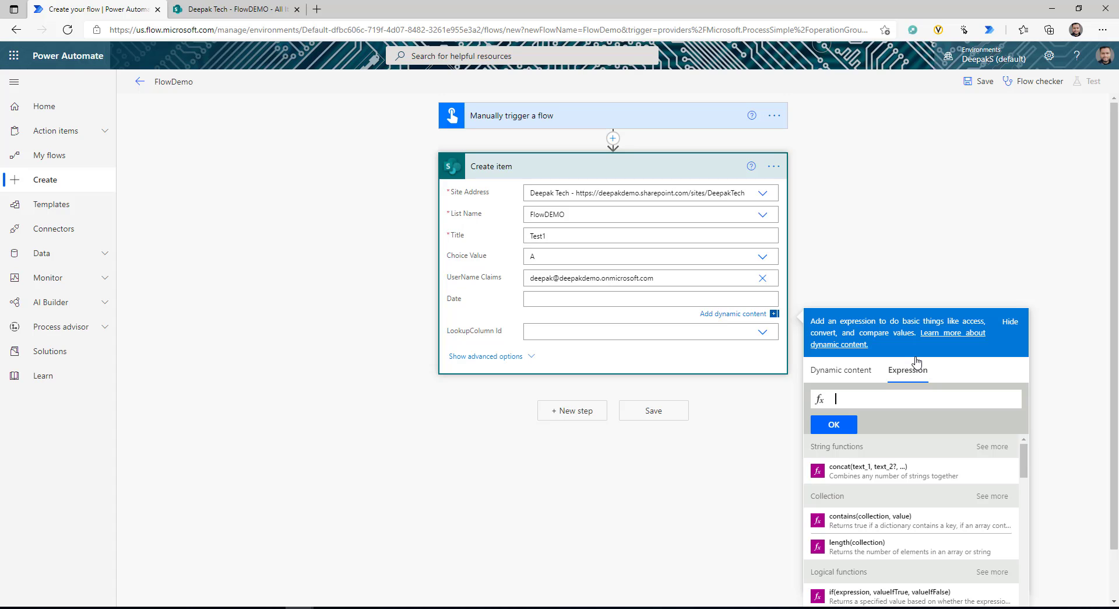
type("utcnow")
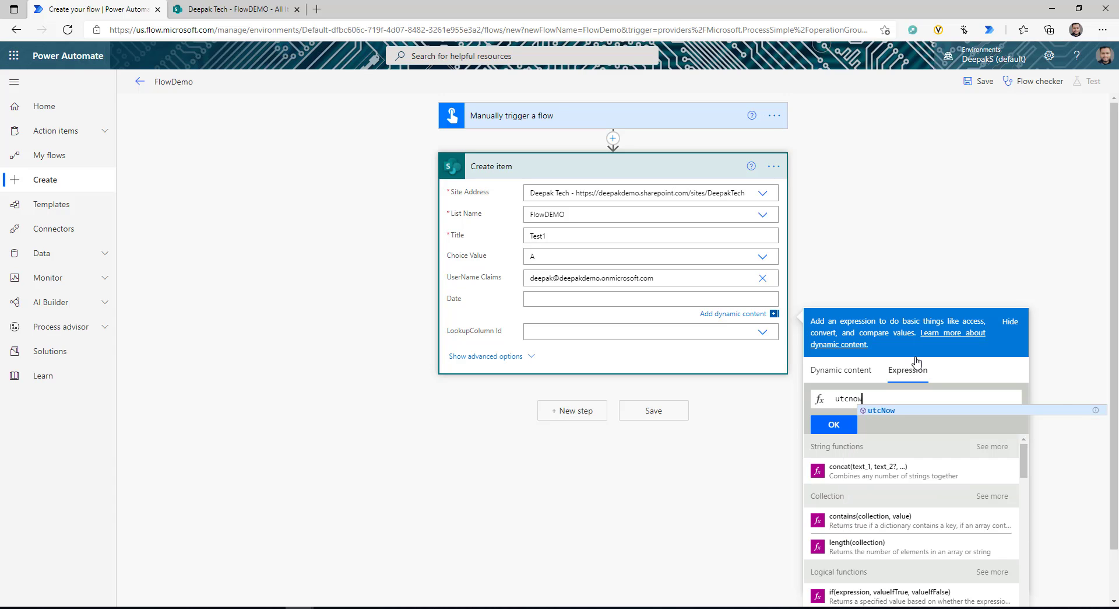
left_click(834, 425)
left_click(629, 334)
left_click(573, 371)
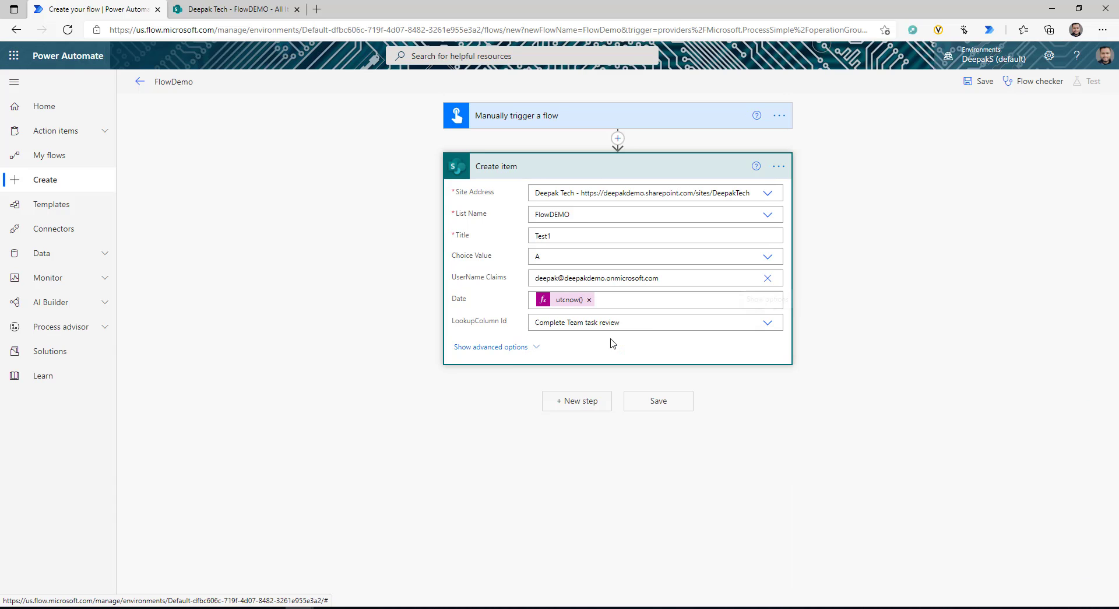
Save and test the flow, and check the FlowDEMO list in SharePoint for the created item.
left_click(645, 401)
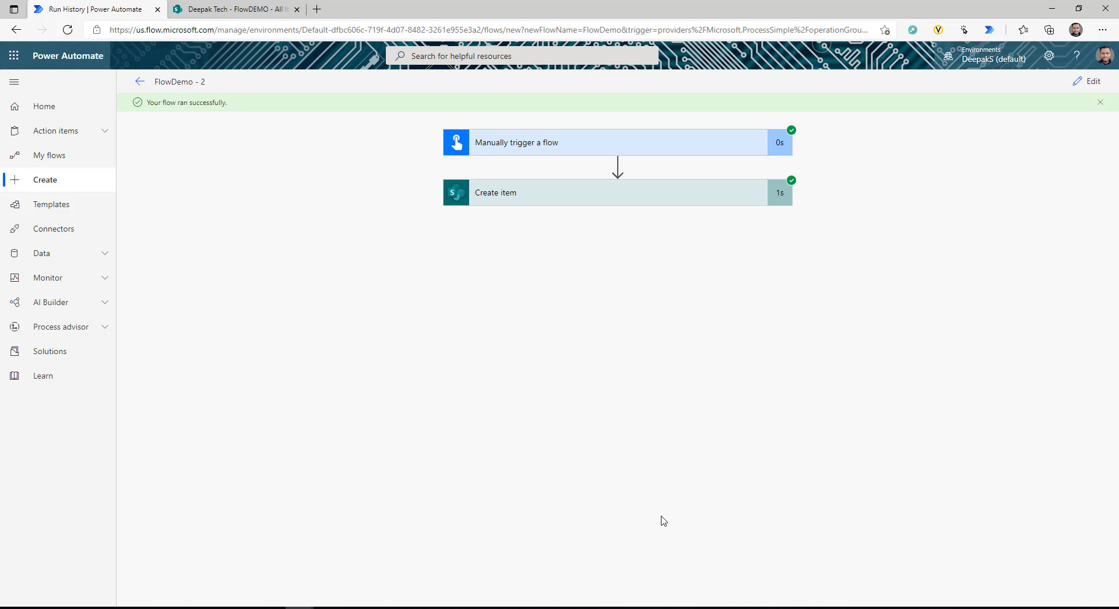
left_click(227, 14)
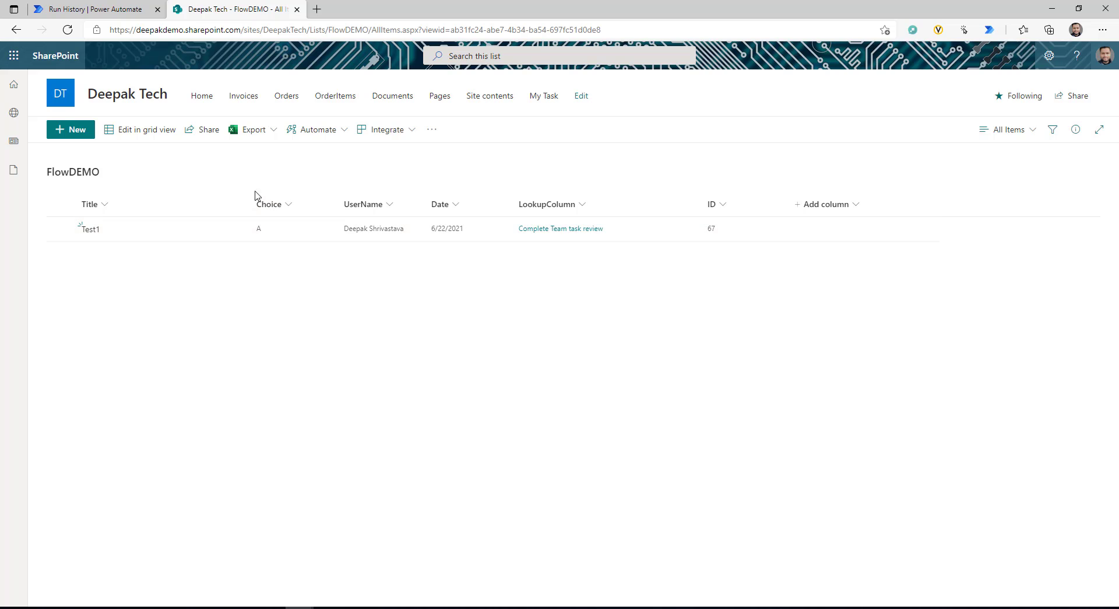
Reopen the flow in Power Automate for editing and delete the Create item action.
left_click(93, 9)
left_click(1083, 81)
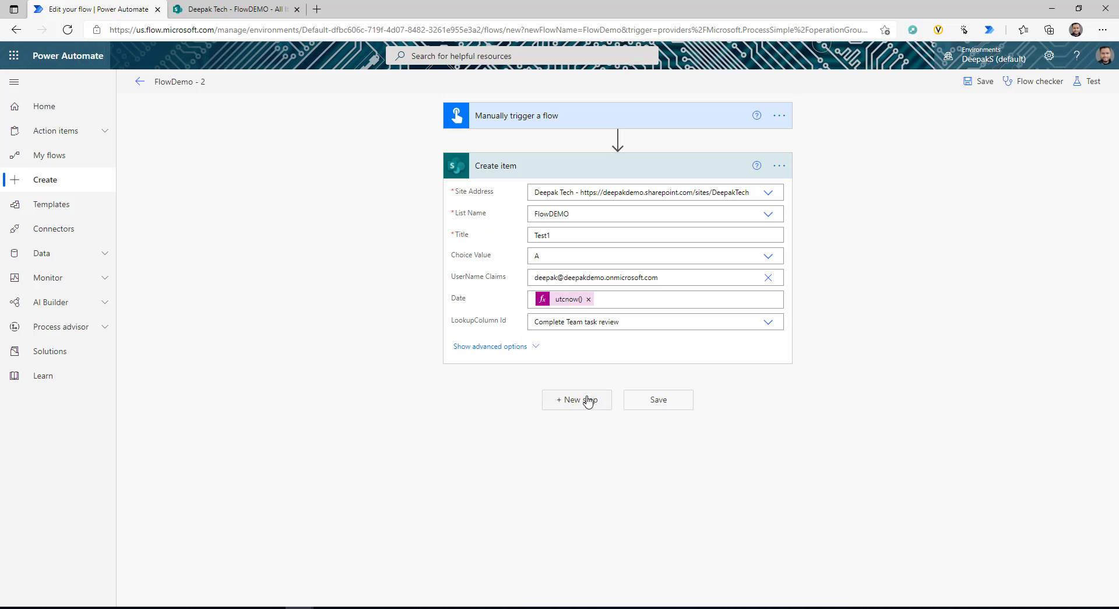
left_click(779, 165)
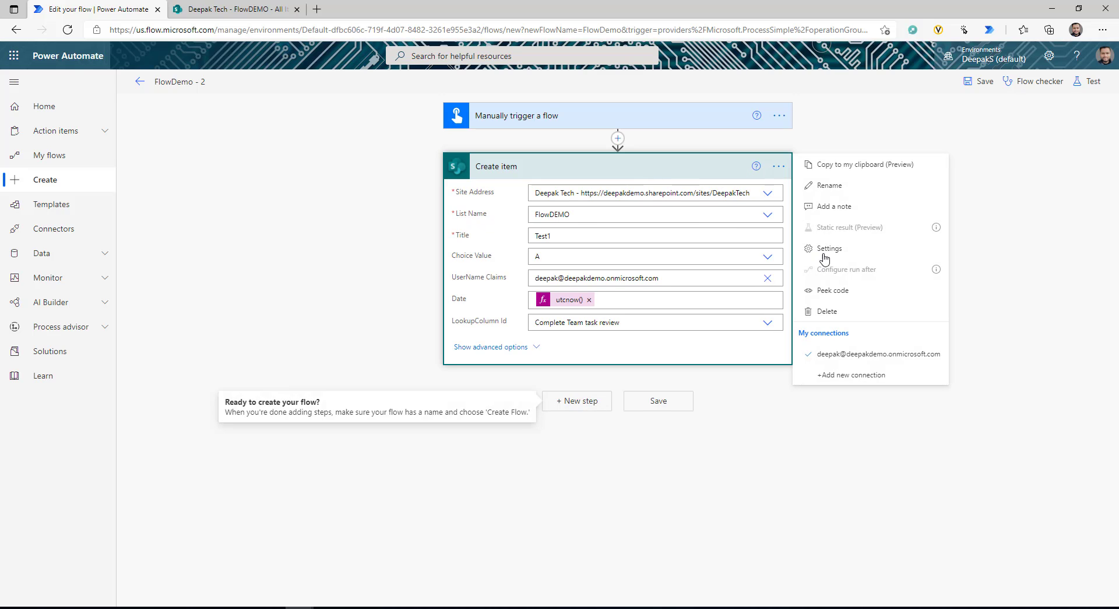
left_click(828, 311)
left_click(563, 349)
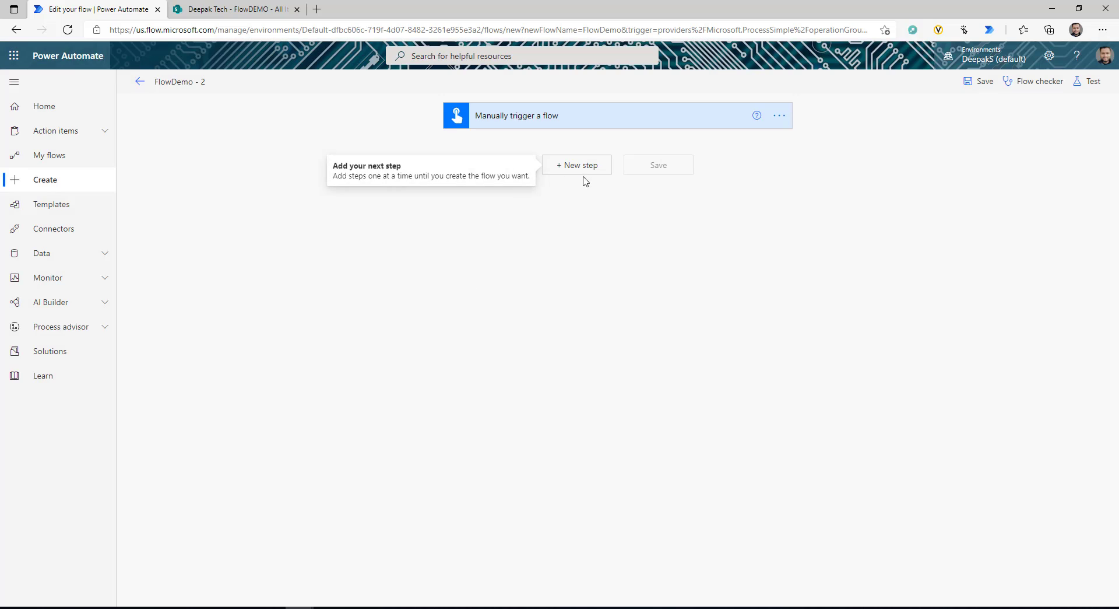
Add a SharePoint Update item action below the manual trigger.
left_click(580, 170)
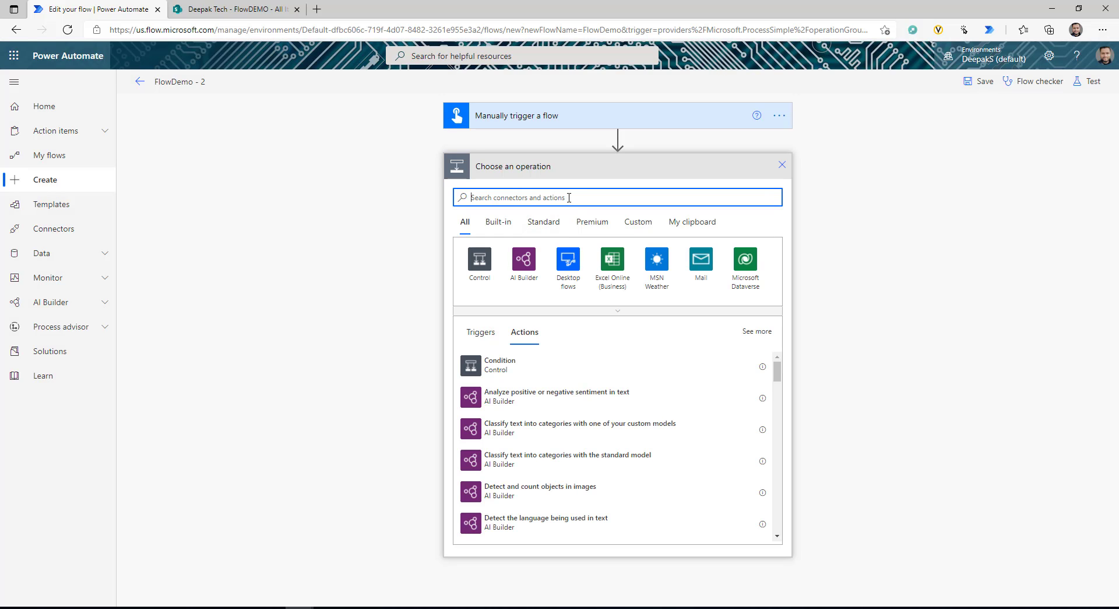
type("sharepoi")
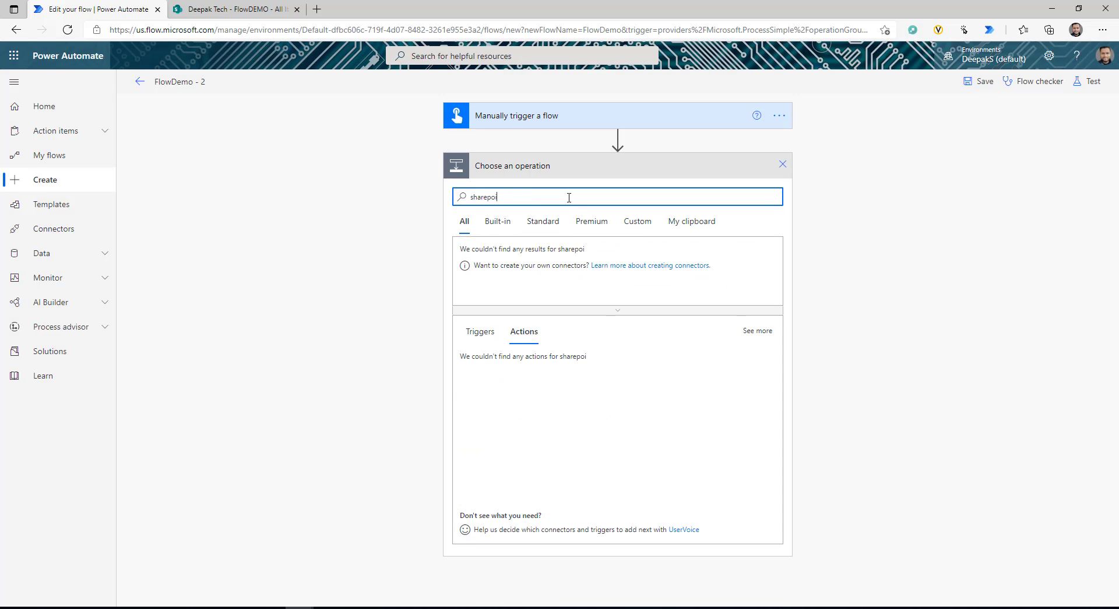
type("nt")
left_click(479, 258)
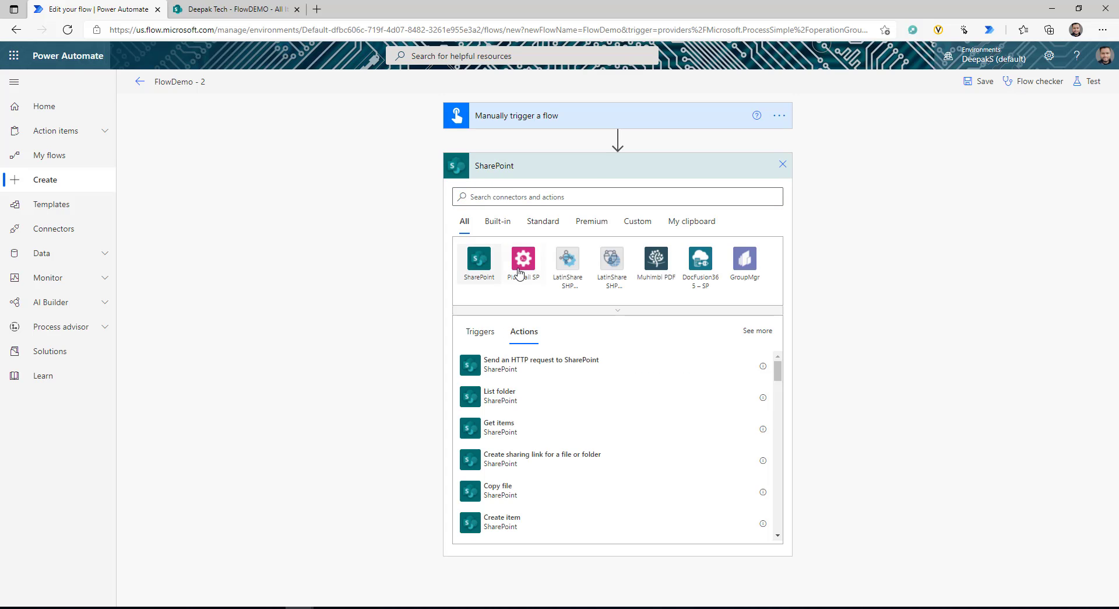
left_click(580, 425)
Set the Update item action's site to Deepak Tech and its list to FlowDEMO.
left_click(768, 193)
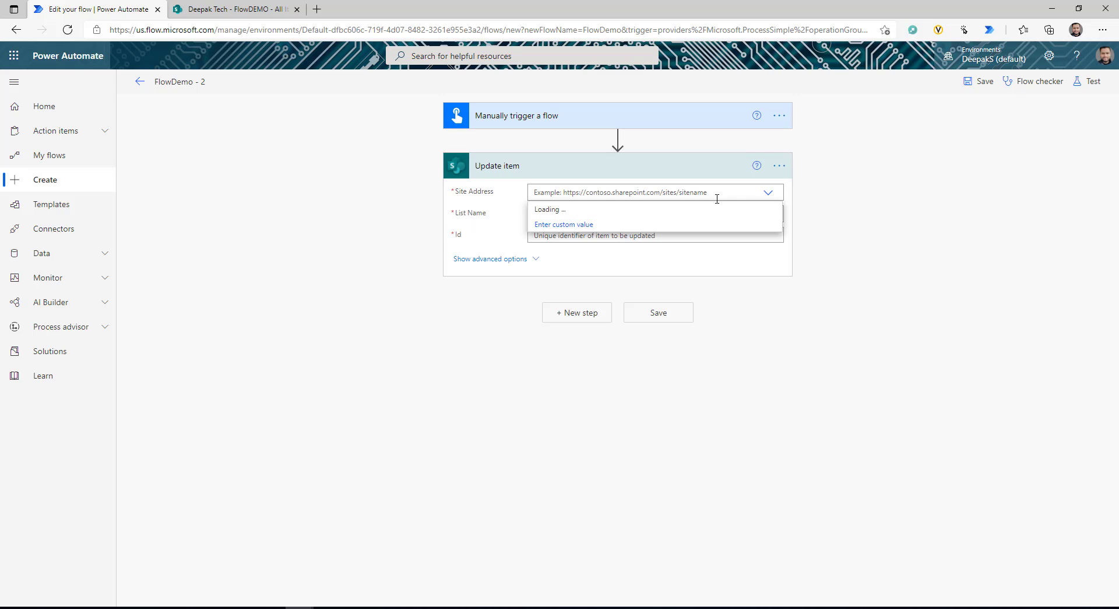
left_click(750, 220)
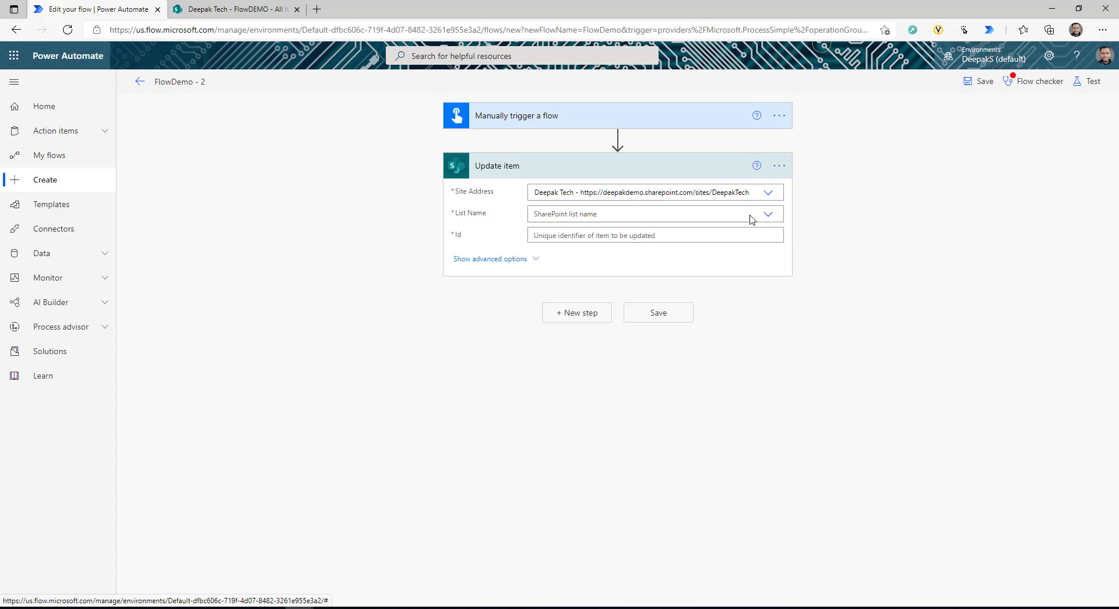
left_click(766, 215)
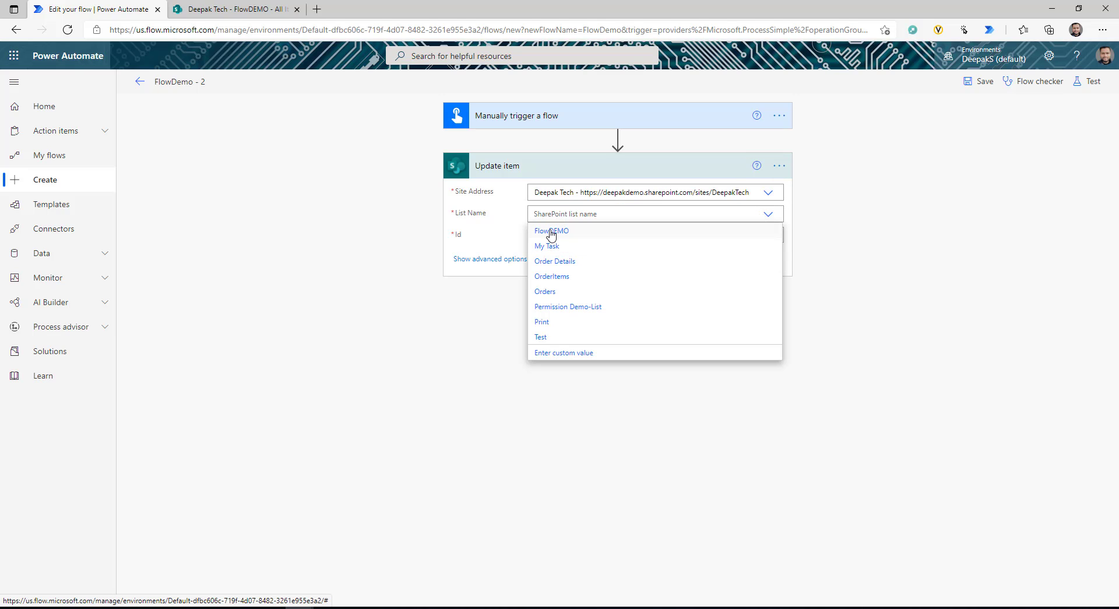
left_click(551, 232)
Look up the Test1 item's ID in the FlowDEMO list and enter 67 as the Update item Id.
left_click(686, 236)
left_click(213, 8)
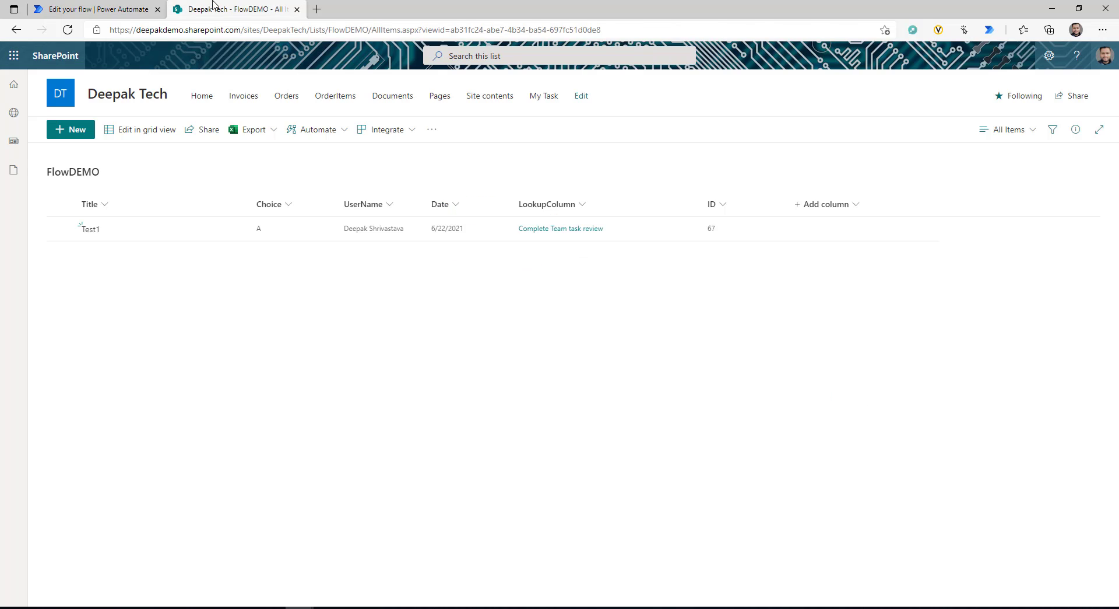
left_click(96, 9)
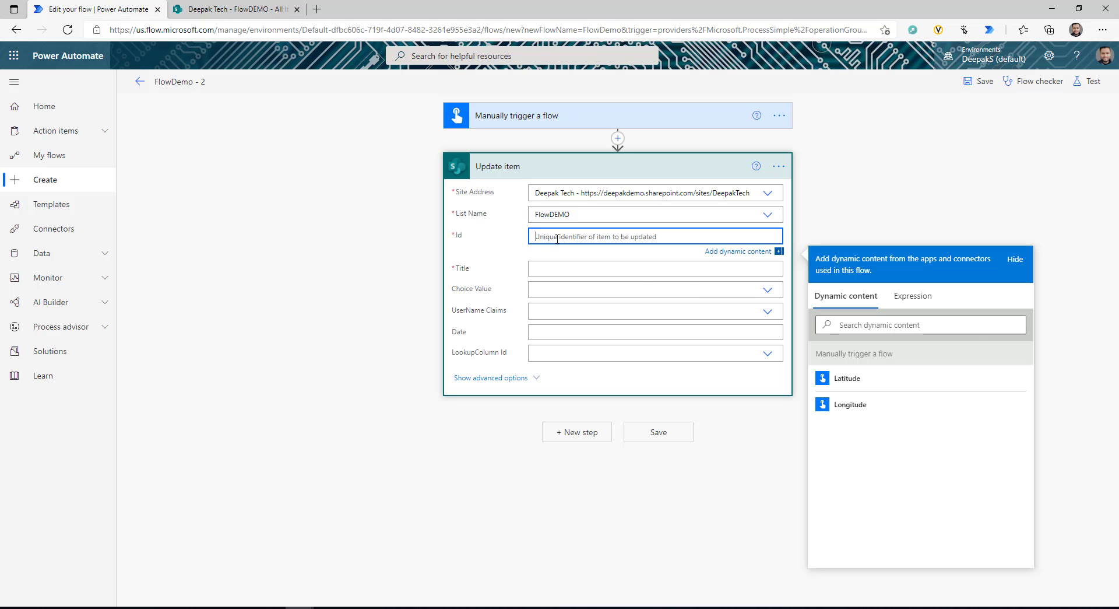
type("67")
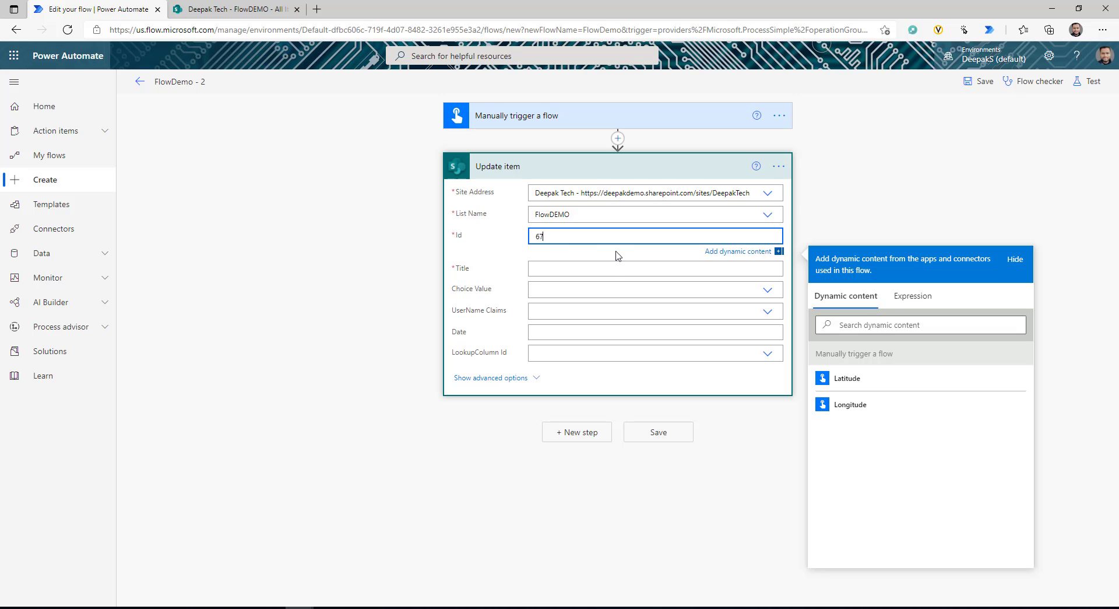
Set the Update item action's title to Test 1 Updated and save the flow.
left_click(614, 268)
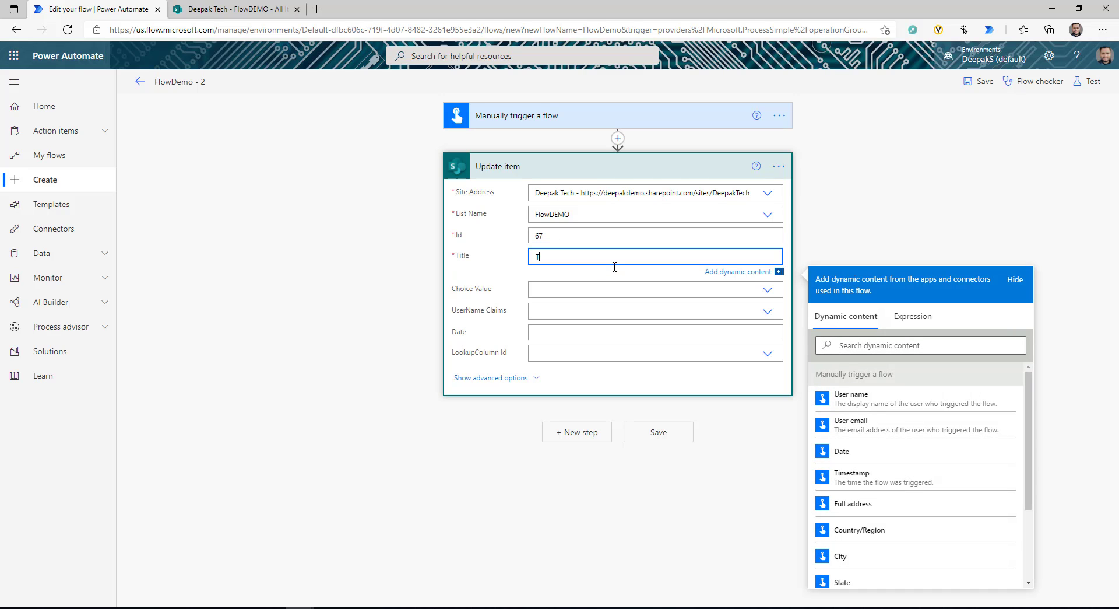
type("Test Updat")
type("1")
left_click(830, 249)
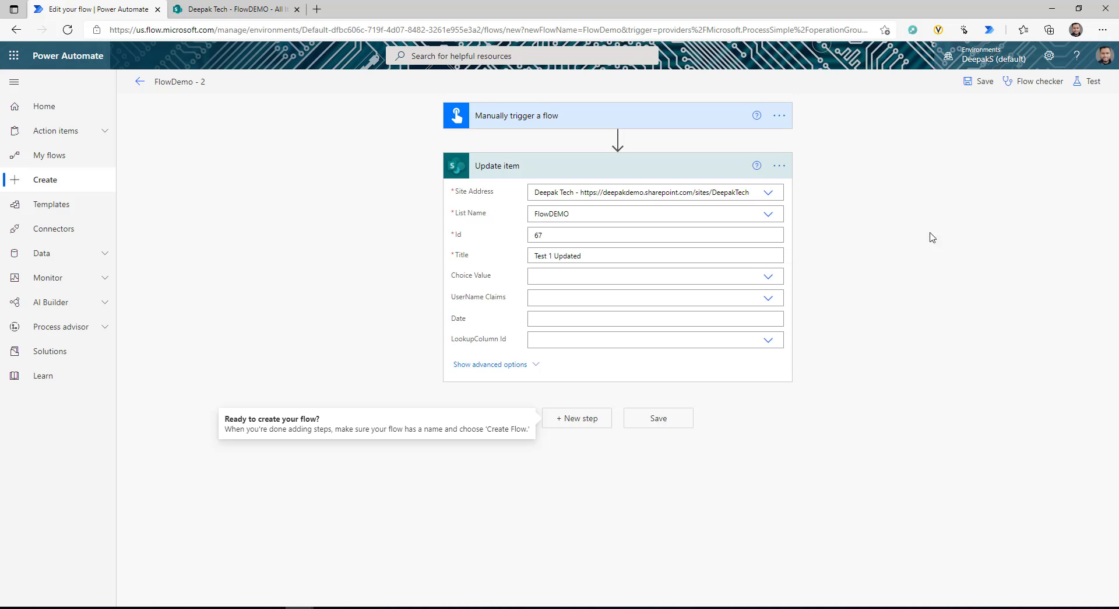
left_click(983, 83)
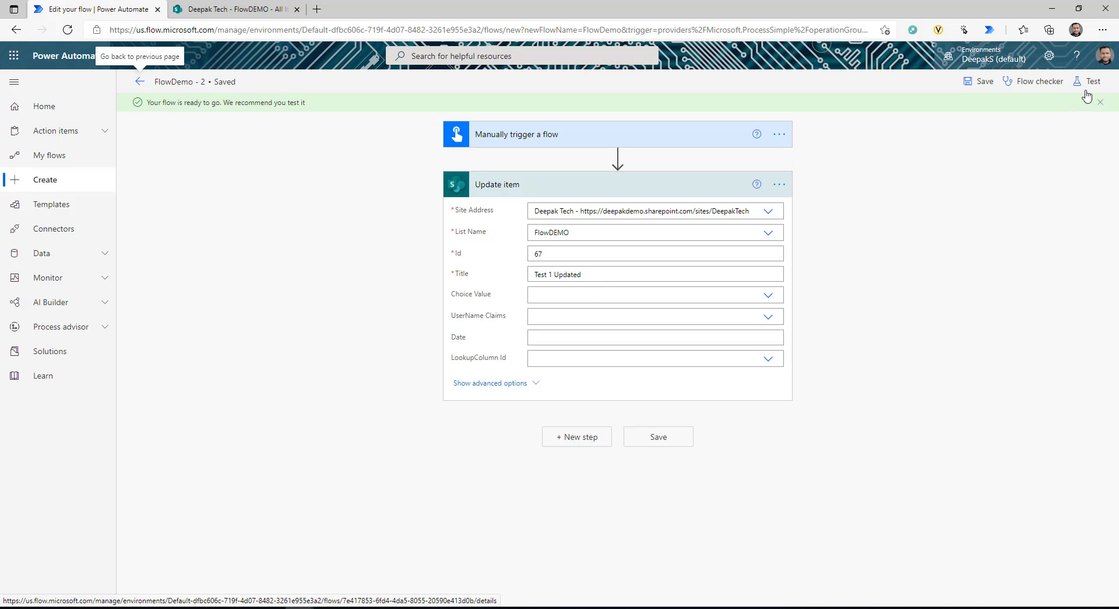
Run a test of the flow and check the updated item in the refreshed FlowDEMO list.
left_click(1087, 82)
left_click(954, 145)
left_click(955, 163)
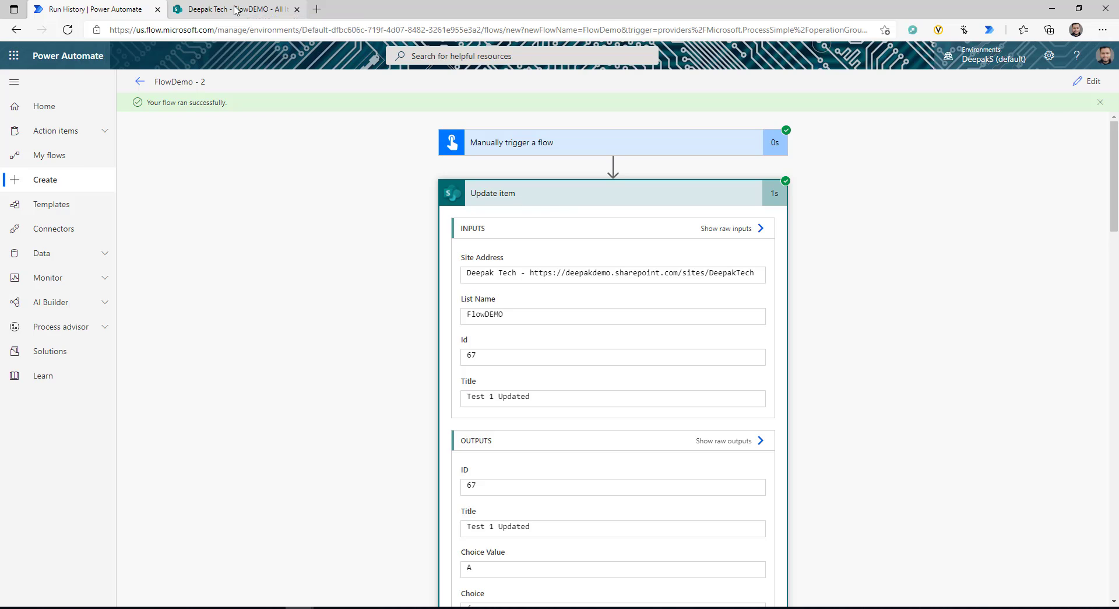
left_click(236, 9)
left_click(67, 29)
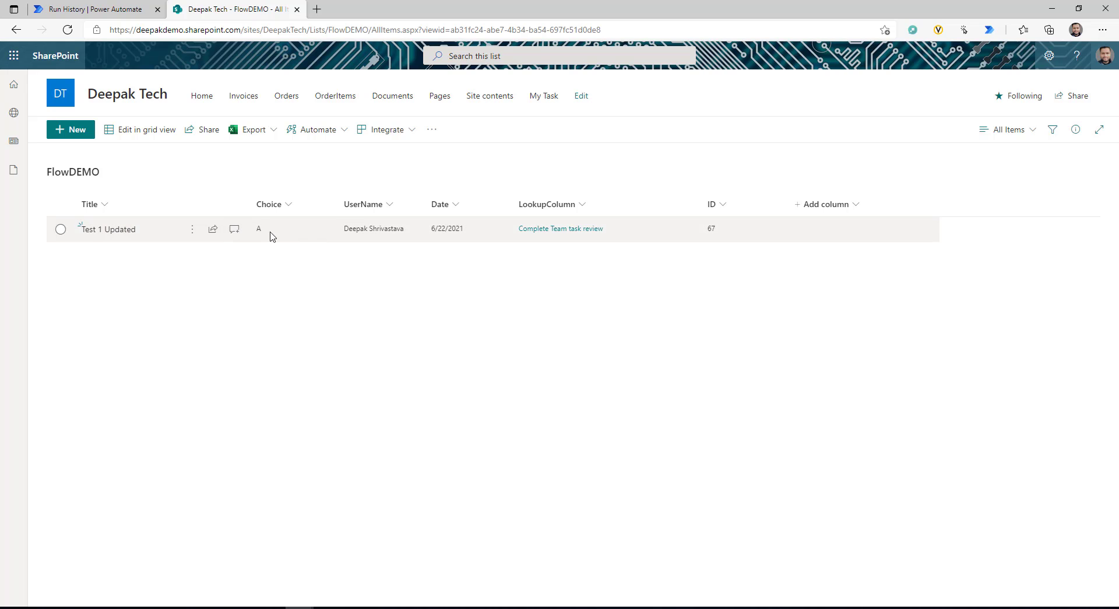
Reopen the flow in Power Automate for editing and enter the expression null as the Update item action's custom Choice Value.
left_click(86, 9)
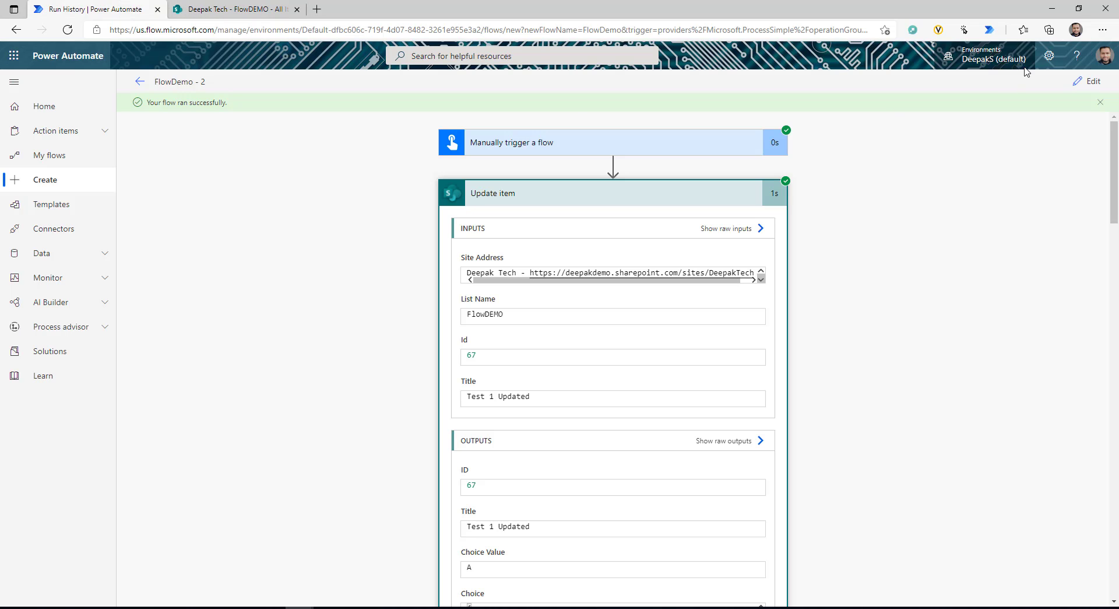
left_click(1088, 81)
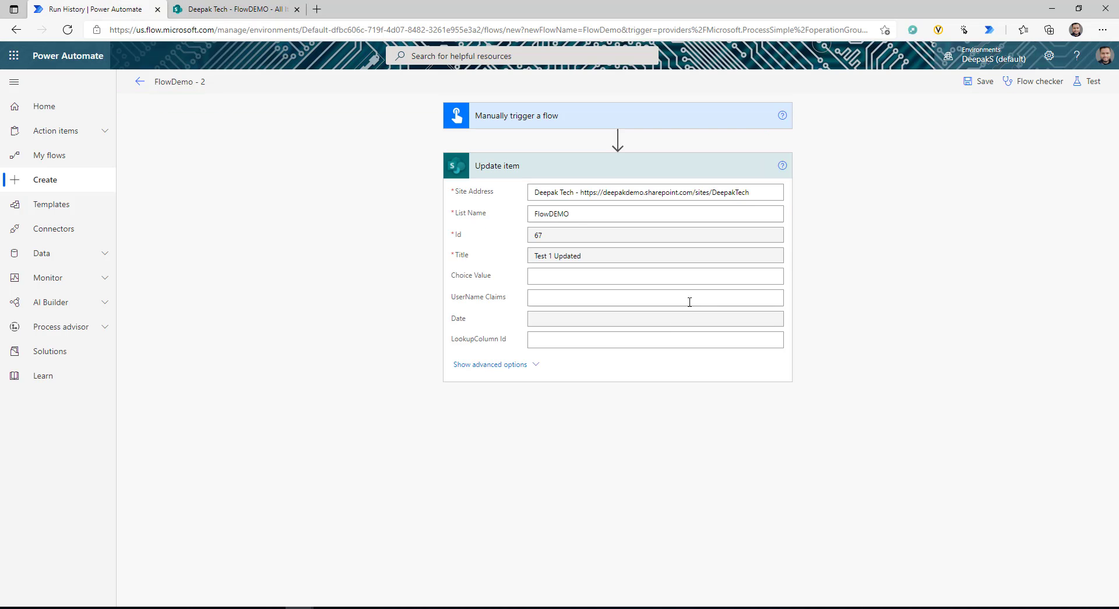
left_click(555, 277)
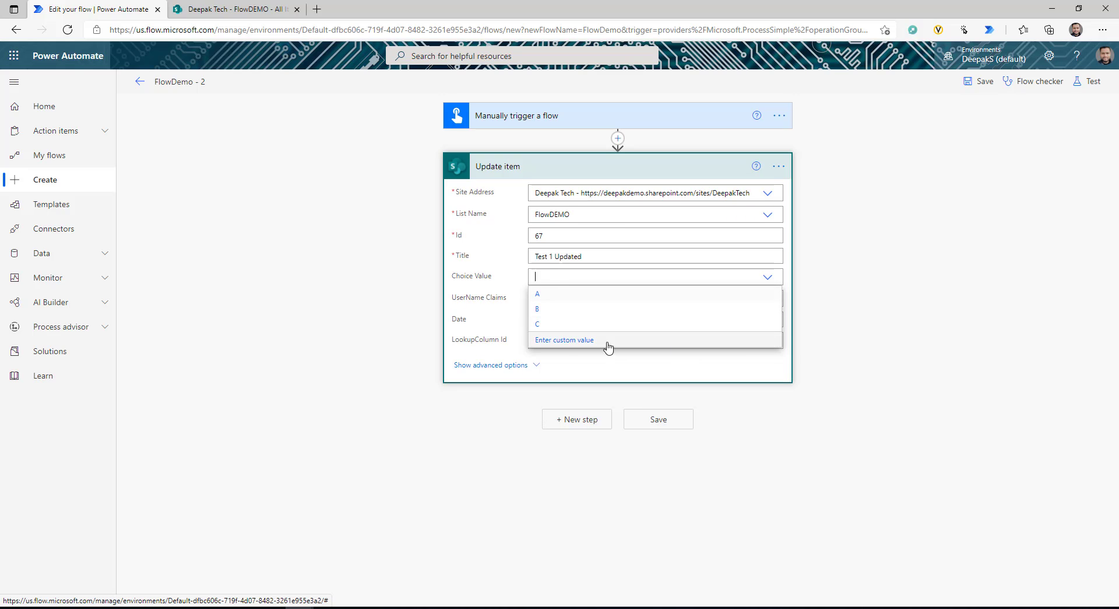
left_click(606, 343)
left_click(905, 350)
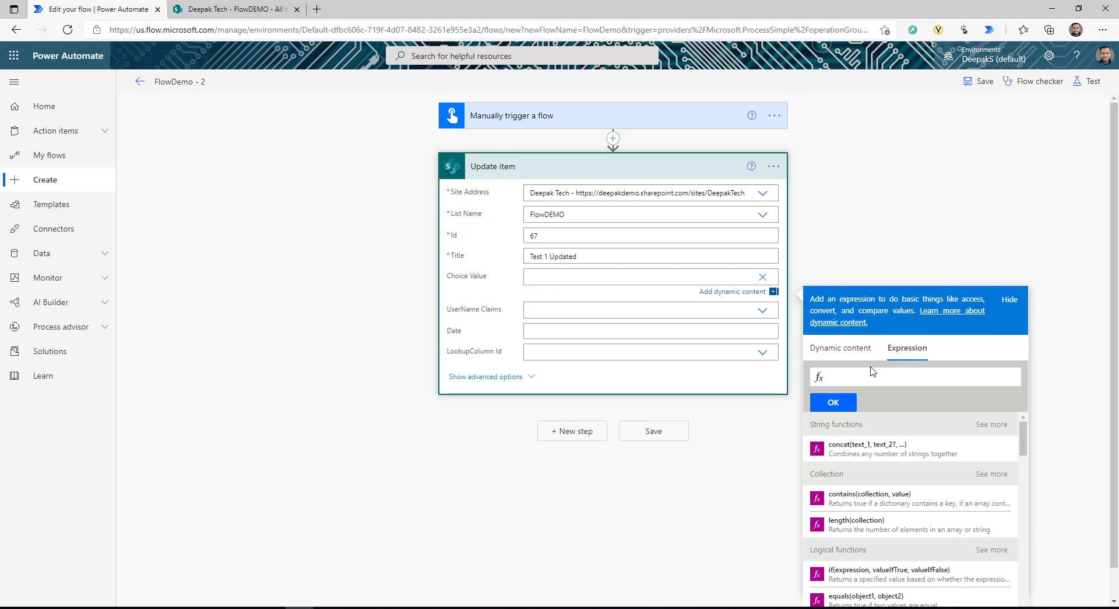
type("null")
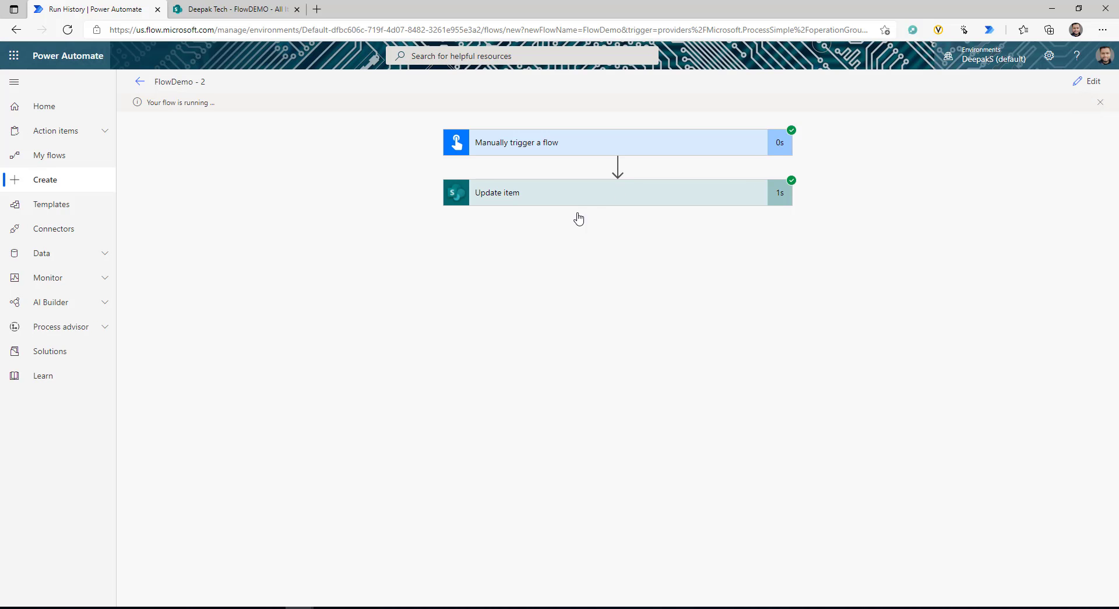
Inspect the Update item run details and check the item's Choice column in the refreshed FlowDEMO list.
left_click(579, 201)
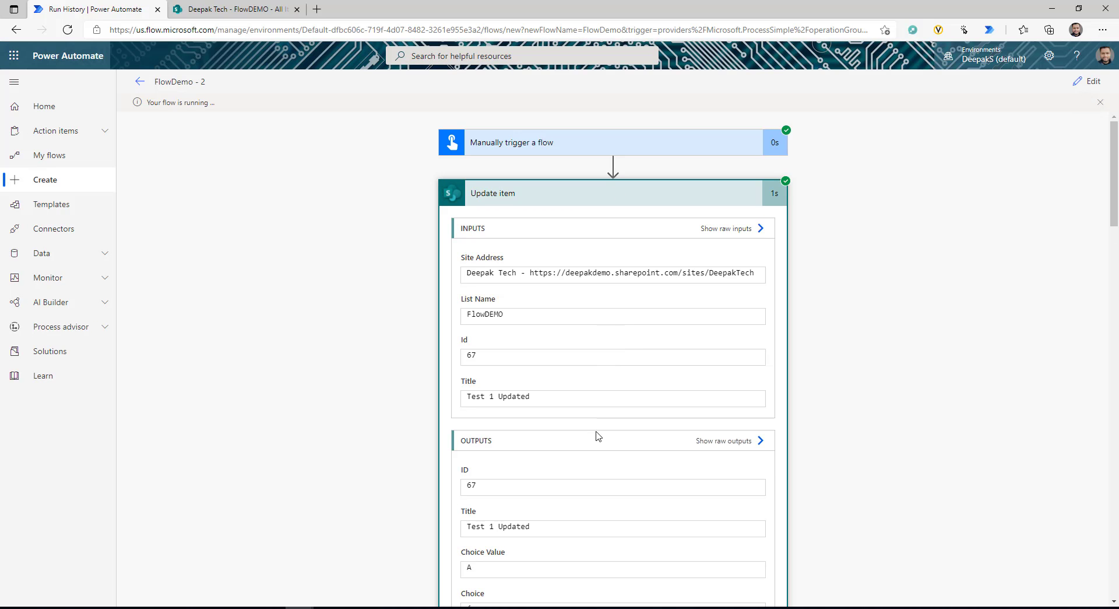
left_click(239, 8)
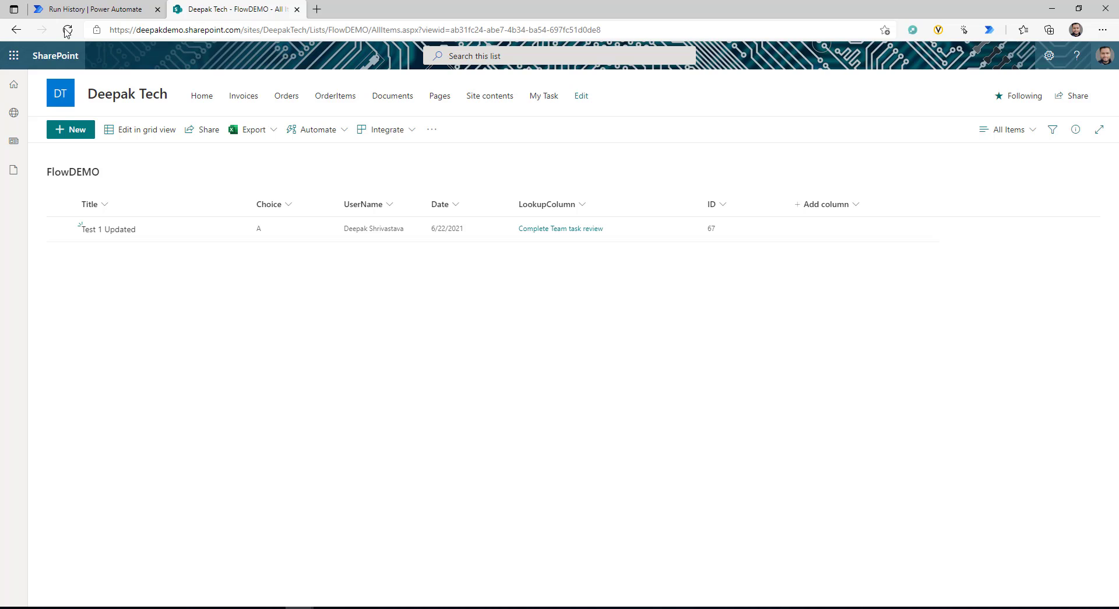
key("F5")
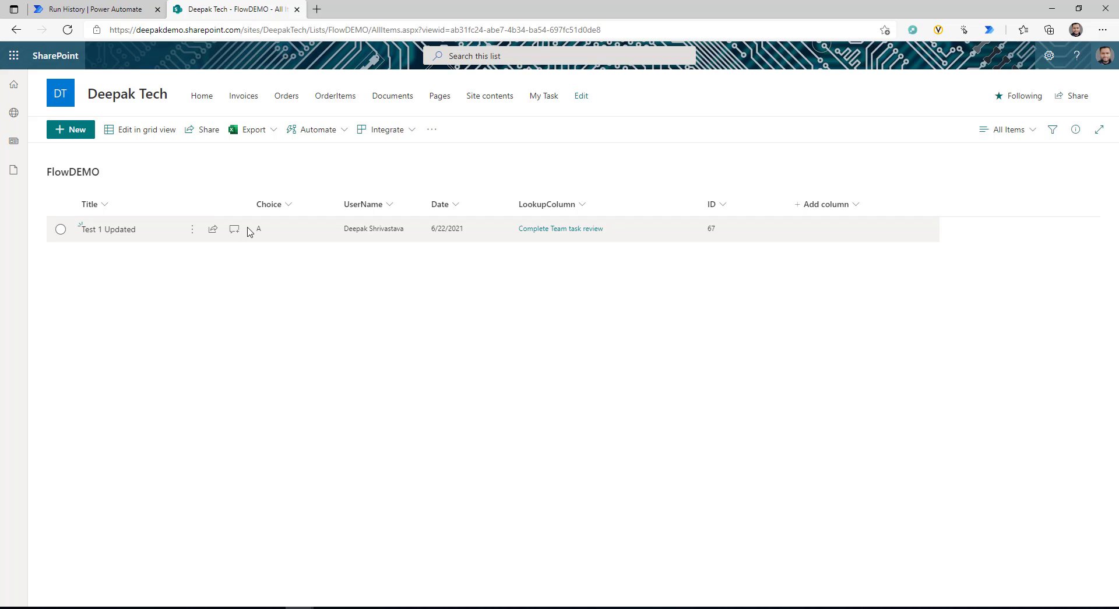
Return to editing the flow in Power Automate and insert an Initialize variable action named Empty between the trigger and Update item.
left_click(87, 9)
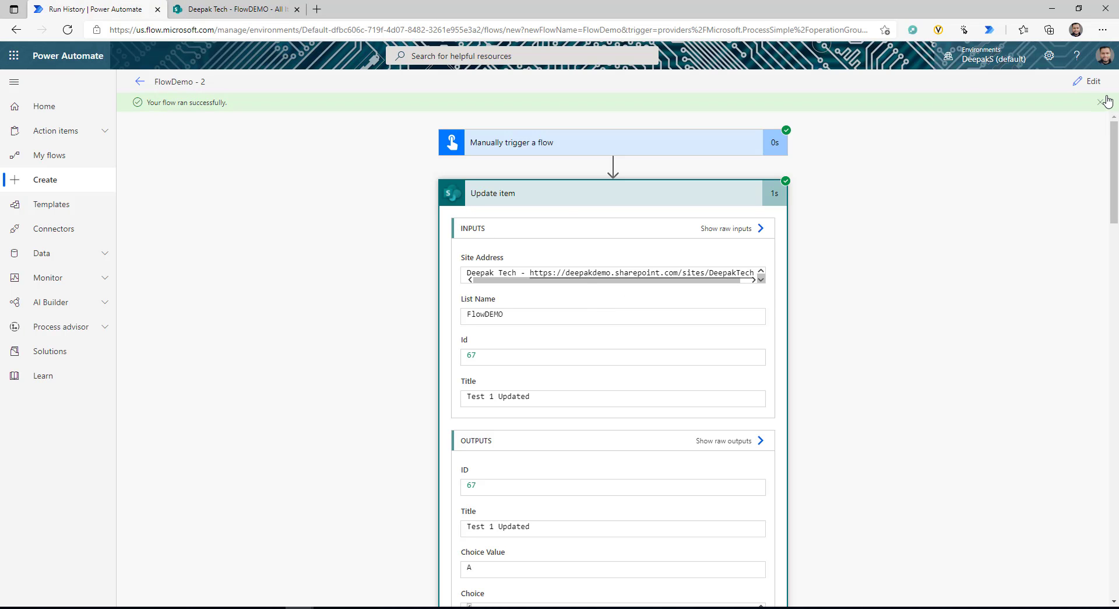
left_click(1092, 82)
left_click(617, 139)
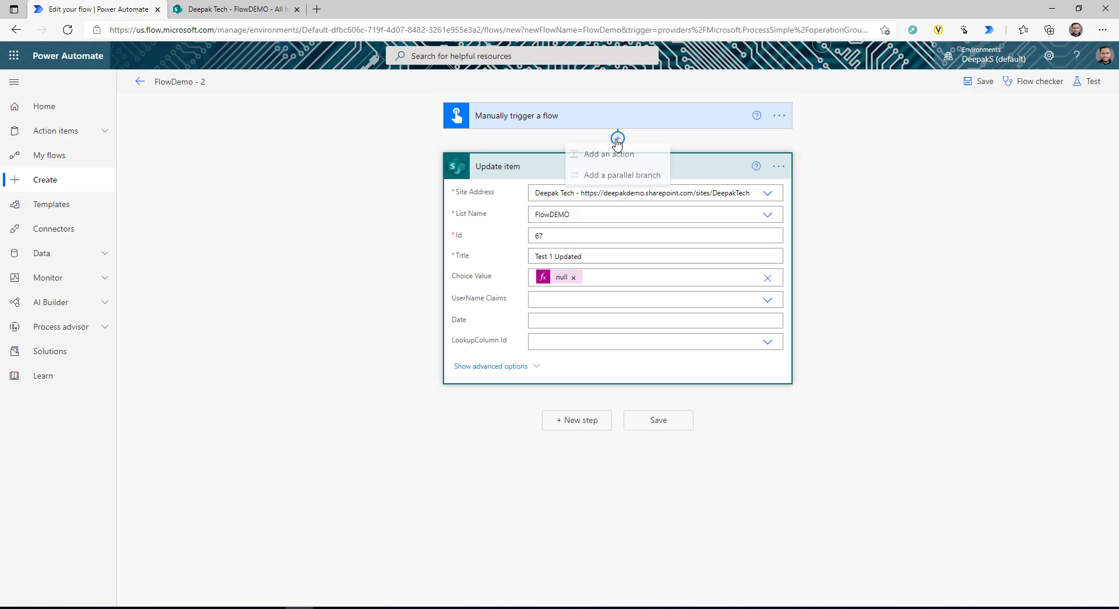
left_click(617, 156)
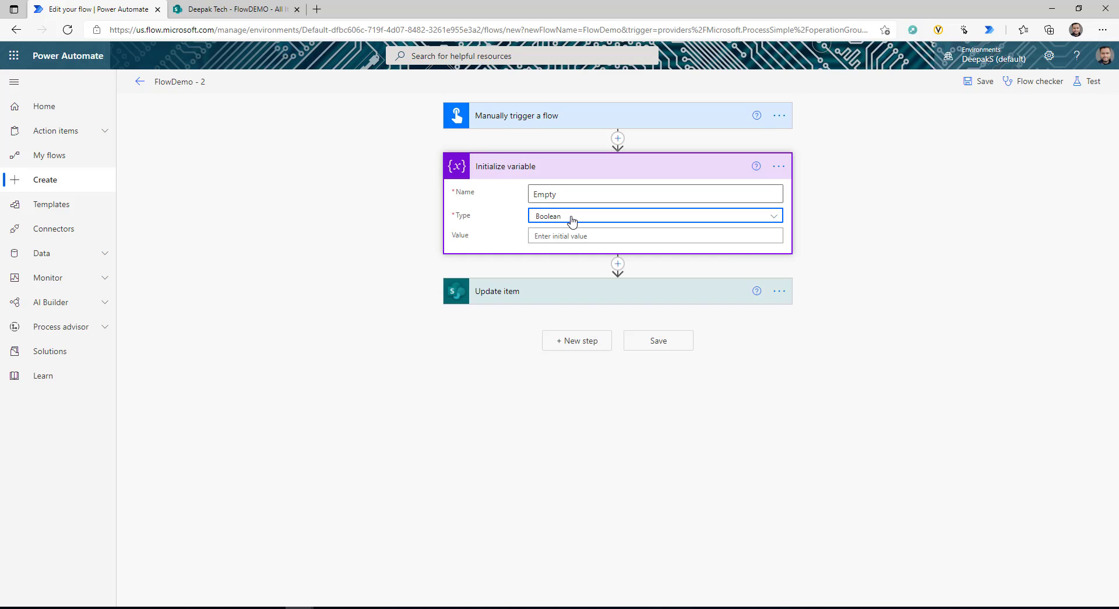
Set the Empty variable's type to String and its value to the expression null.
left_click(570, 216)
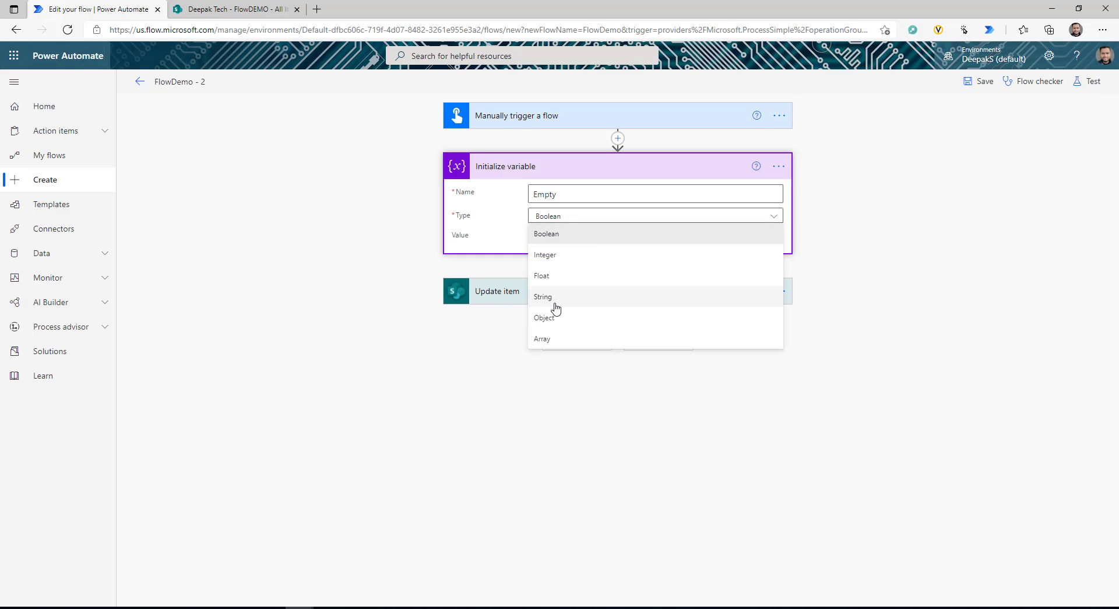
left_click(552, 299)
left_click(552, 235)
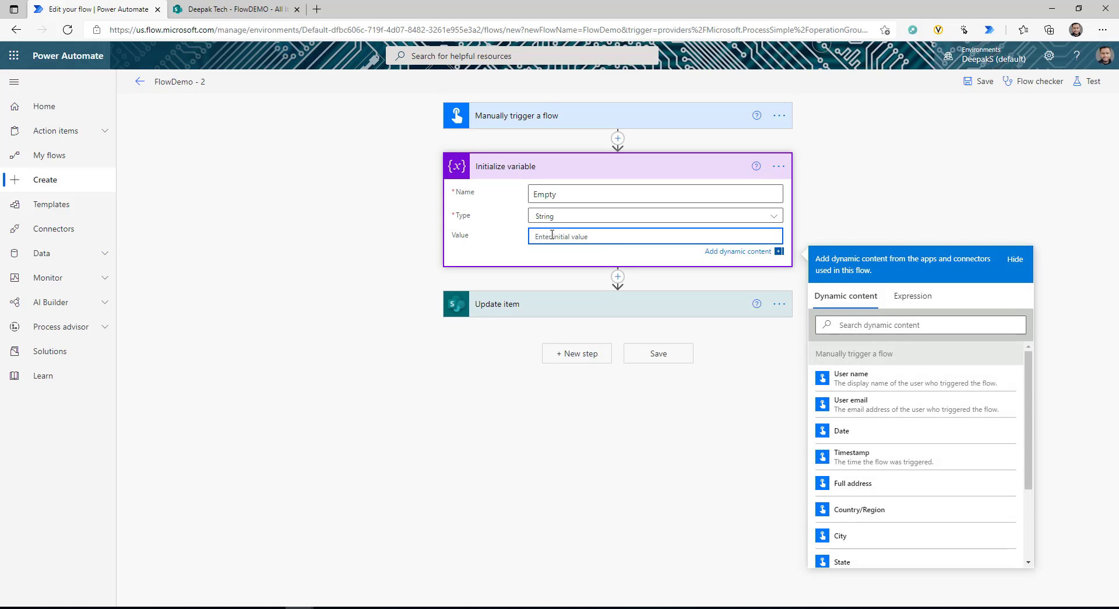
left_click(913, 297)
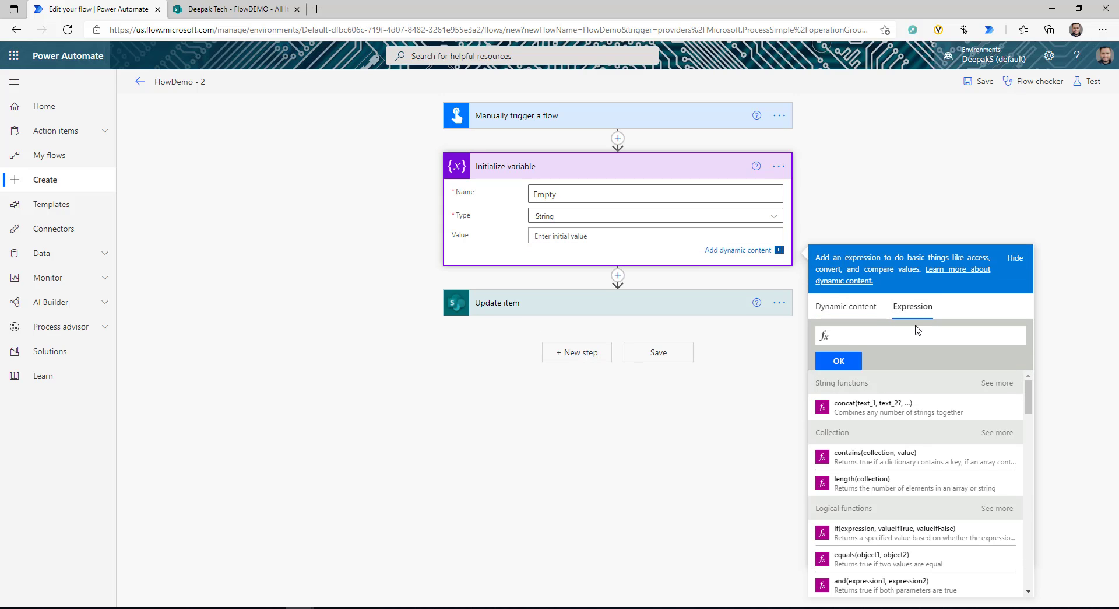
type("null")
left_click(838, 360)
Replace the null expression in the Update item action's Choice Value with the Empty variable.
left_click(570, 304)
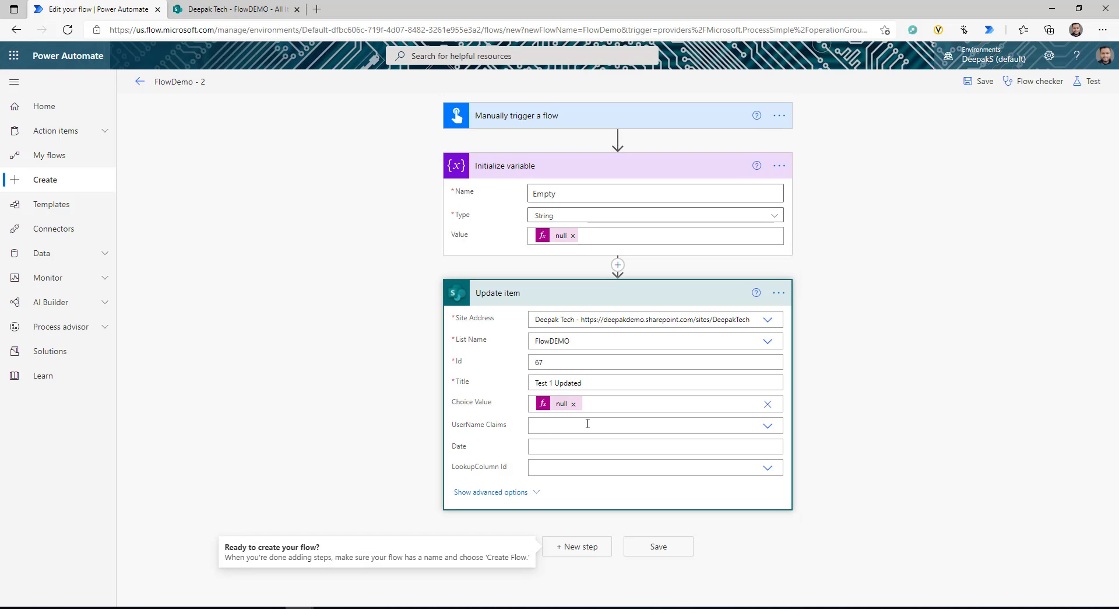
left_click(570, 407)
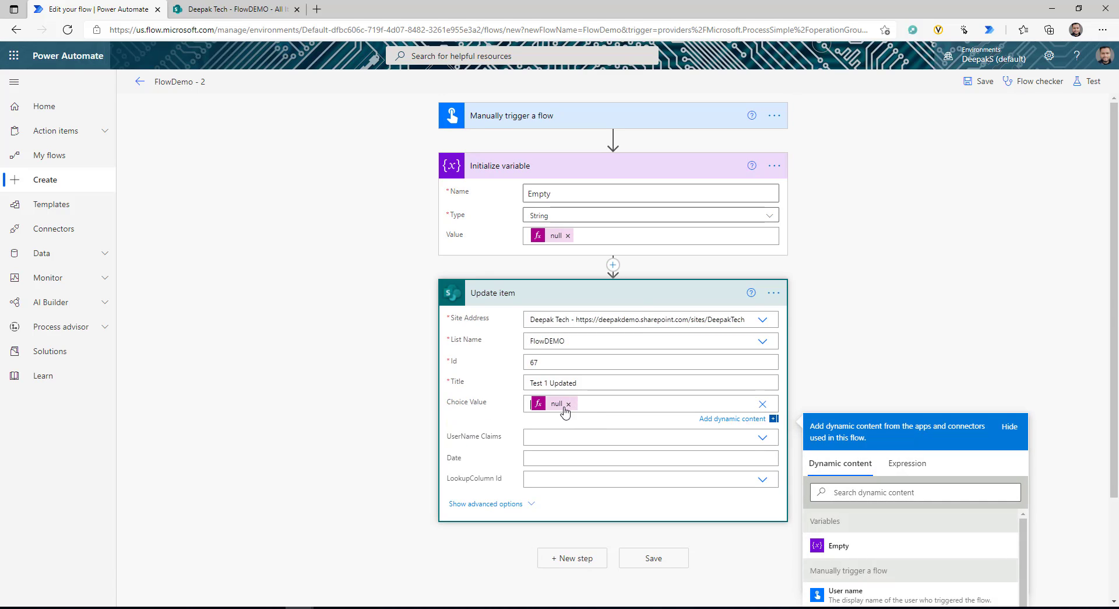
left_click(569, 403)
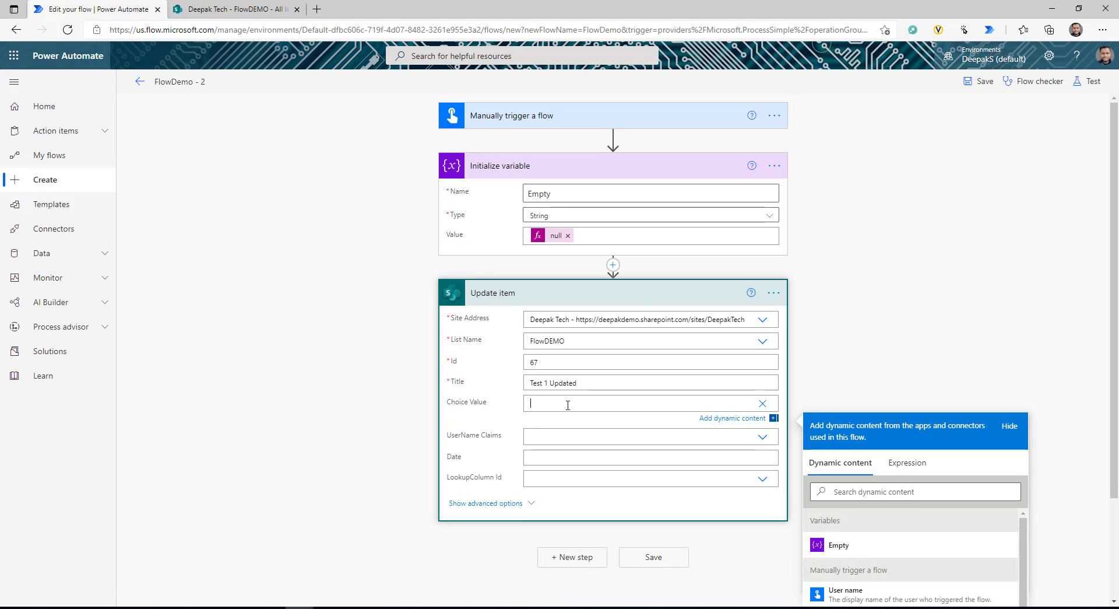
left_click(848, 546)
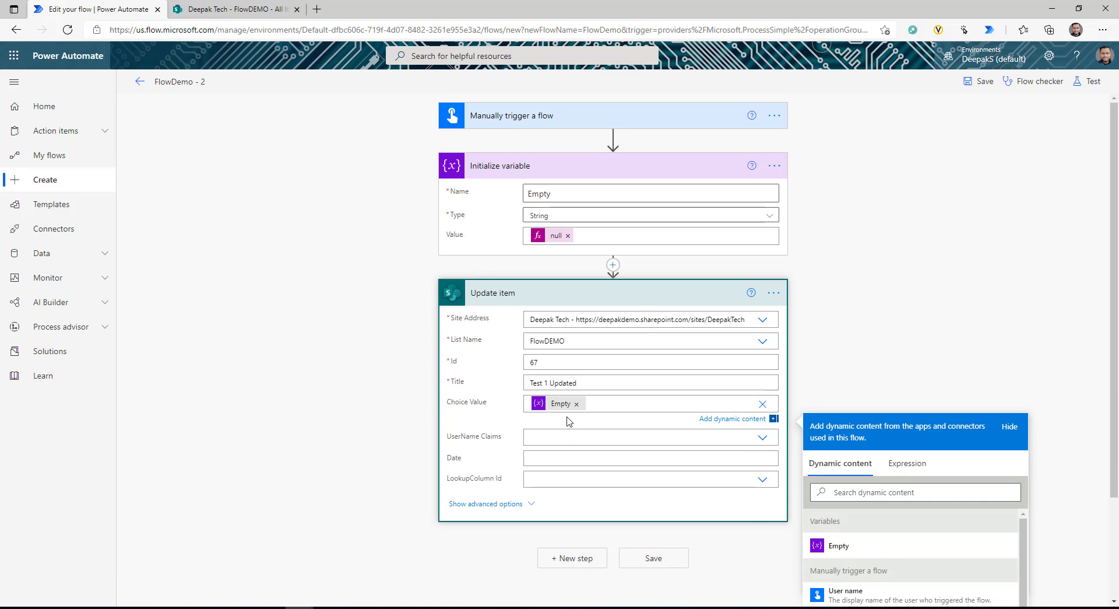
Save and test the flow, and examine the updated item's Choice column in the FlowDEMO list.
left_click(981, 82)
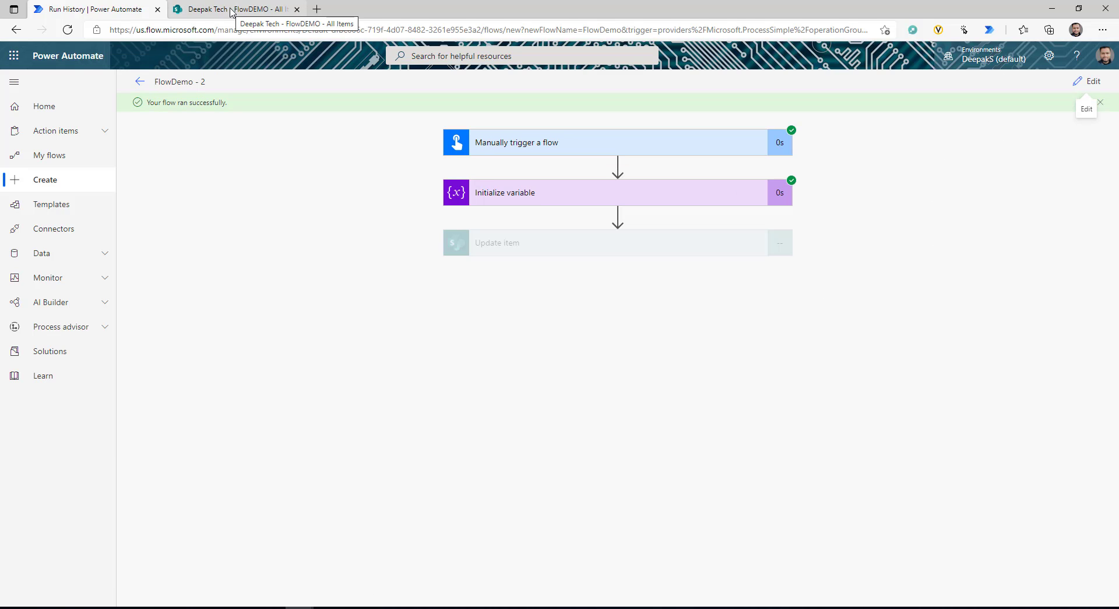
left_click(231, 12)
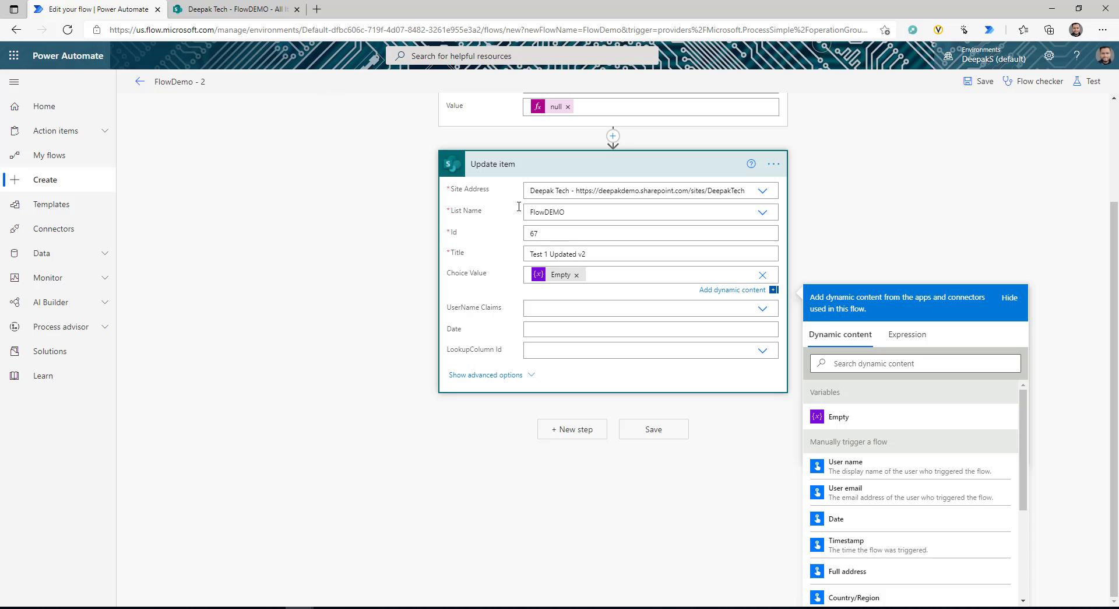
left_click(197, 5)
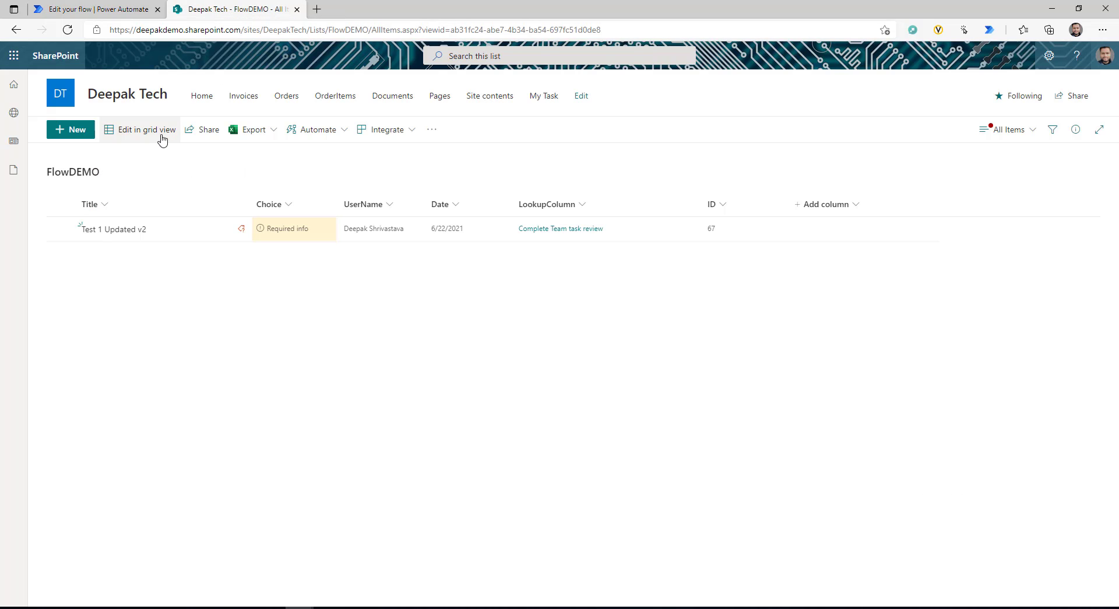
left_click(60, 229)
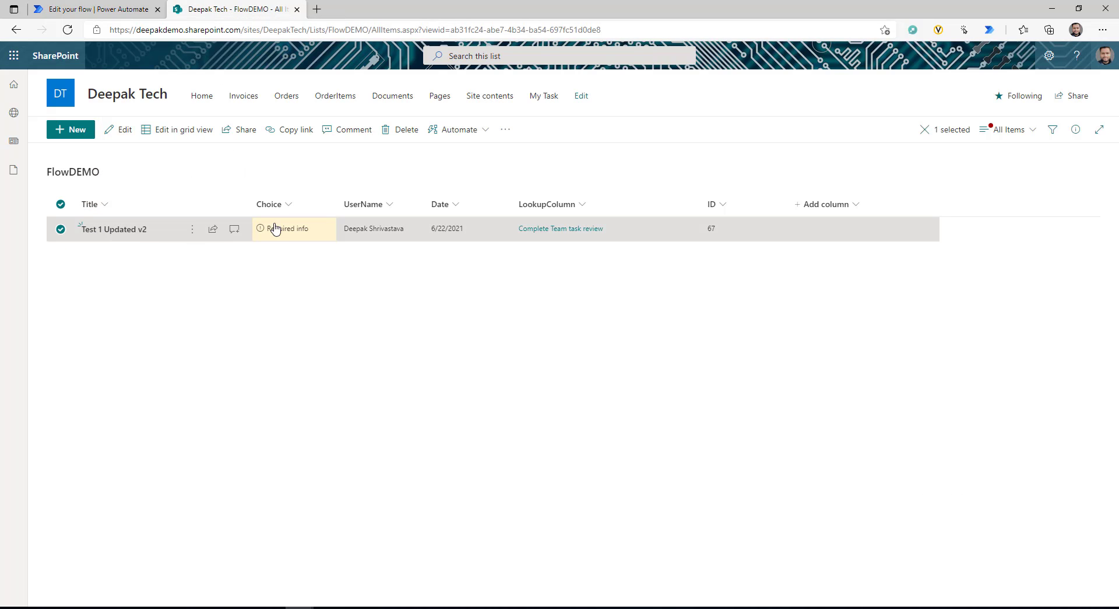
left_click(160, 136)
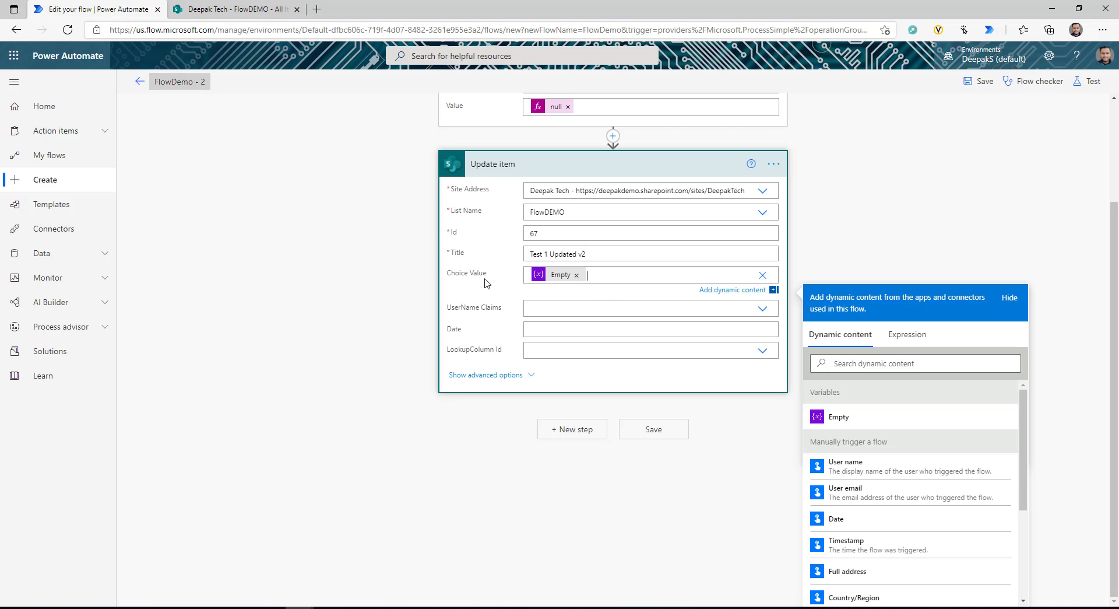
Replace the Empty variable in the Update item action's Choice Value with the empty-string expression ''.
left_click(577, 274)
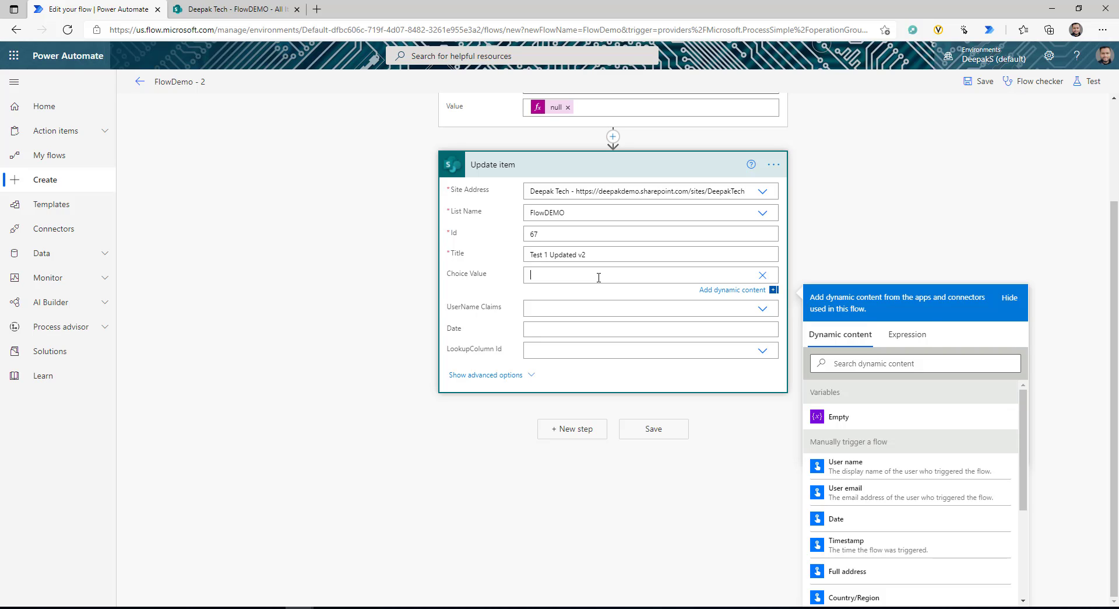
left_click(909, 335)
type("''")
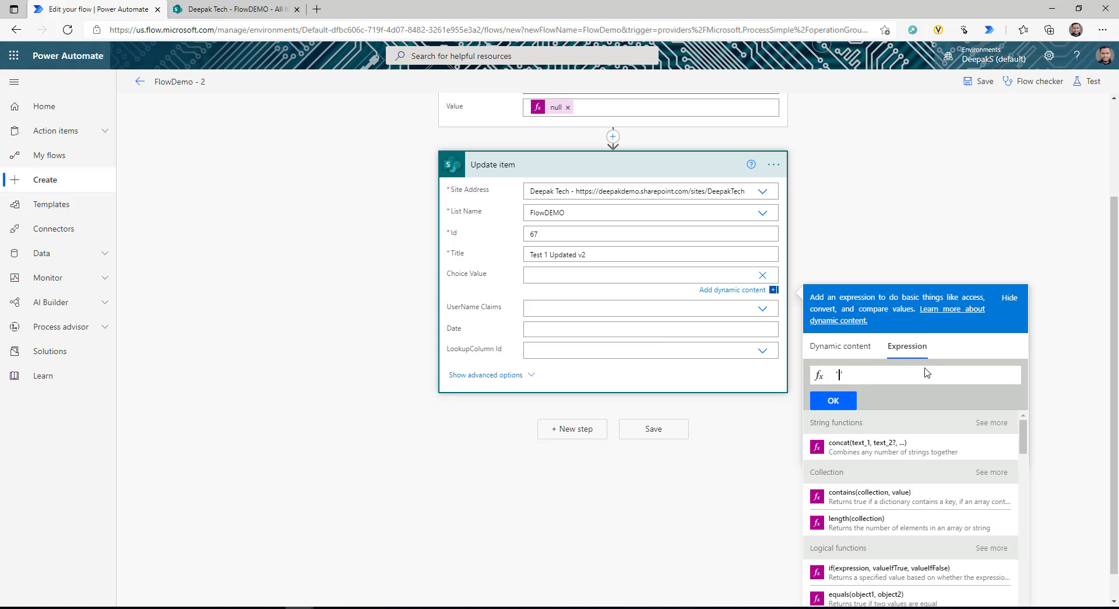
left_click(852, 401)
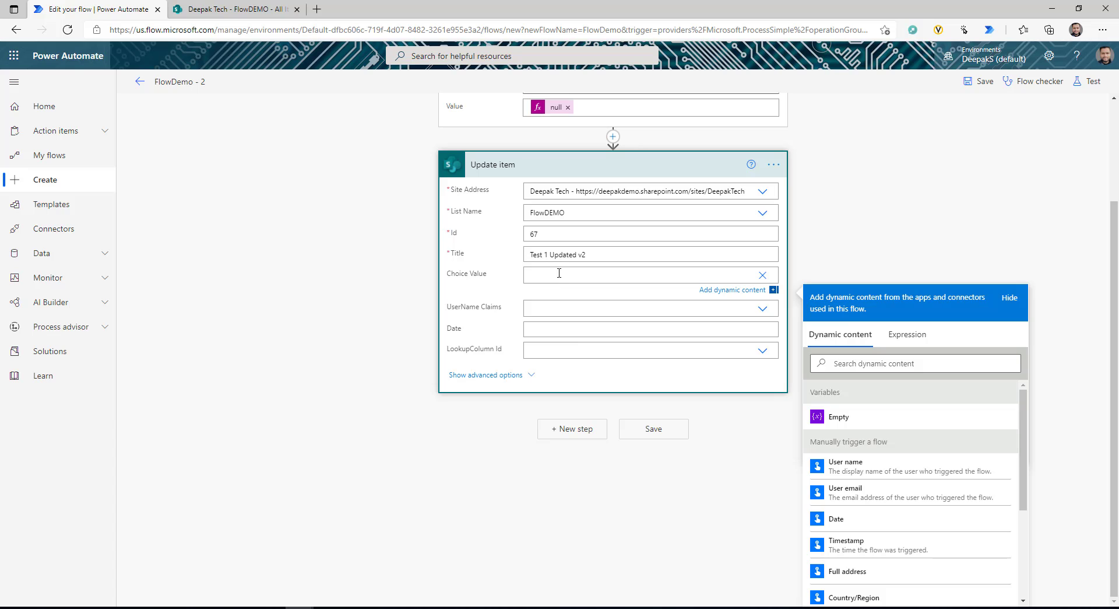
left_click(907, 334)
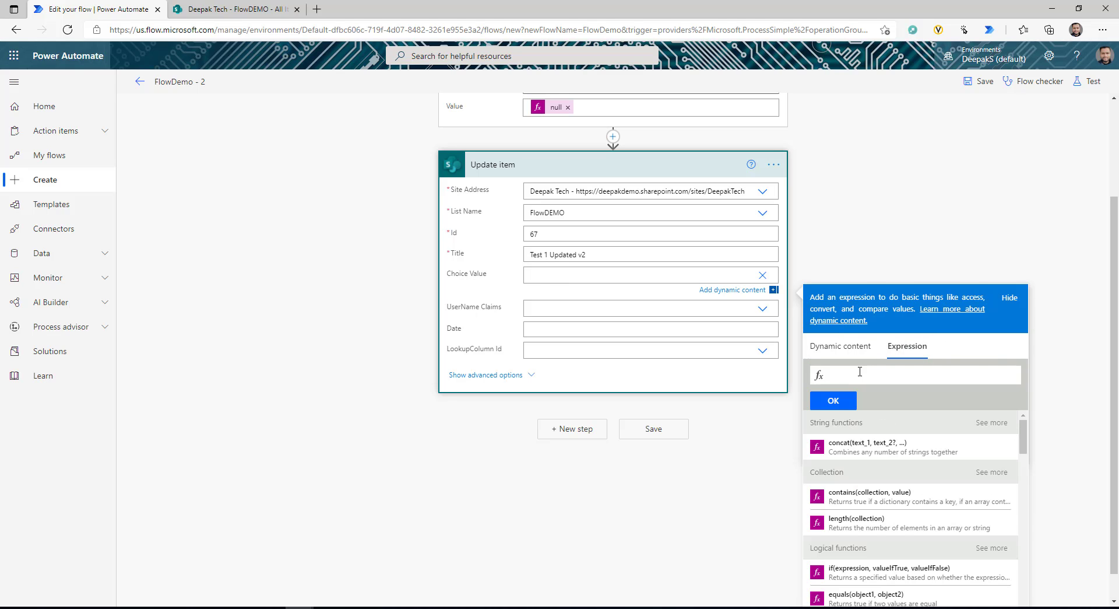
type("''")
left_click(834, 402)
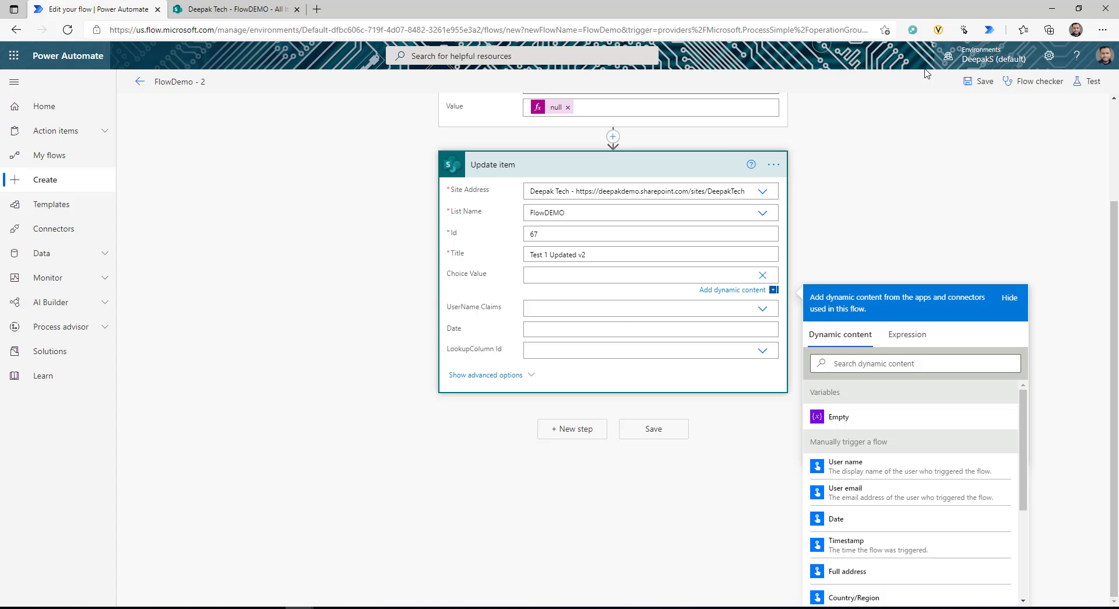
Test the flow with the empty-string Choice Value and switch to the FlowDEMO list in SharePoint.
left_click(1089, 81)
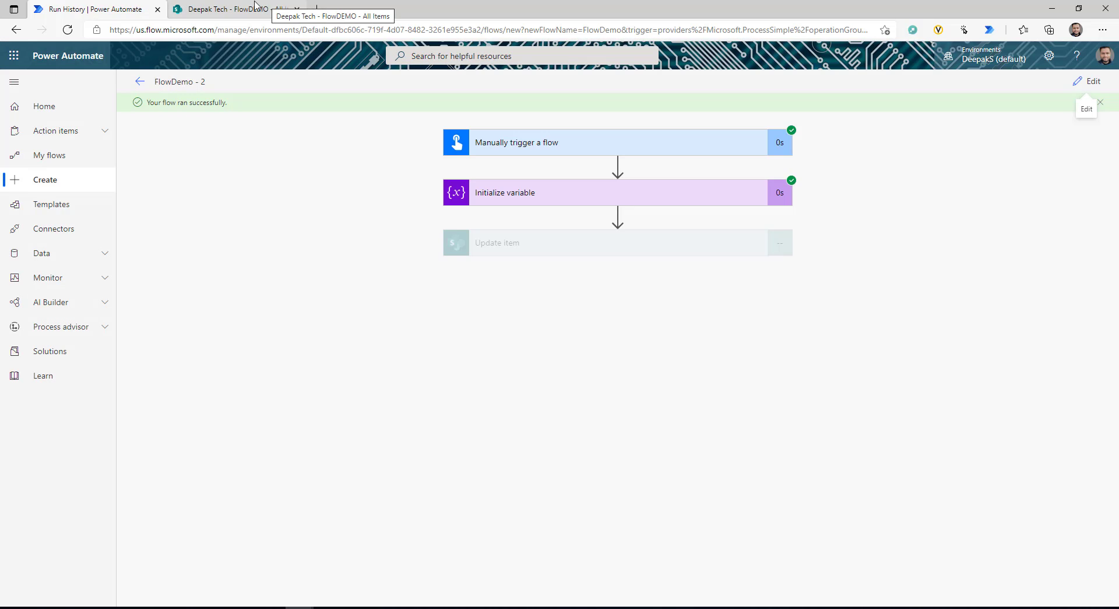
left_click(255, 6)
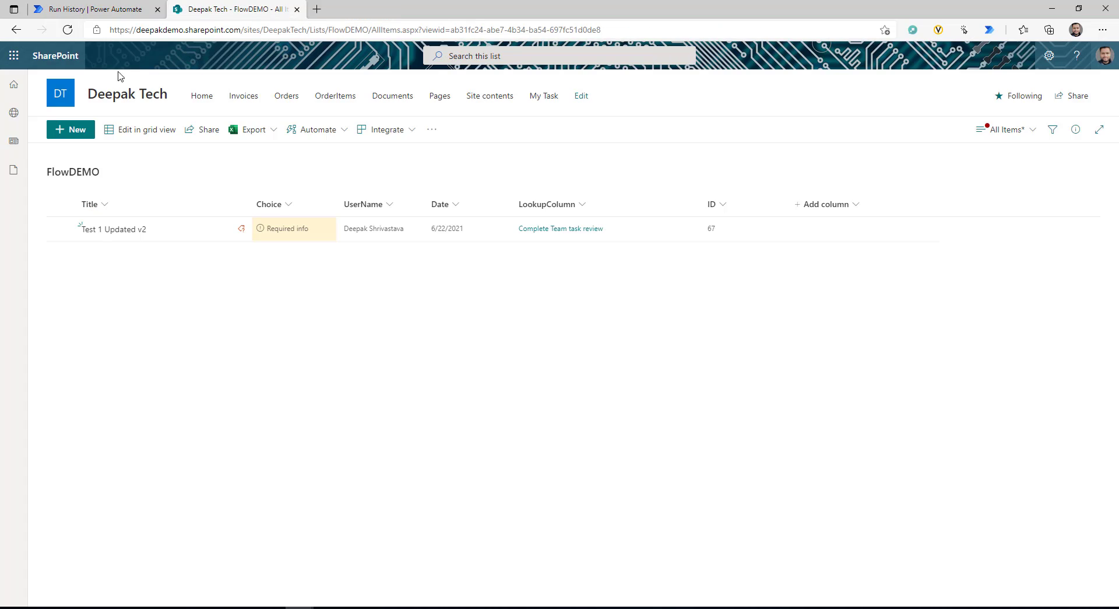
Switch back to Power Automate and set the Update item action's Choice Value to the Empty variable.
left_click(67, 30)
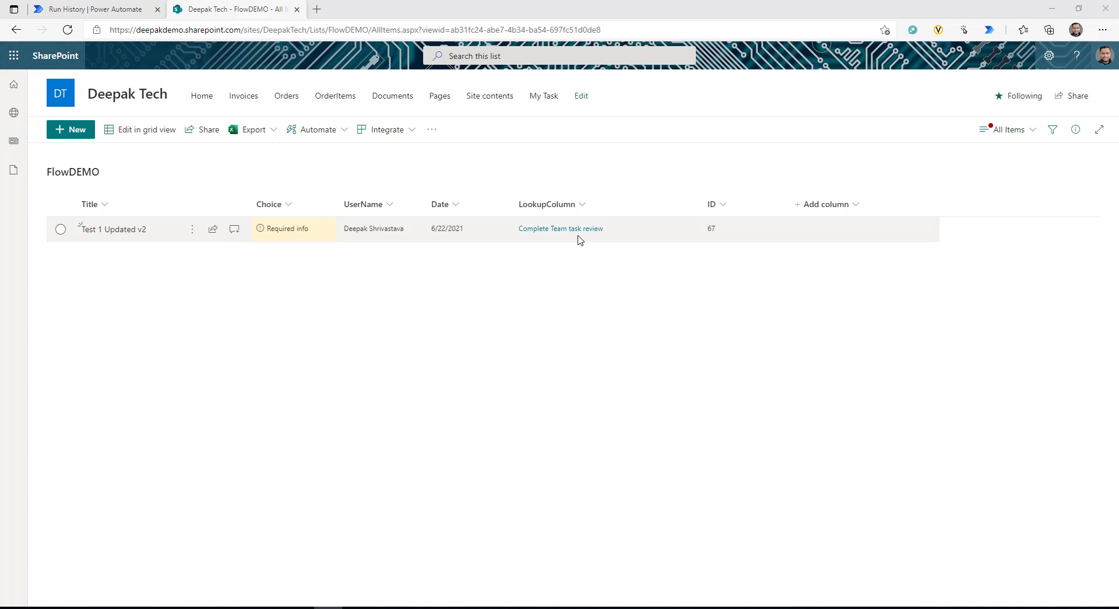
left_click(90, 10)
left_click(558, 404)
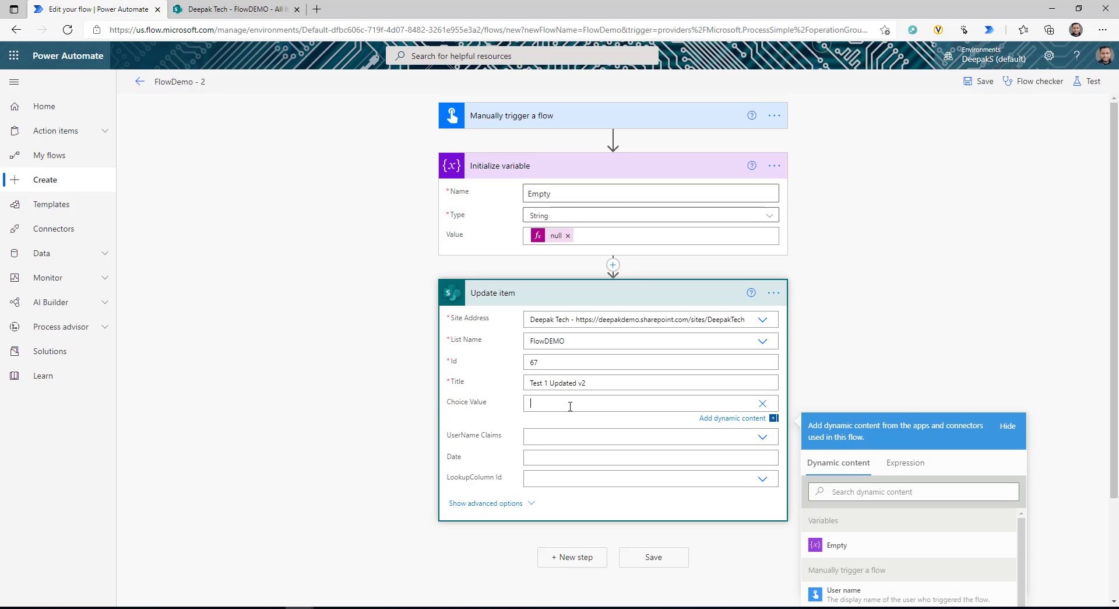
left_click(828, 543)
left_click(907, 337)
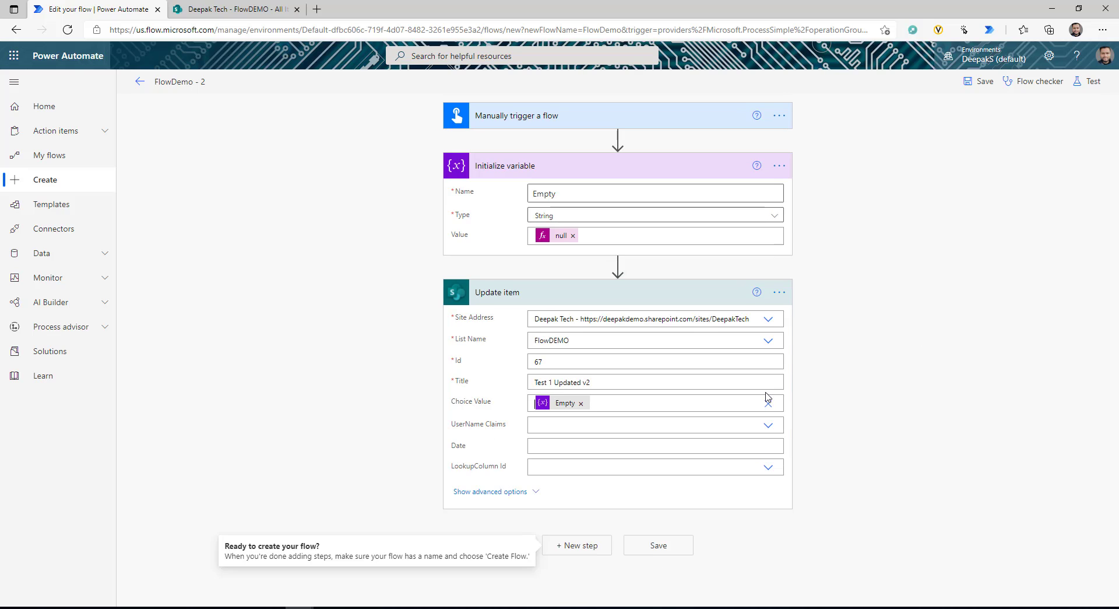
Set the Update item action's LookupColumn Id to a custom value containing the Empty variable.
left_click(768, 467)
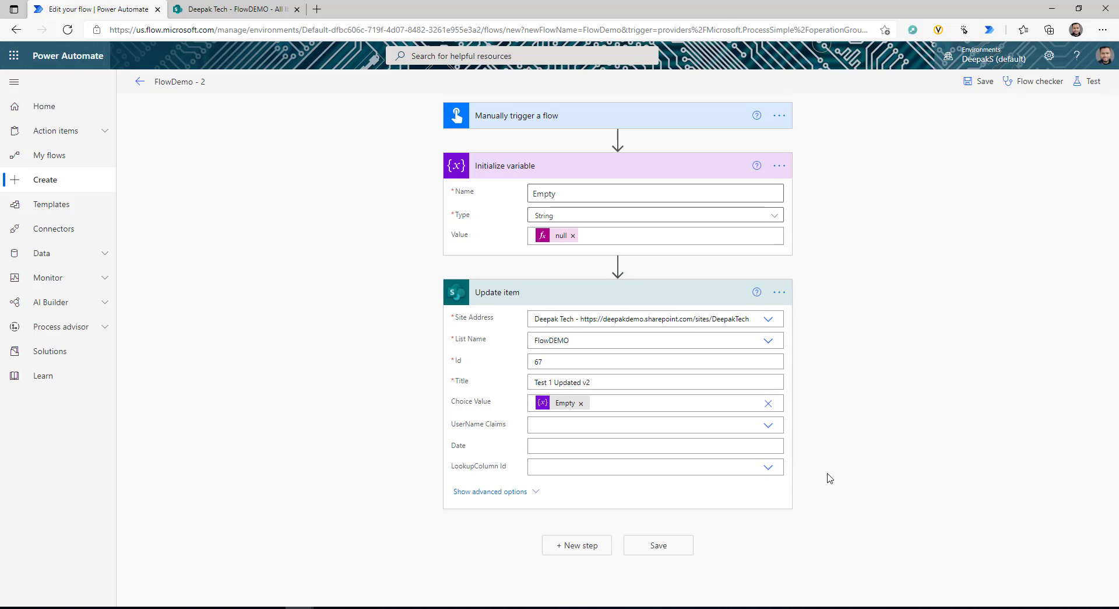
left_click(558, 603)
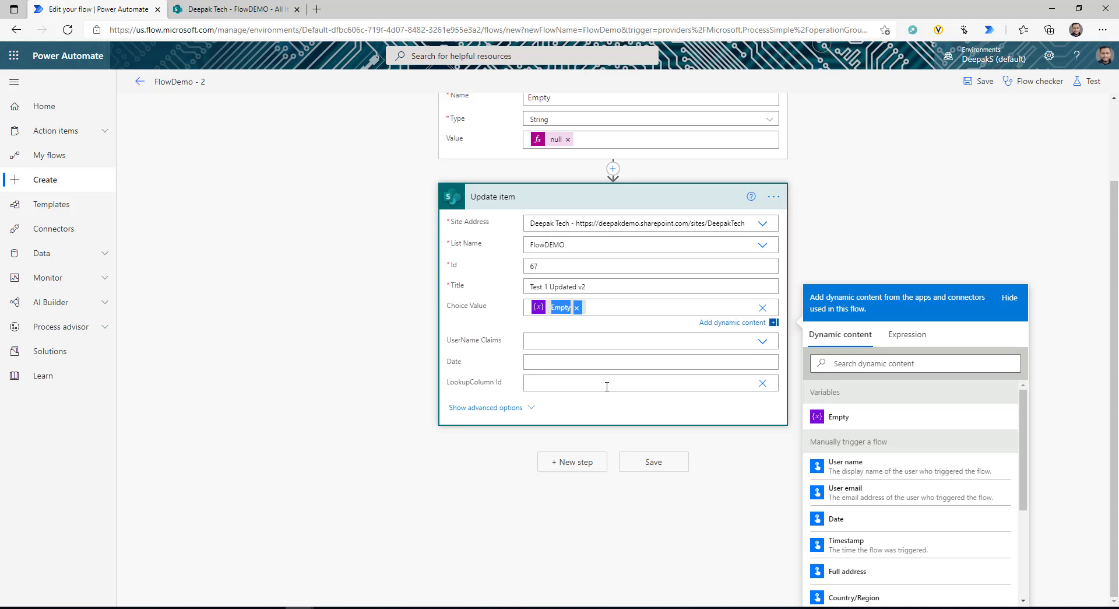
key("ctrl+v")
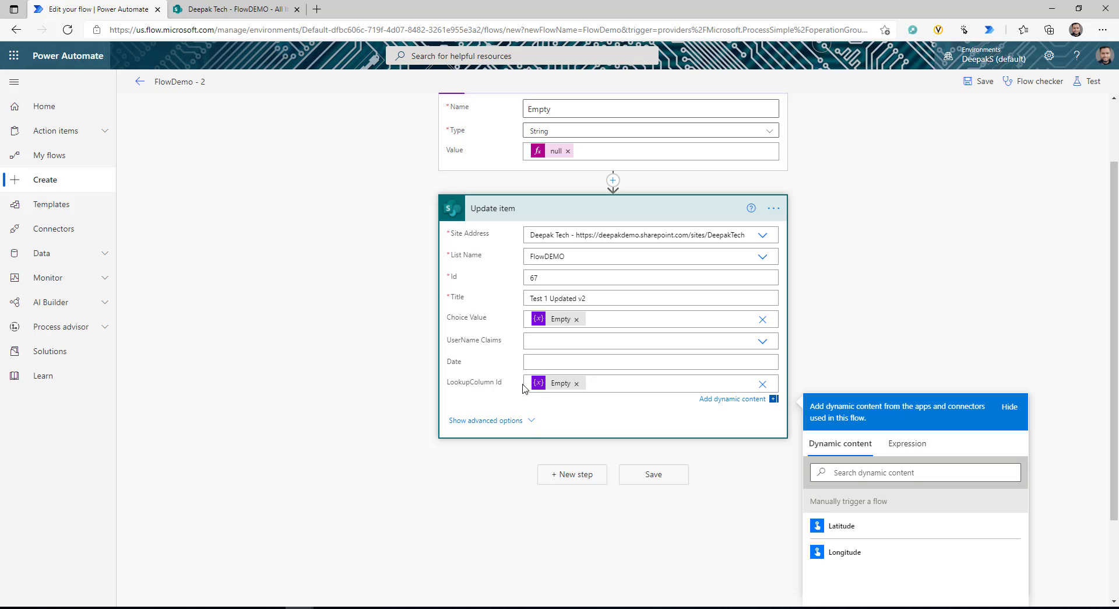
Save and test the flow with the Empty LookupColumn Id, and examine the Update item action's run details before reopening the editor.
left_click(1089, 87)
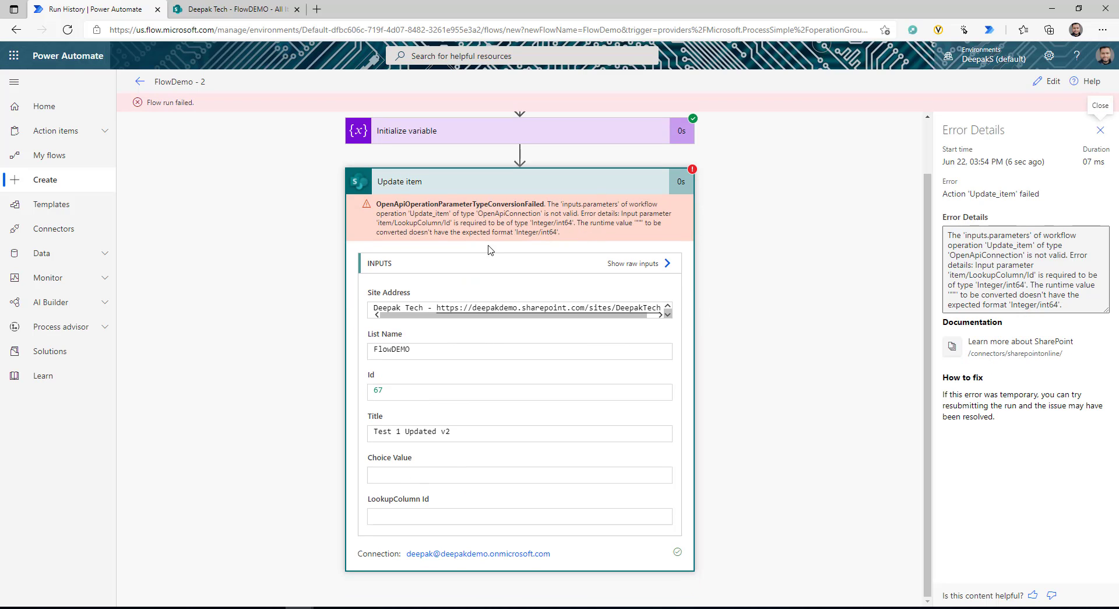
left_click_drag(542, 240, 558, 239)
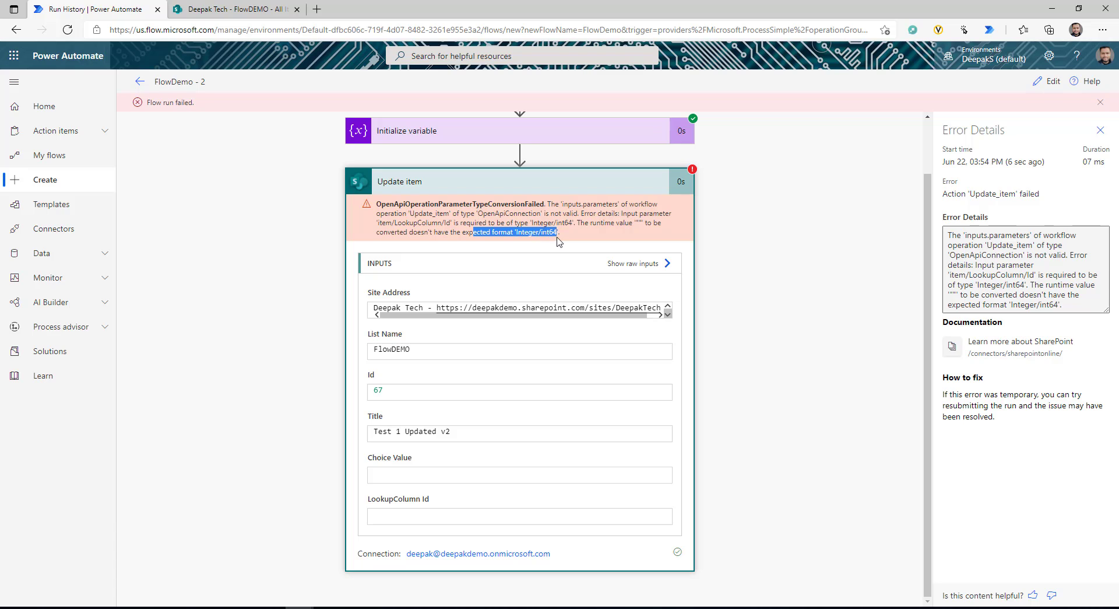
left_click(1052, 83)
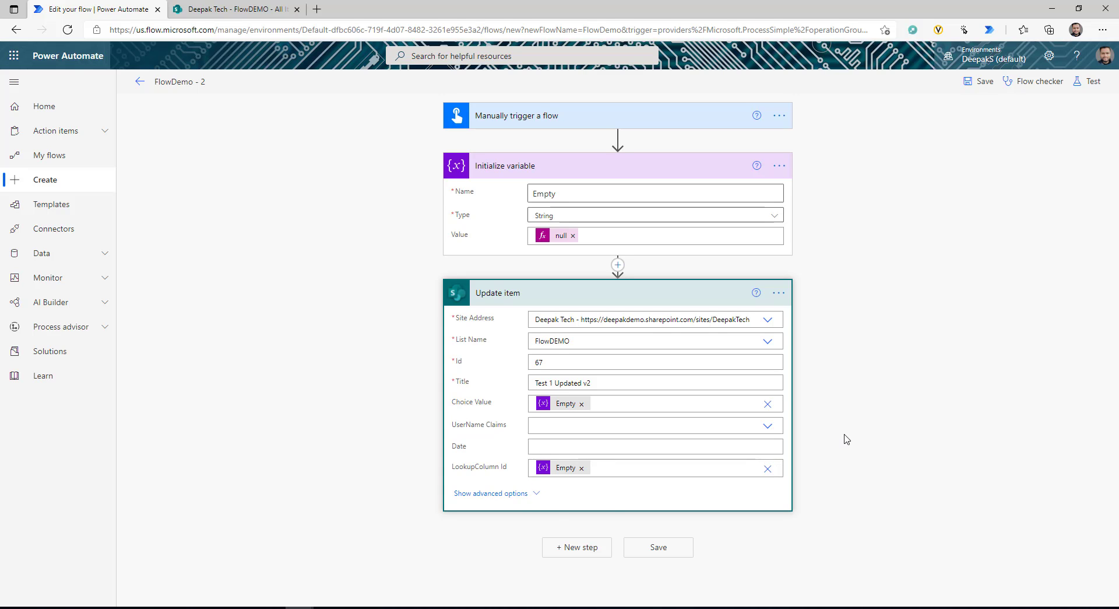
Replace the Empty variable in the Update item action's LookupColumn Id with the option Complete sharepoint review.
left_click(767, 468)
left_click(570, 492)
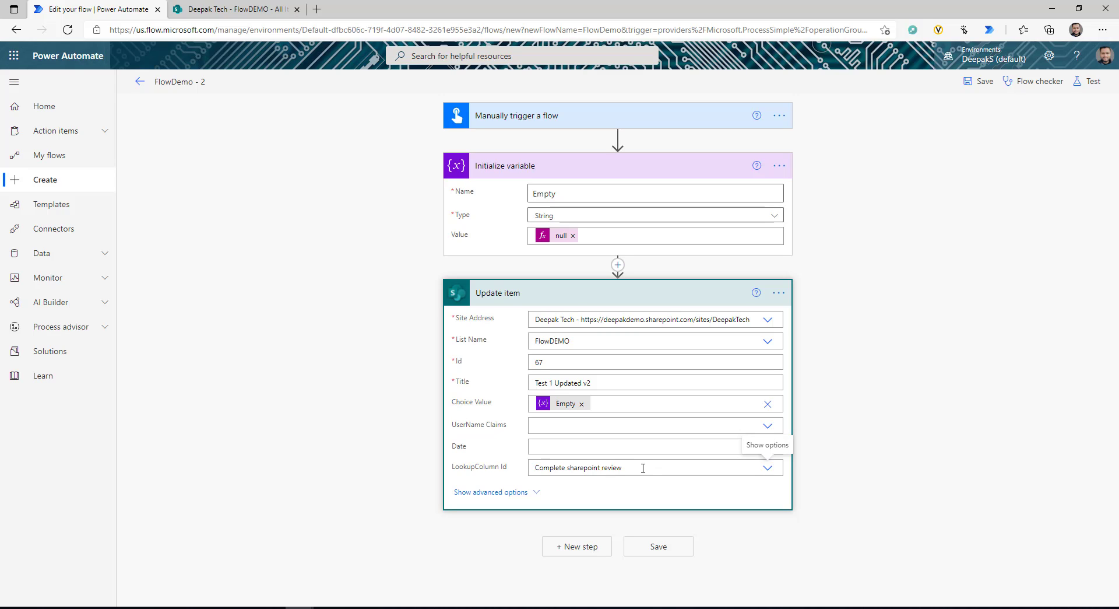
Replace the Complete sharepoint review option in LookupColumn Id with a custom value holding the null expression.
left_click(610, 467)
triple_click(609, 467)
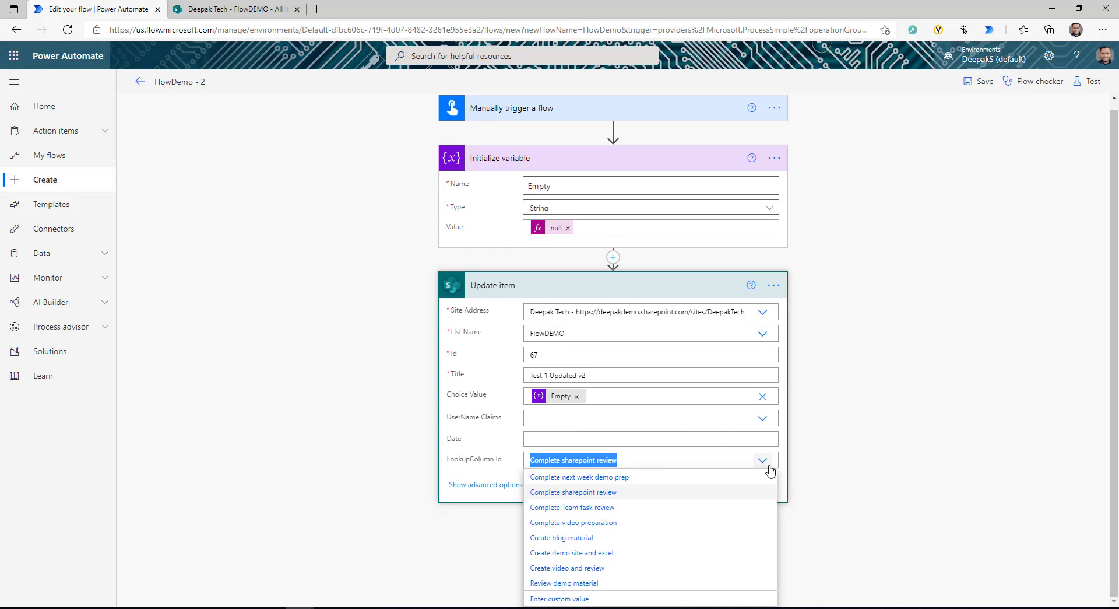
left_click(588, 598)
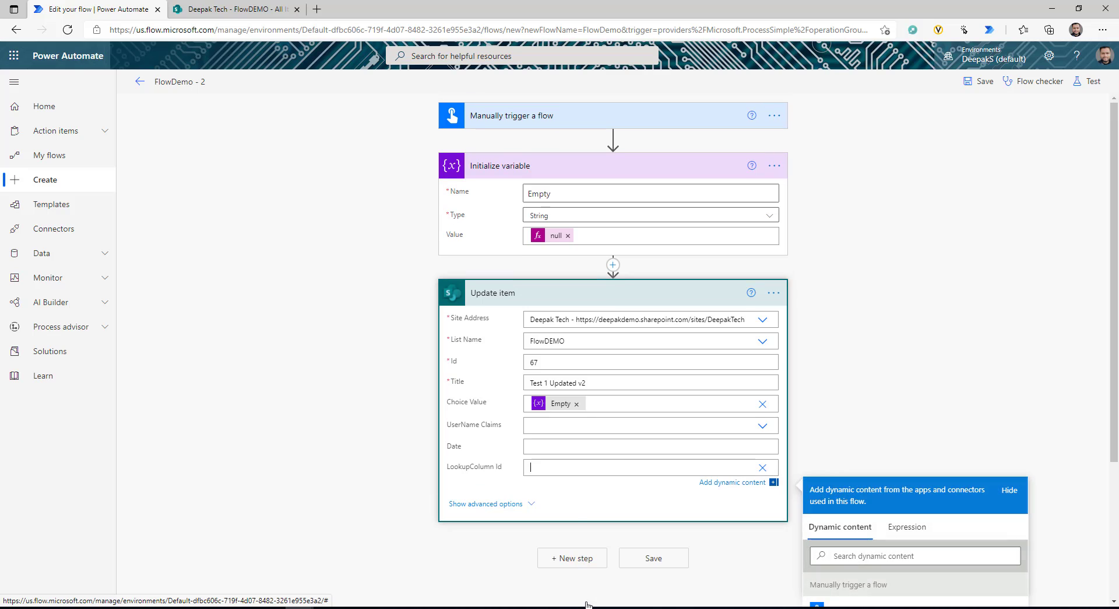
left_click(907, 538)
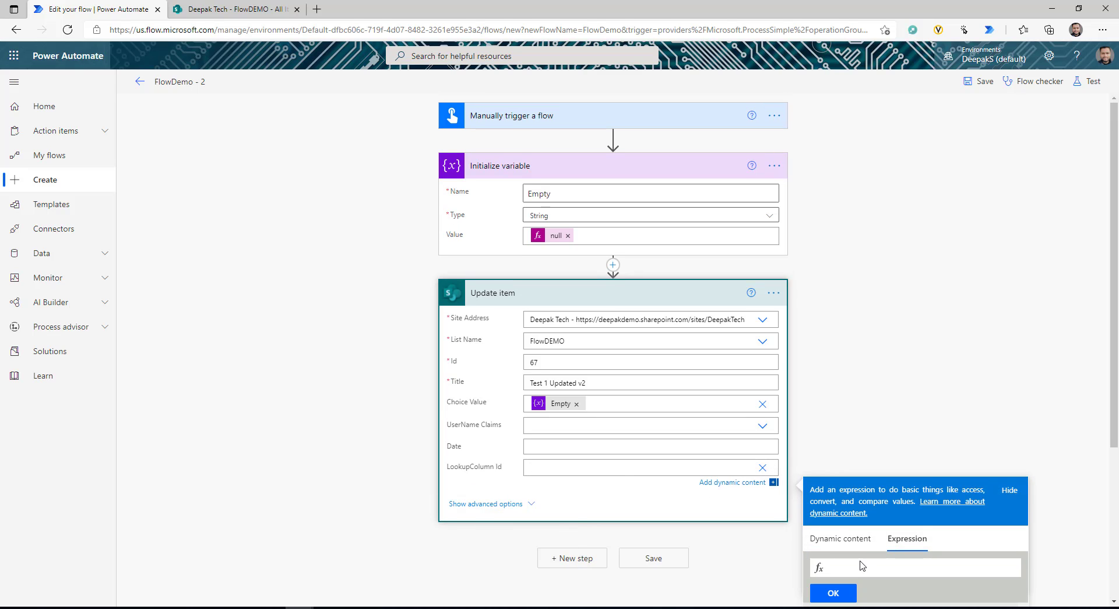
type("null")
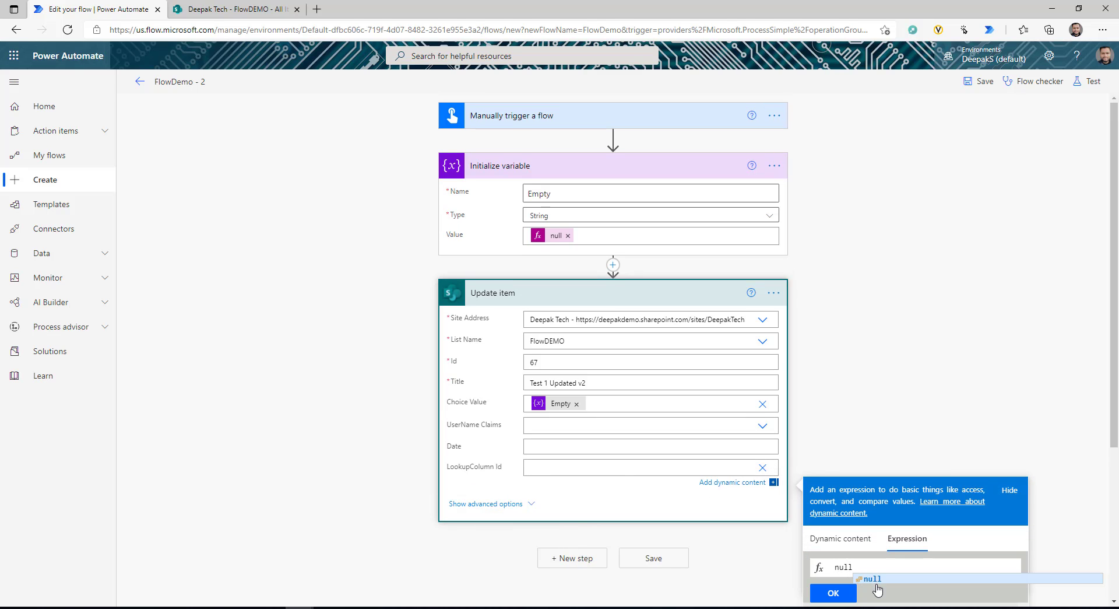
left_click(833, 593)
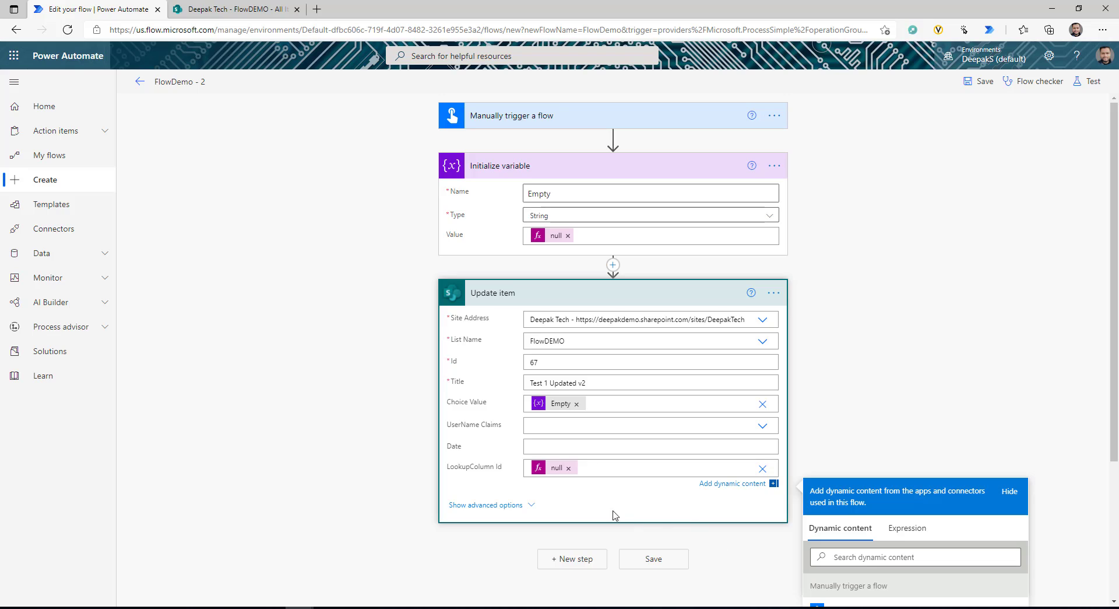
Replace the null expression in the Update item action's LookupColumn Id with -1.
left_click(569, 468)
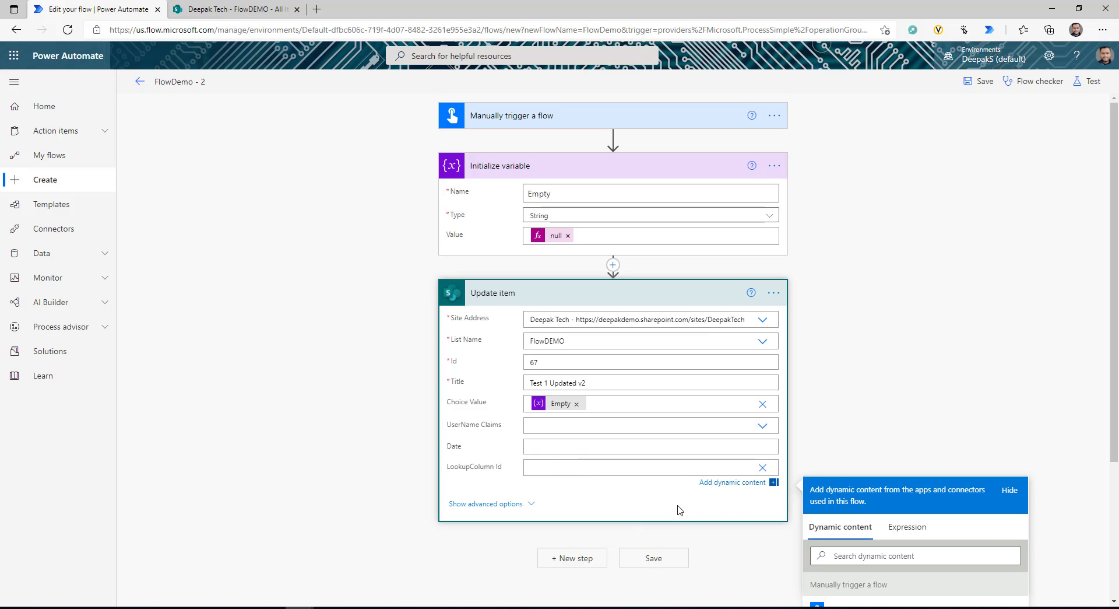
type("-")
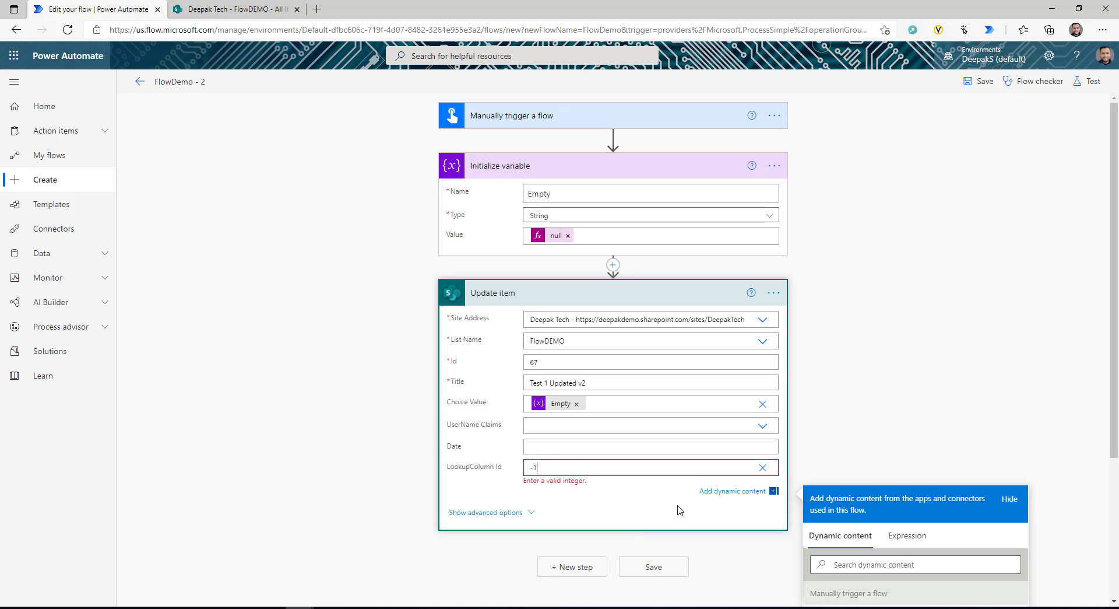
type("1")
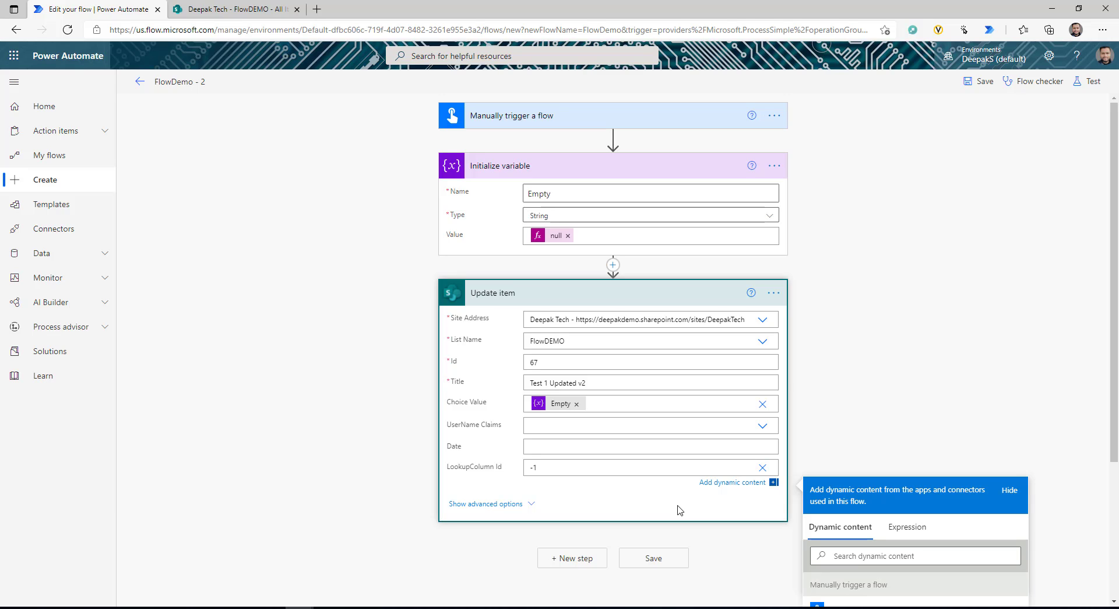
left_click(912, 397)
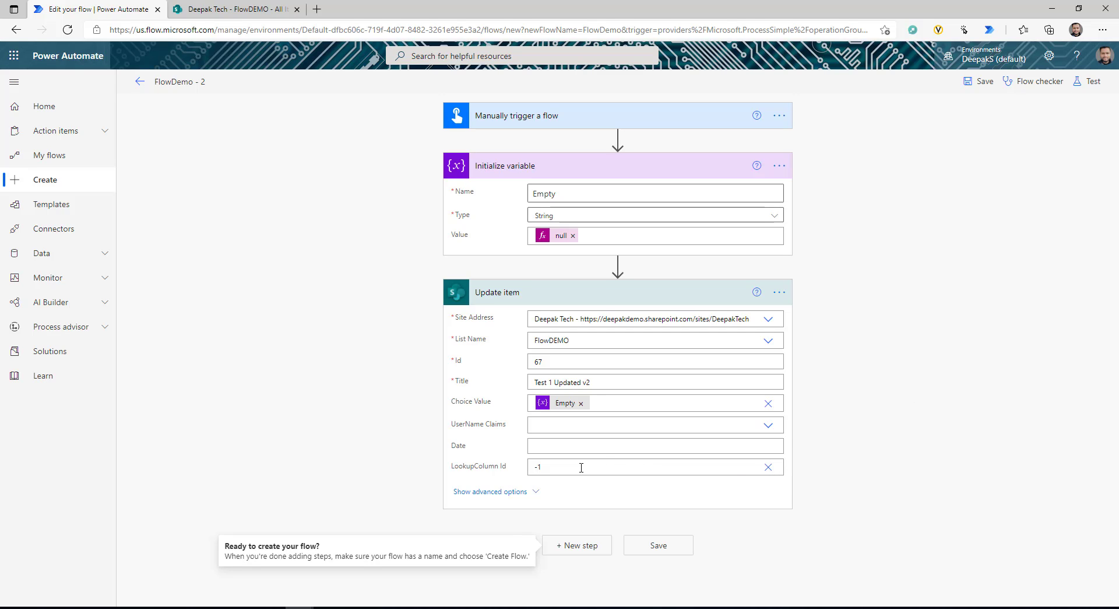
Refresh the FlowDEMO list, test the flow with LookupColumn Id -1, and examine the item's LookupColumn in SharePoint.
left_click(245, 9)
left_click(68, 30)
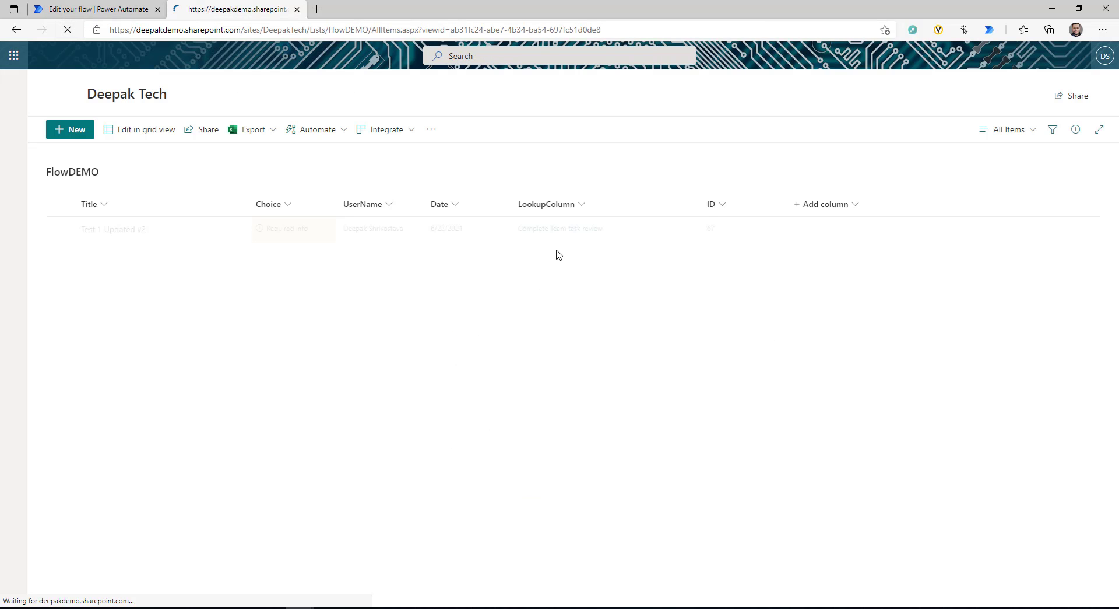
left_click(93, 9)
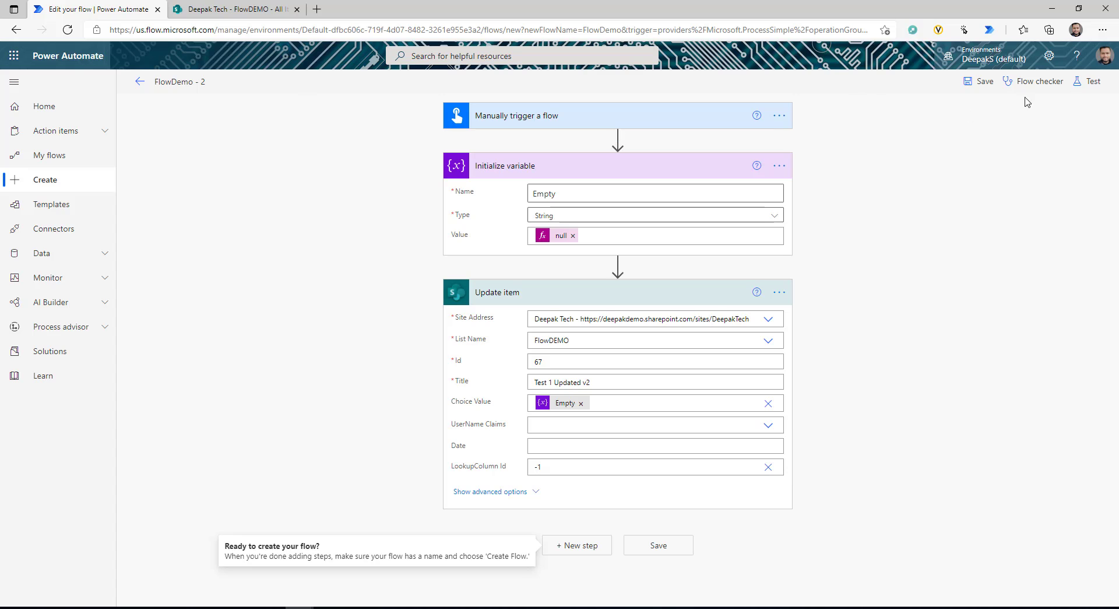
left_click(1088, 81)
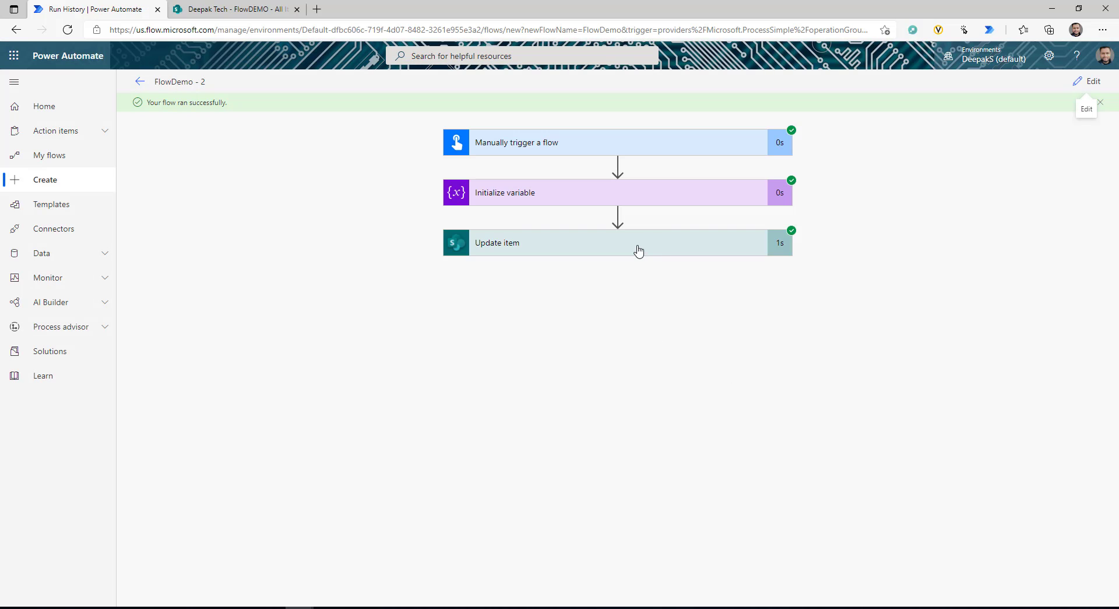
left_click(194, 7)
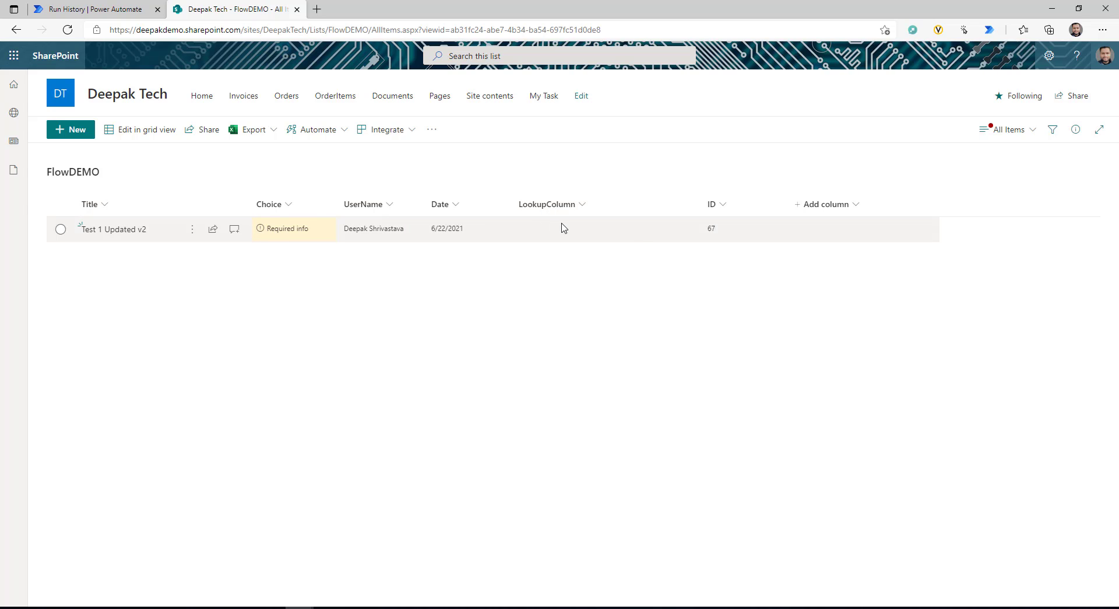
Return to the flow editor in Power Automate and set the Update item action's Date to the null expression.
left_click(93, 9)
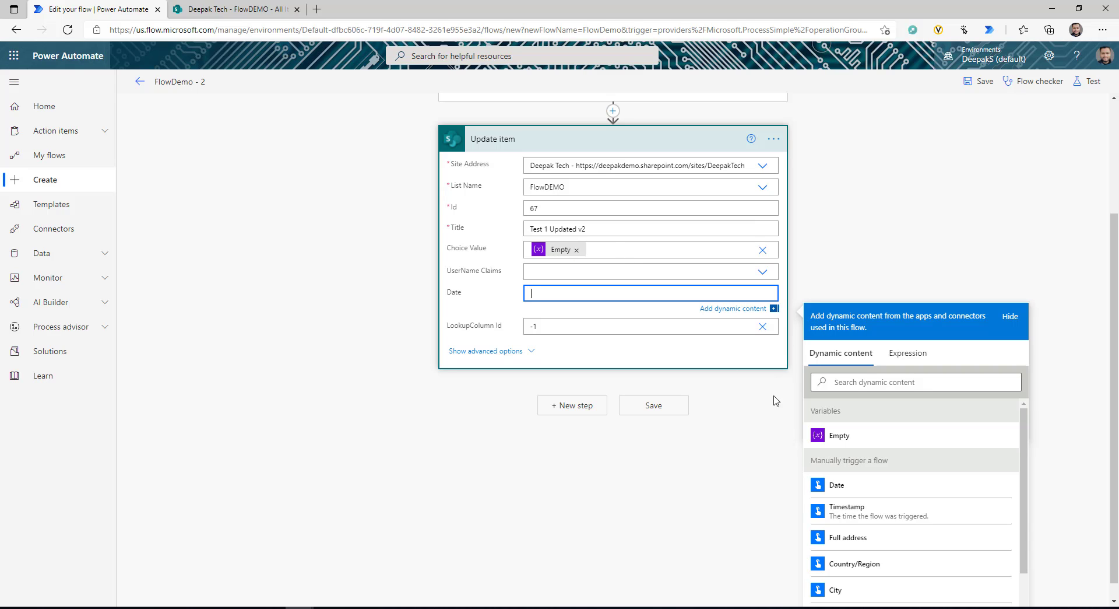
left_click(919, 355)
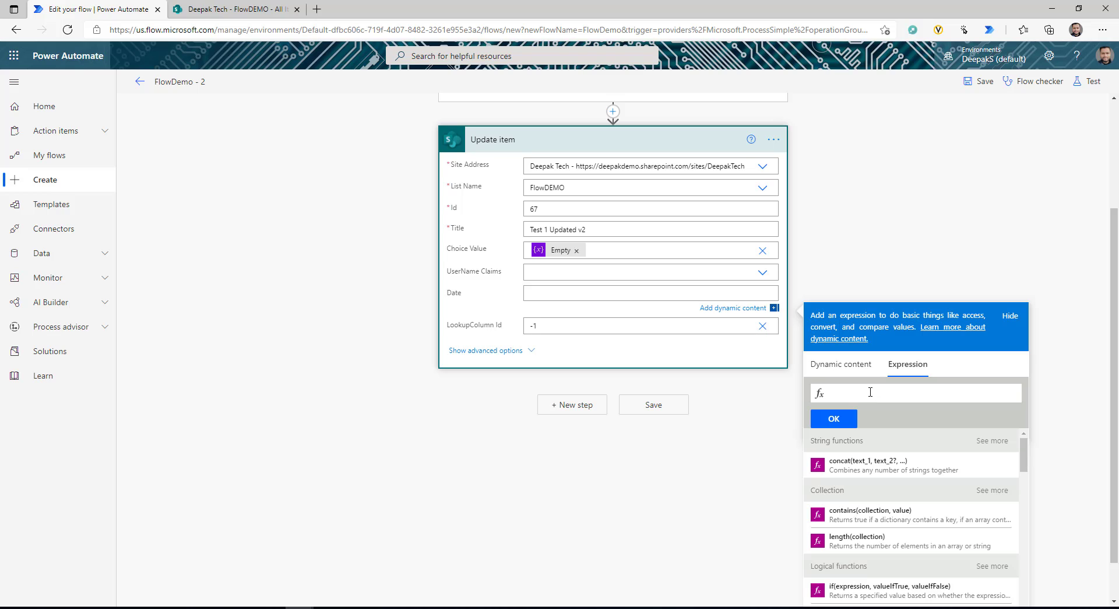
type("null")
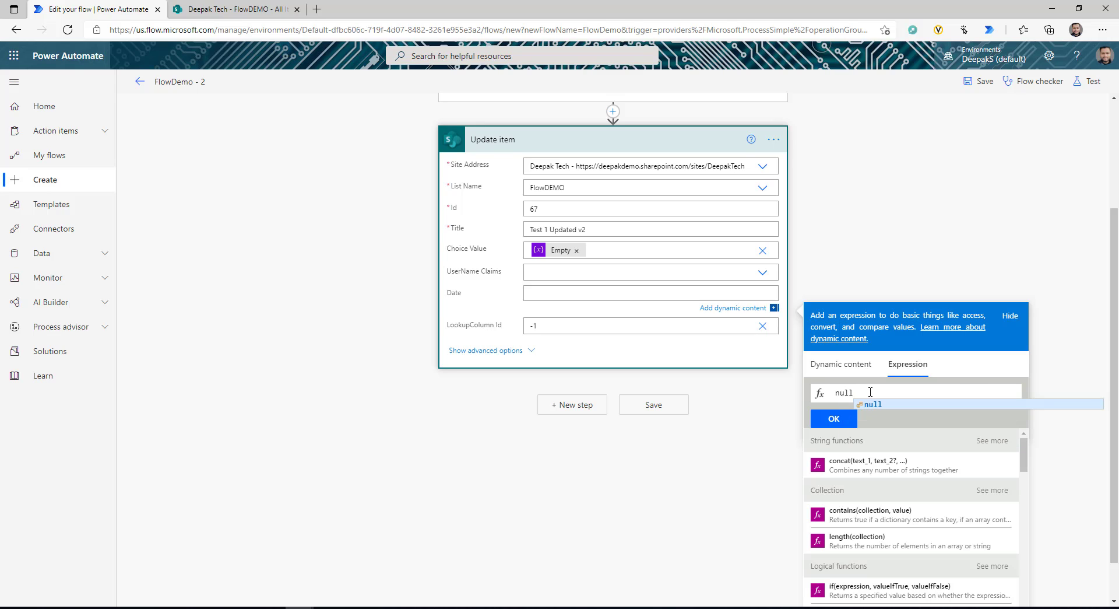
left_click(833, 419)
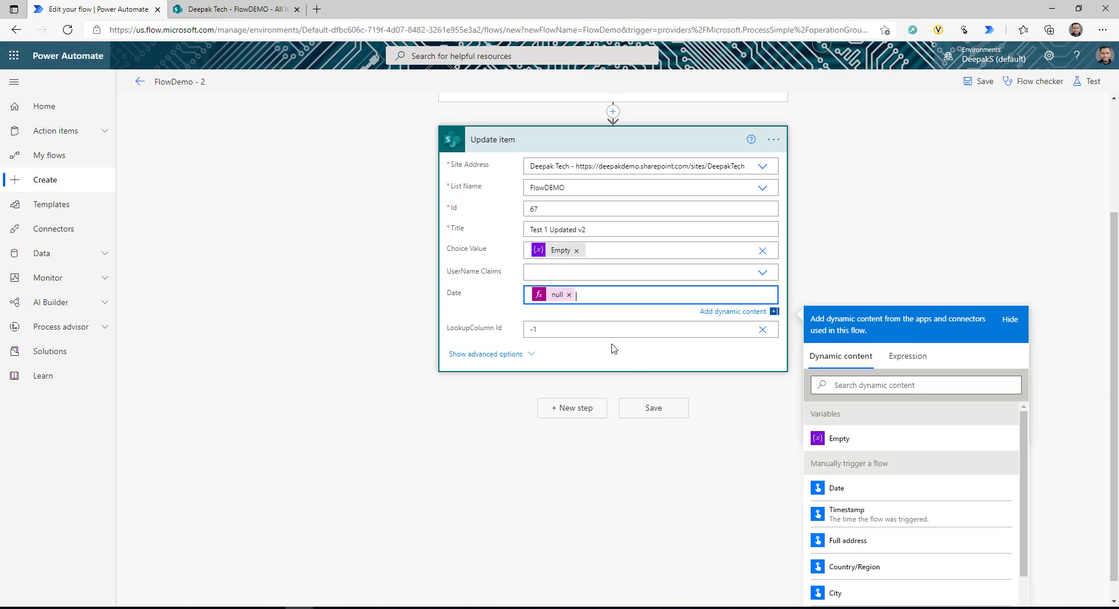
Save and test the flow with the null Date, and examine the item's Date column in the FlowDEMO list.
left_click(1088, 82)
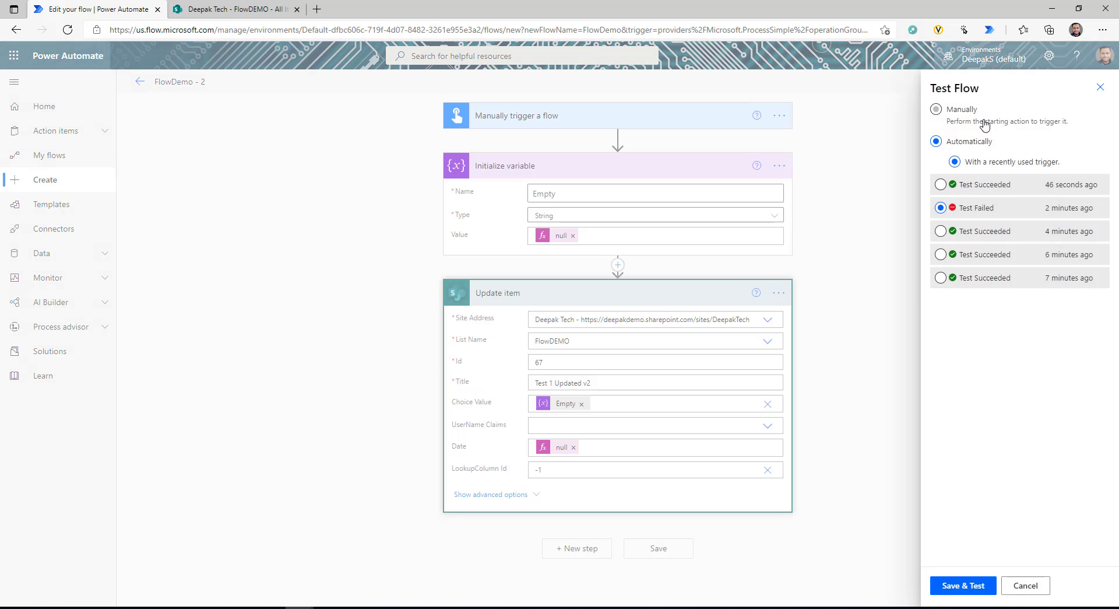
left_click(963, 585)
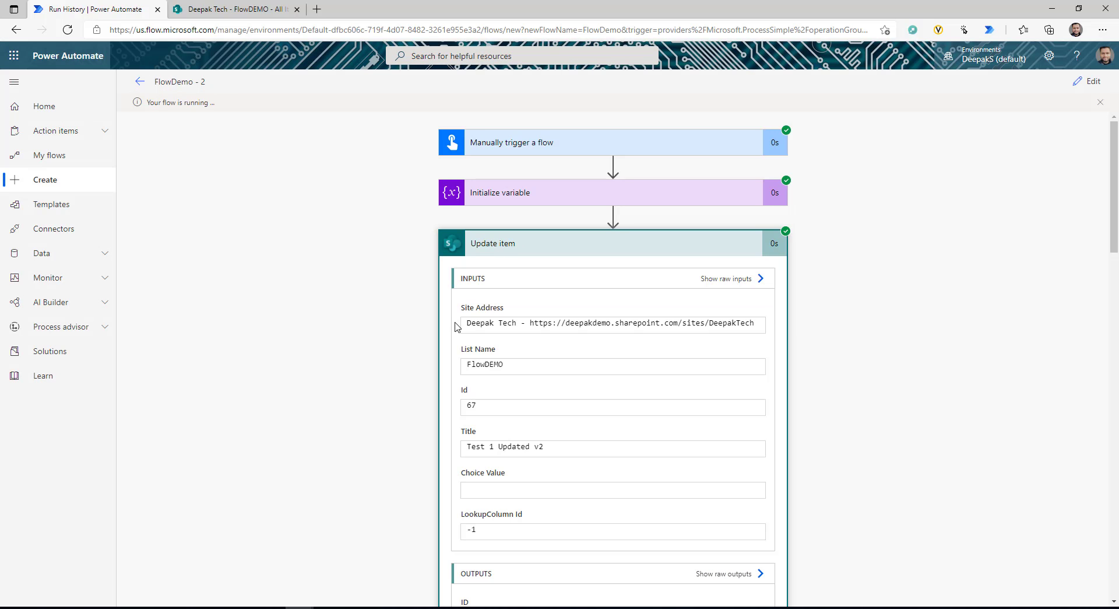
left_click(496, 240)
key("ctrl+Tab")
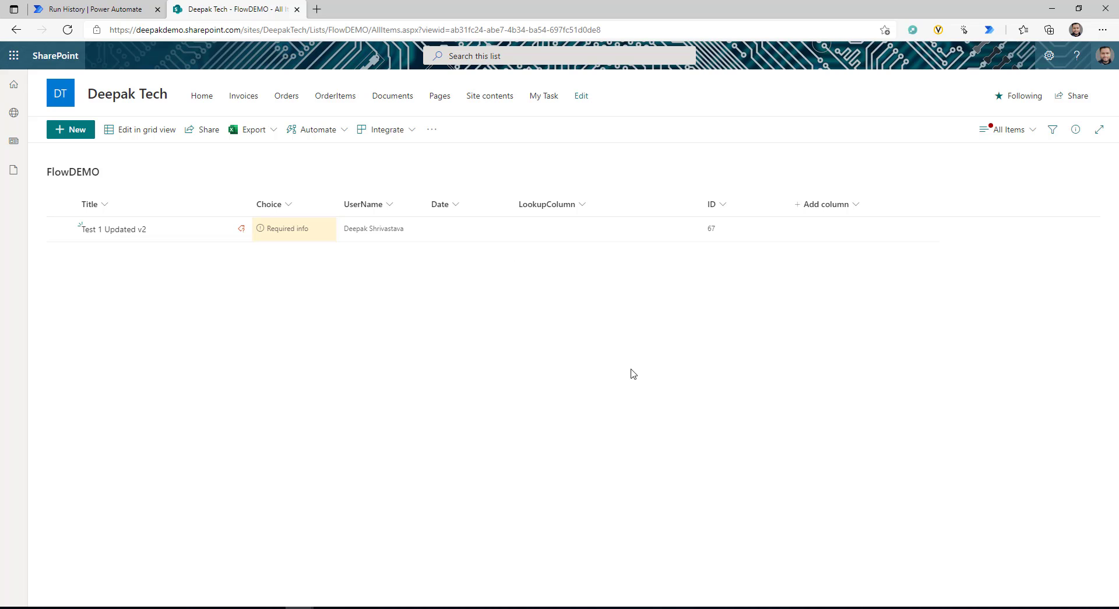
Turn on Include Time for the FlowDEMO list's Date column and save the column settings.
left_click(94, 9)
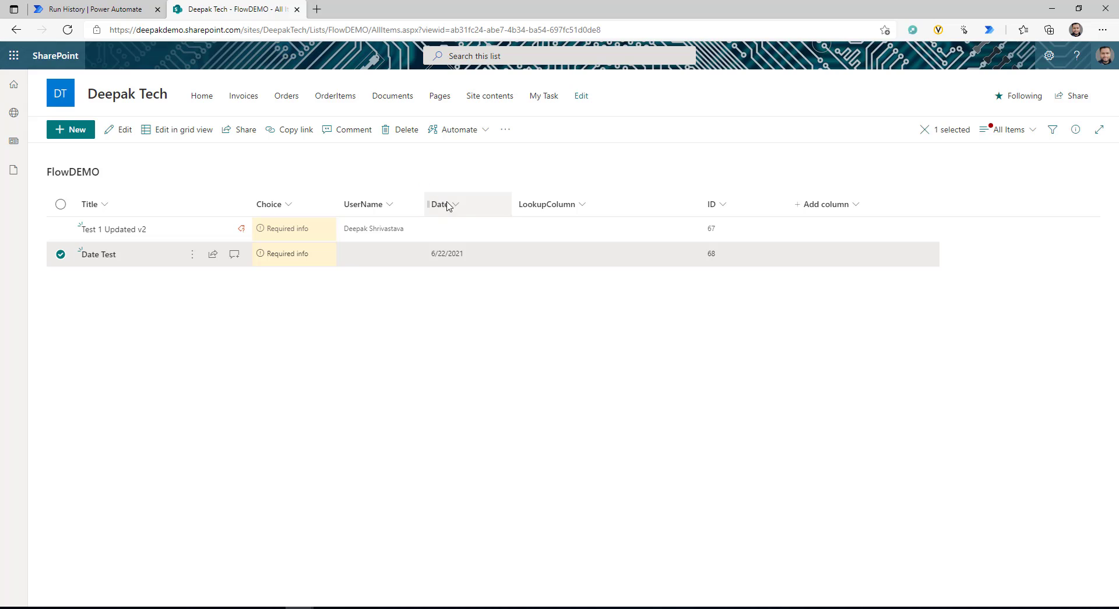
left_click(456, 207)
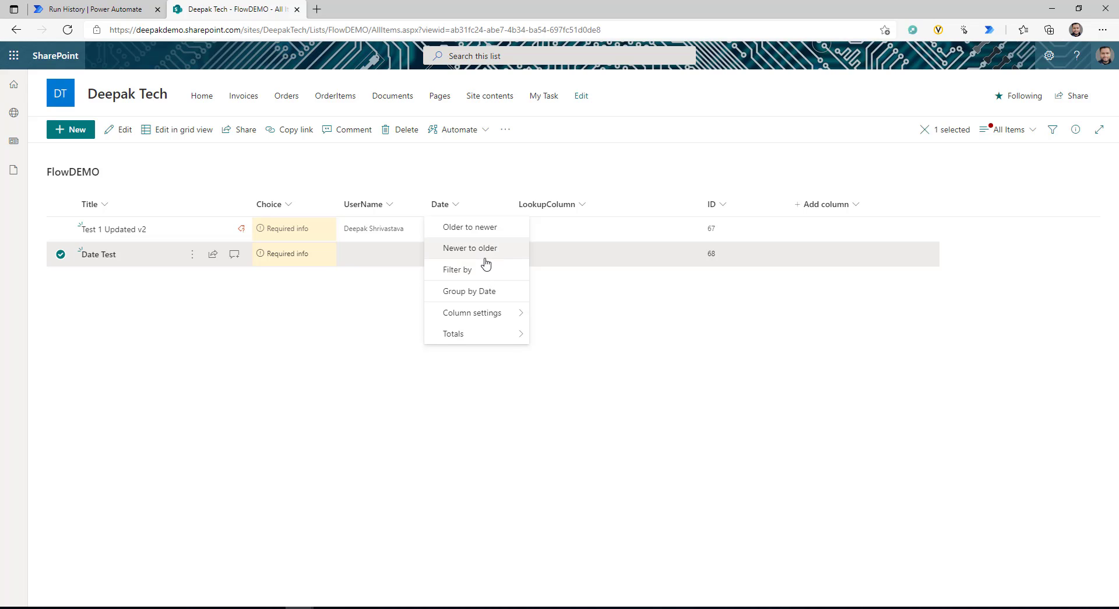
left_click(551, 314)
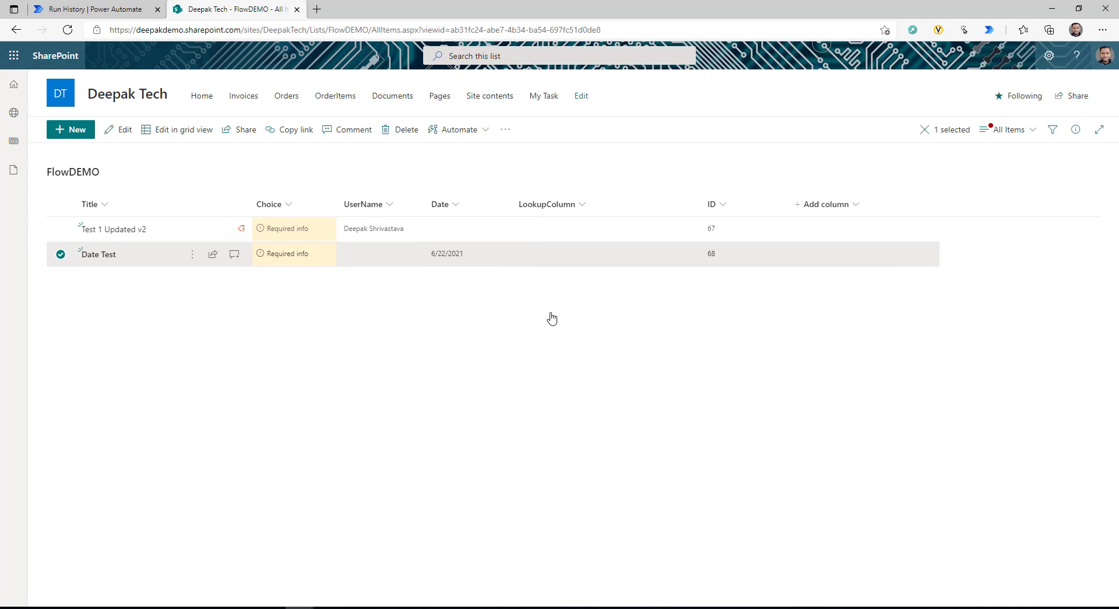
left_click(958, 257)
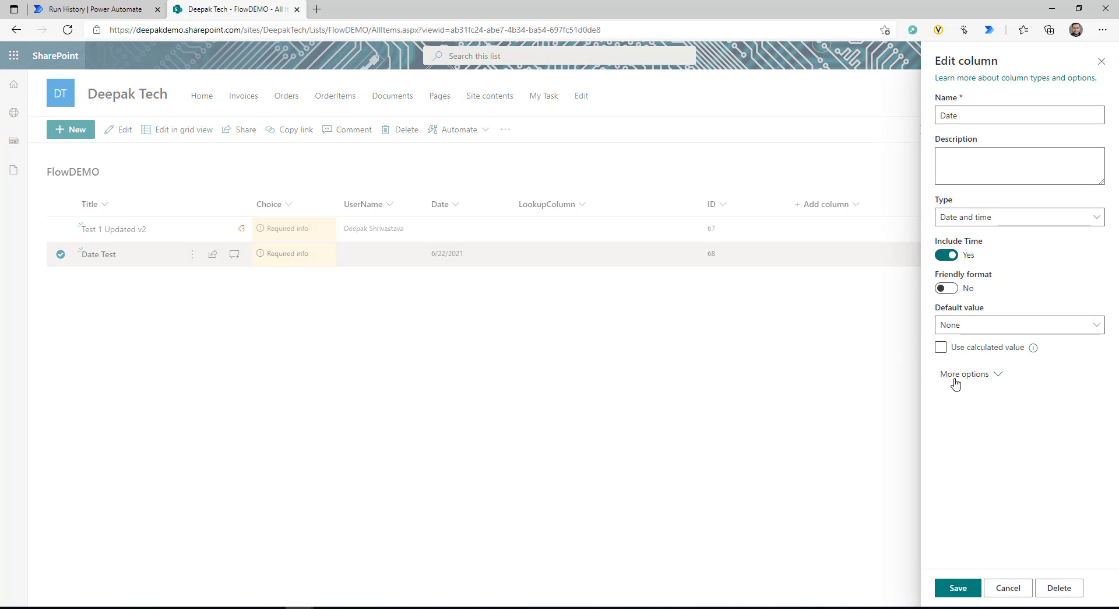
left_click(956, 588)
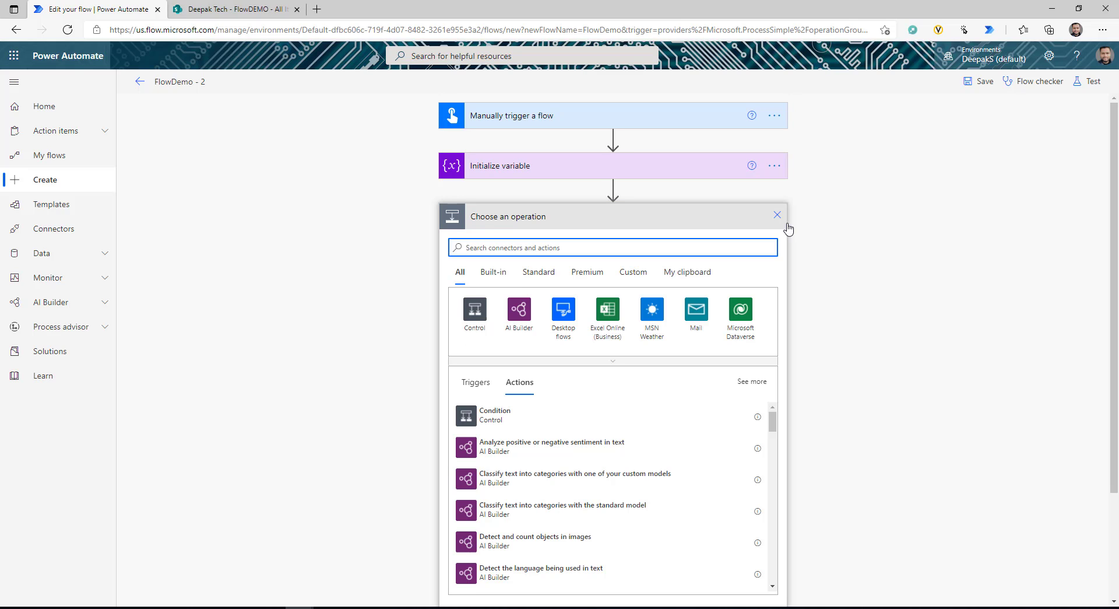
Add a Date Time Get future time action below Initialize variable with an interval of 4 and the Hour time unit.
type("date")
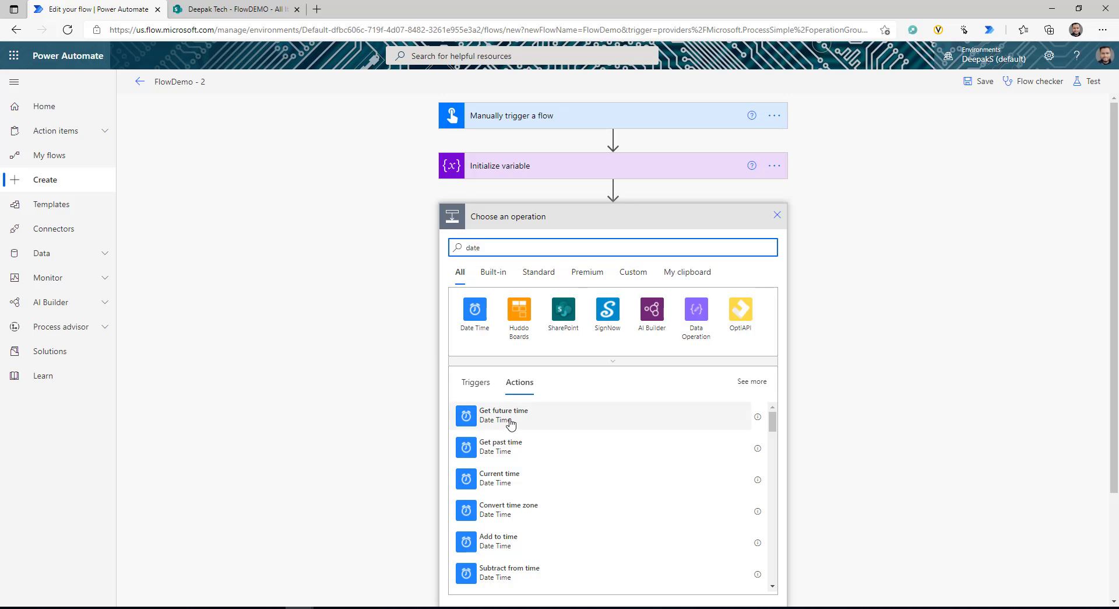
left_click(509, 421)
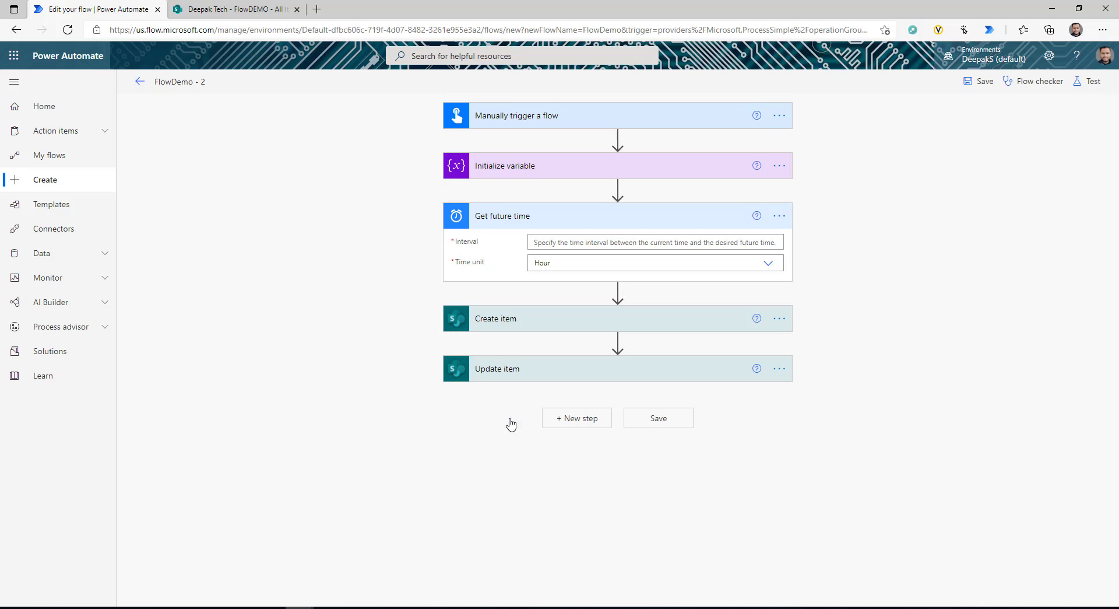
left_click(582, 242)
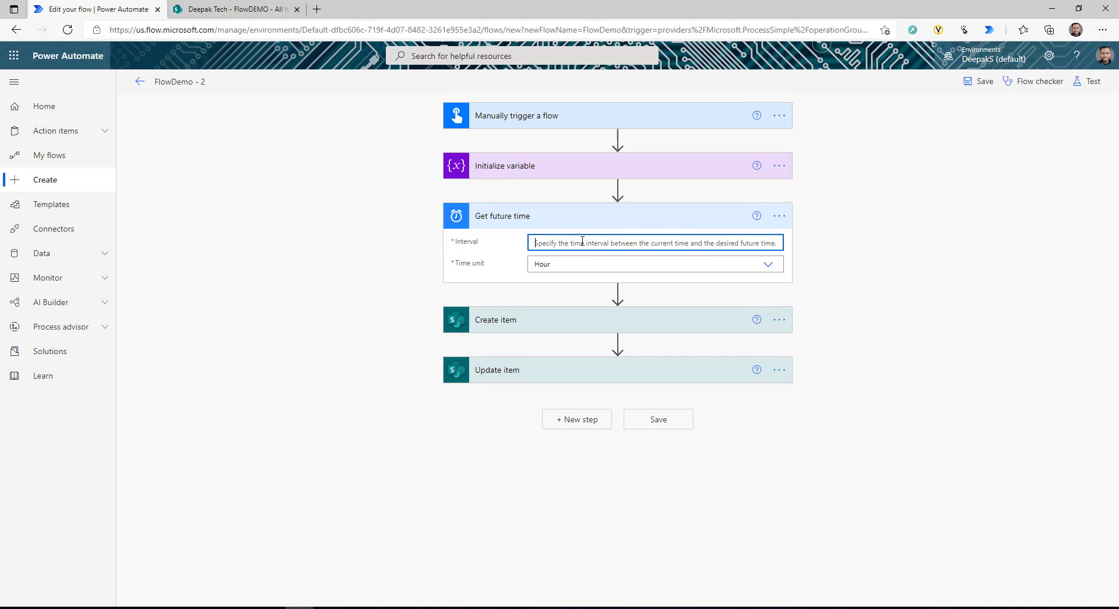
type("4")
left_click(574, 260)
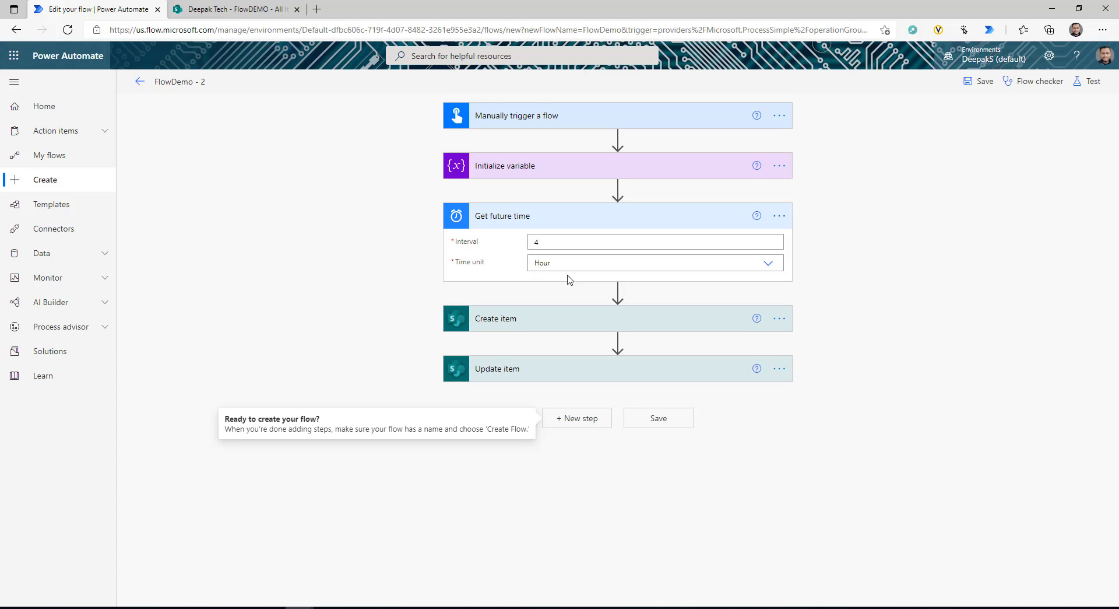
Set the Create item action's Date to the Future time dynamic content and test the flow.
left_click(567, 320)
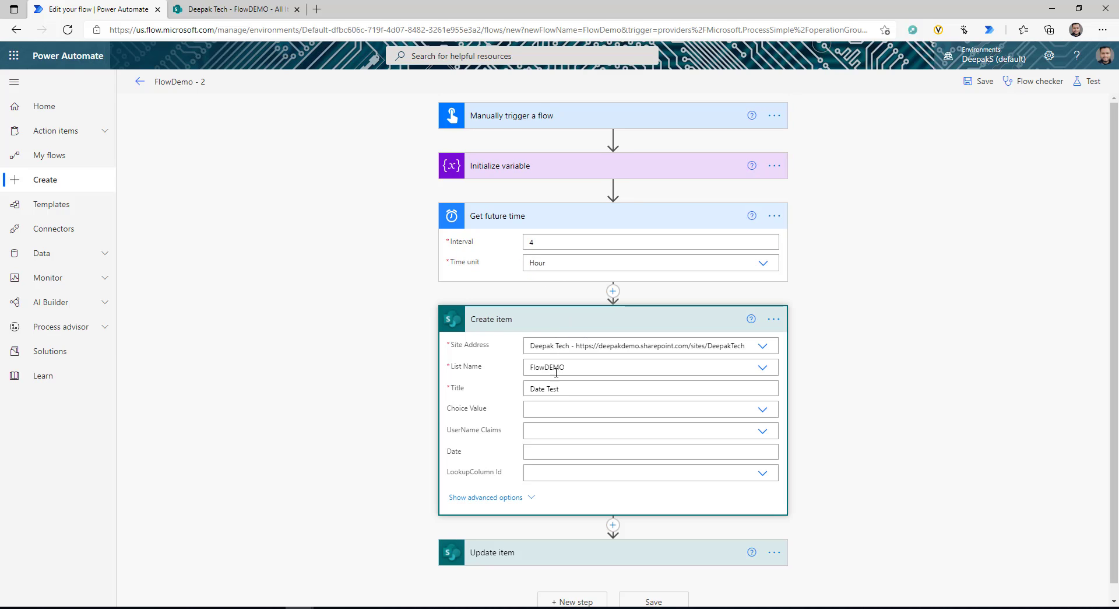
left_click(535, 452)
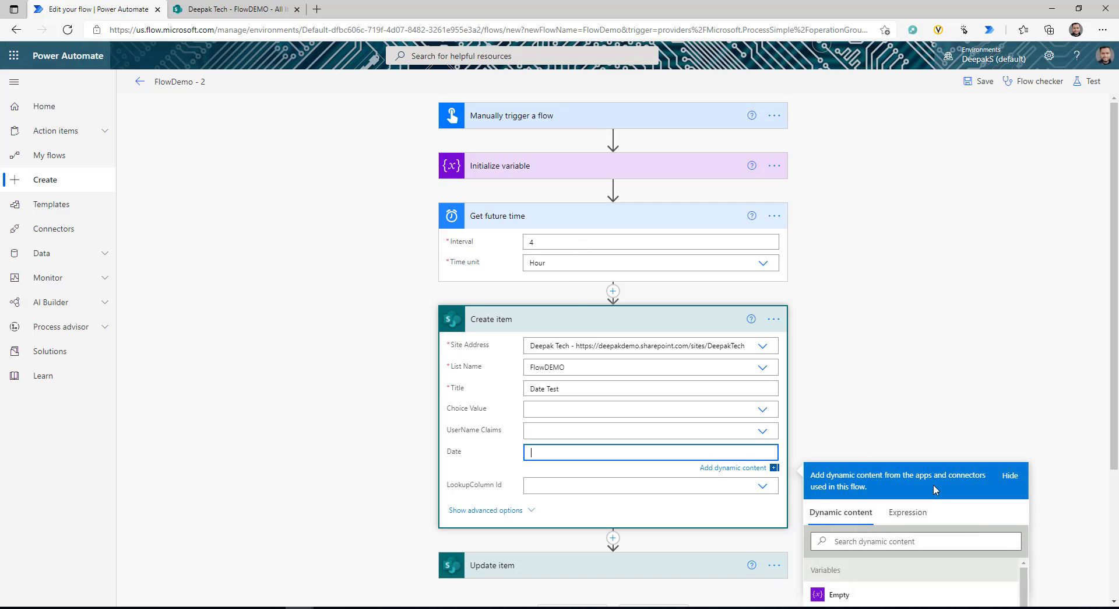
left_click(847, 578)
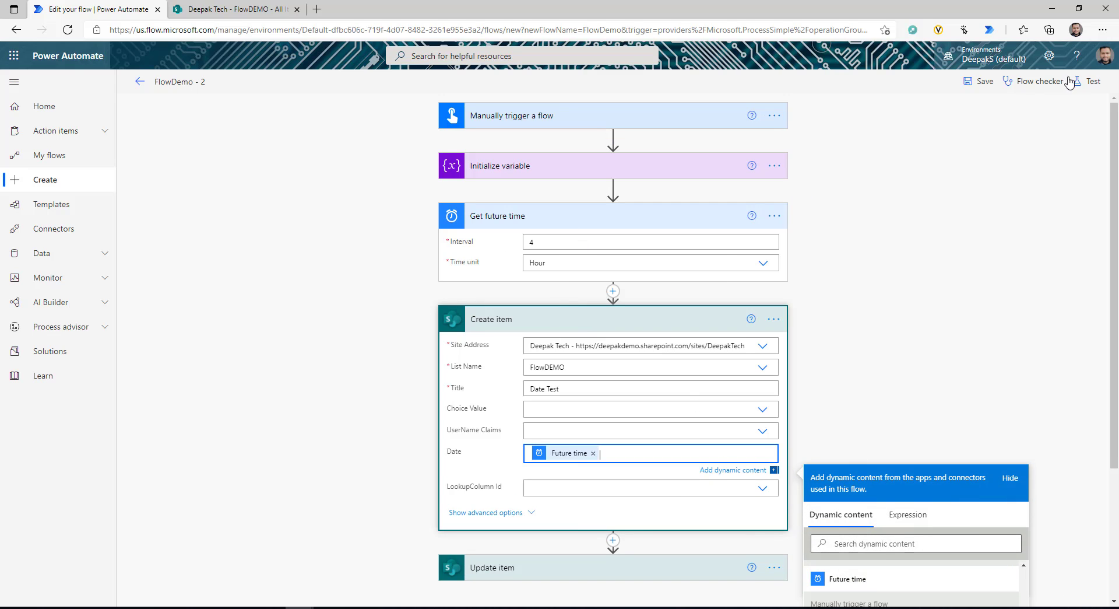
left_click(1088, 81)
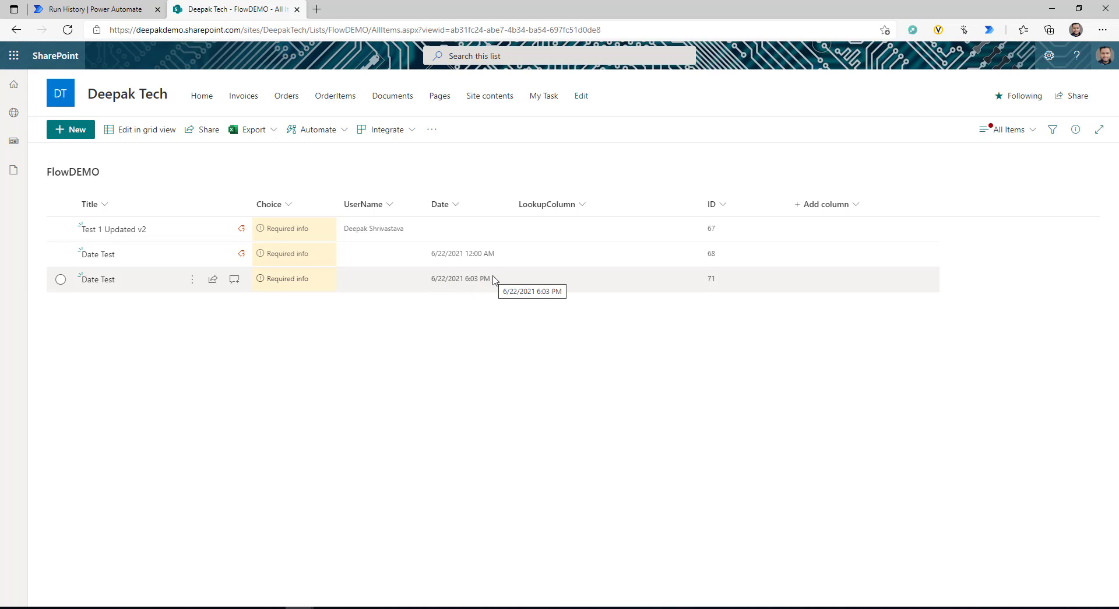
Compare the Get future time output in the flow run with the newest item's Date in the FlowDEMO list, and reopen the flow for editing.
left_click(93, 8)
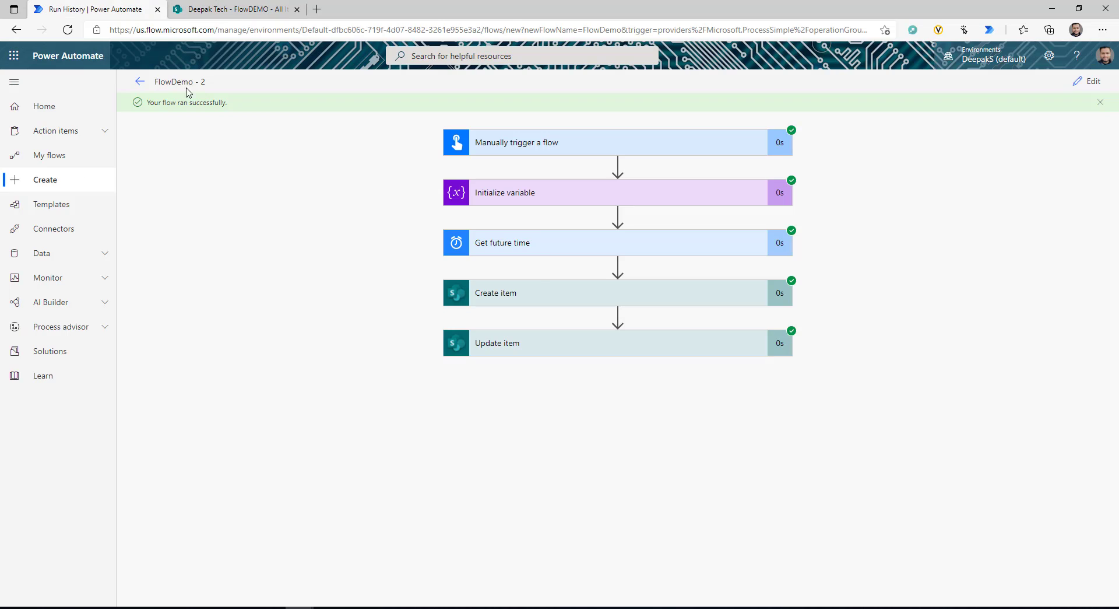
left_click(544, 241)
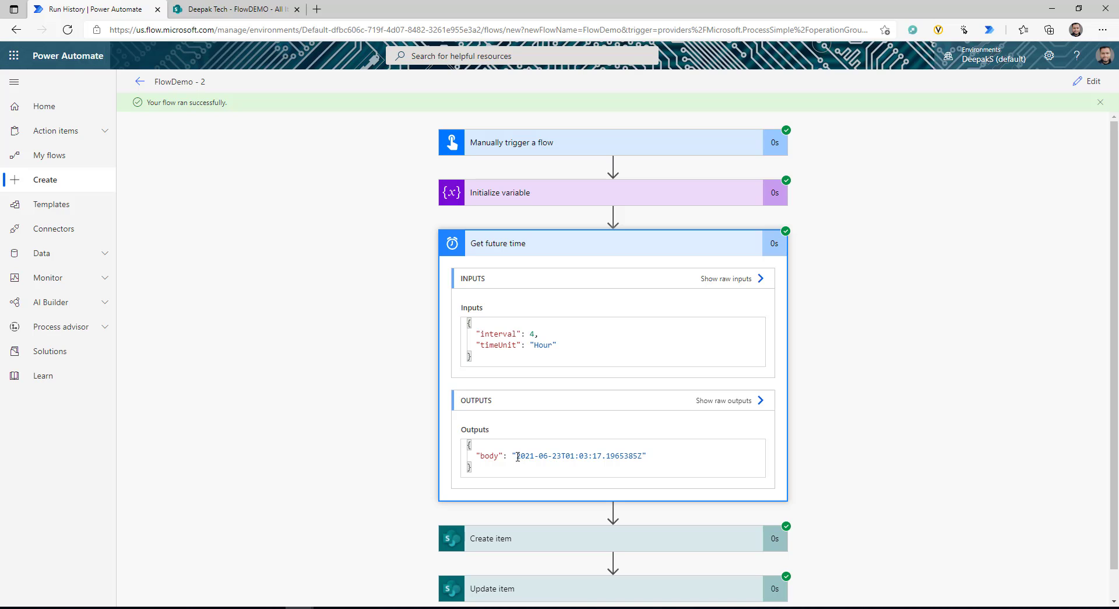
left_click_drag(517, 456, 560, 455)
key("ctrl+Tab")
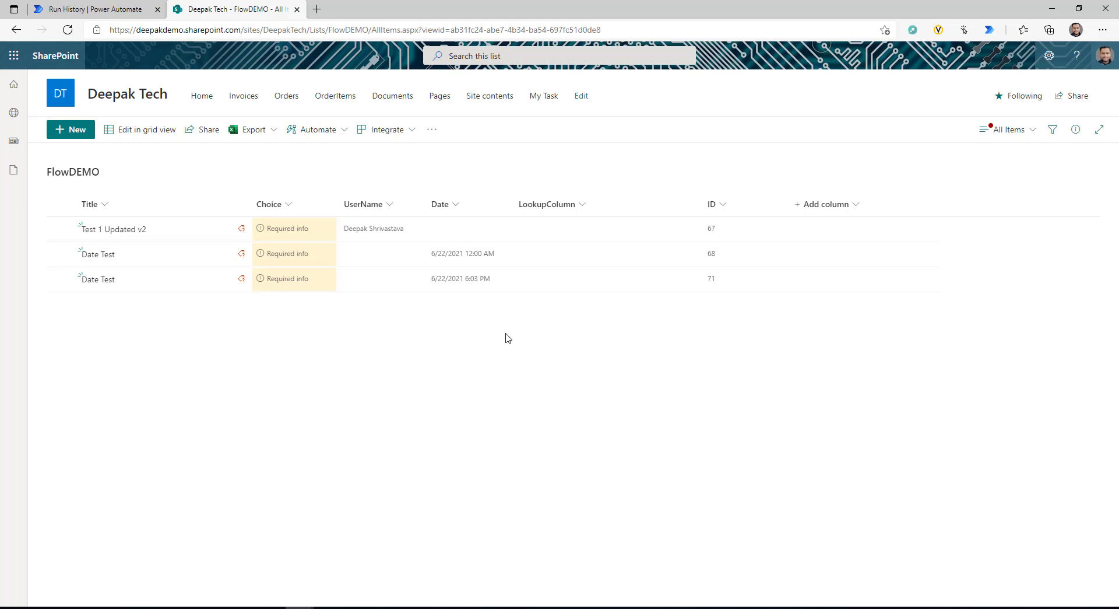
left_click(133, 7)
left_click_drag(517, 455, 643, 455)
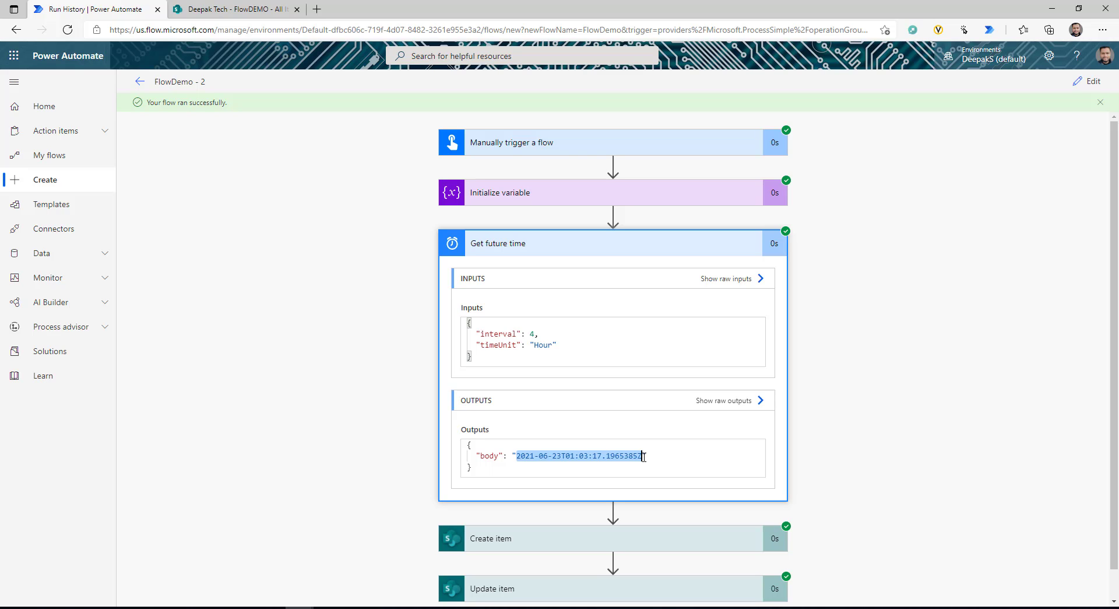
left_click_drag(575, 455, 645, 457)
left_click(1088, 81)
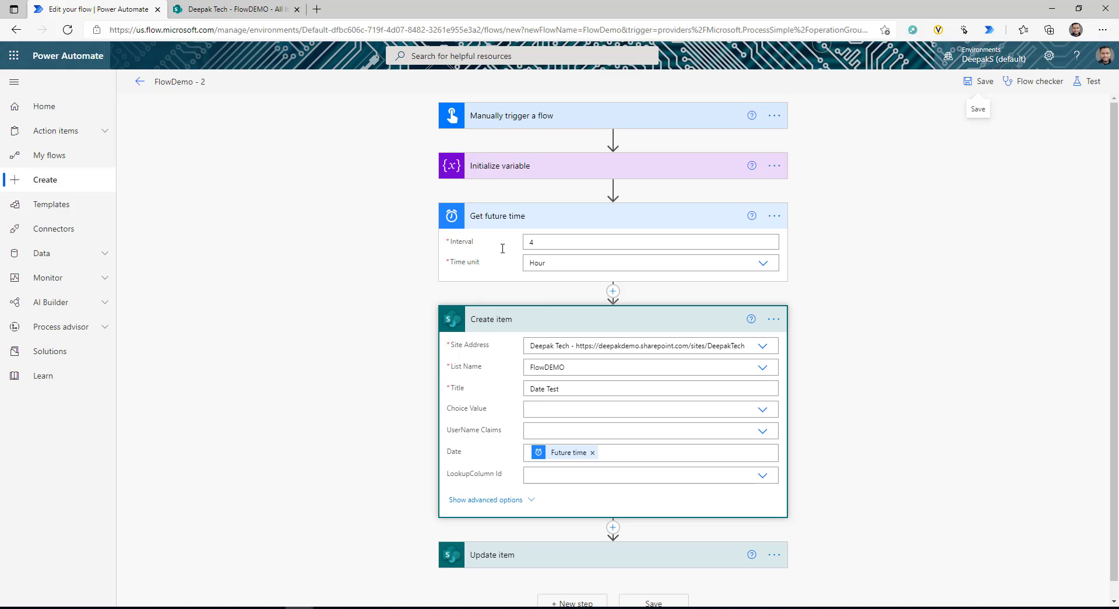
Search the web for PST in a new browser tab and examine the time zone's offset from UTC.
left_click(318, 9)
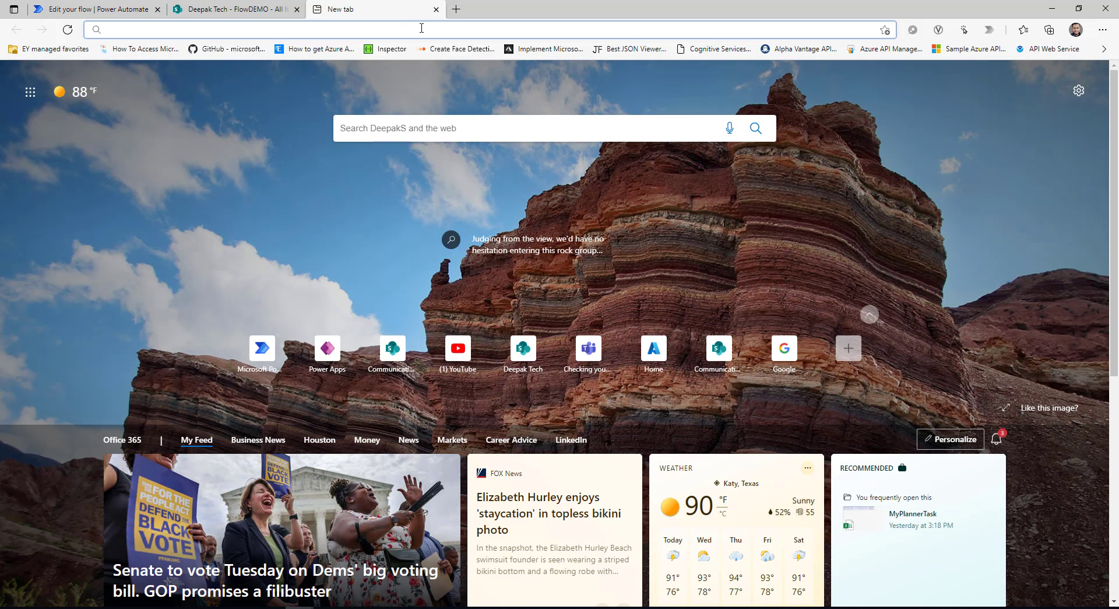
left_click(421, 28)
type("PST")
key("Return")
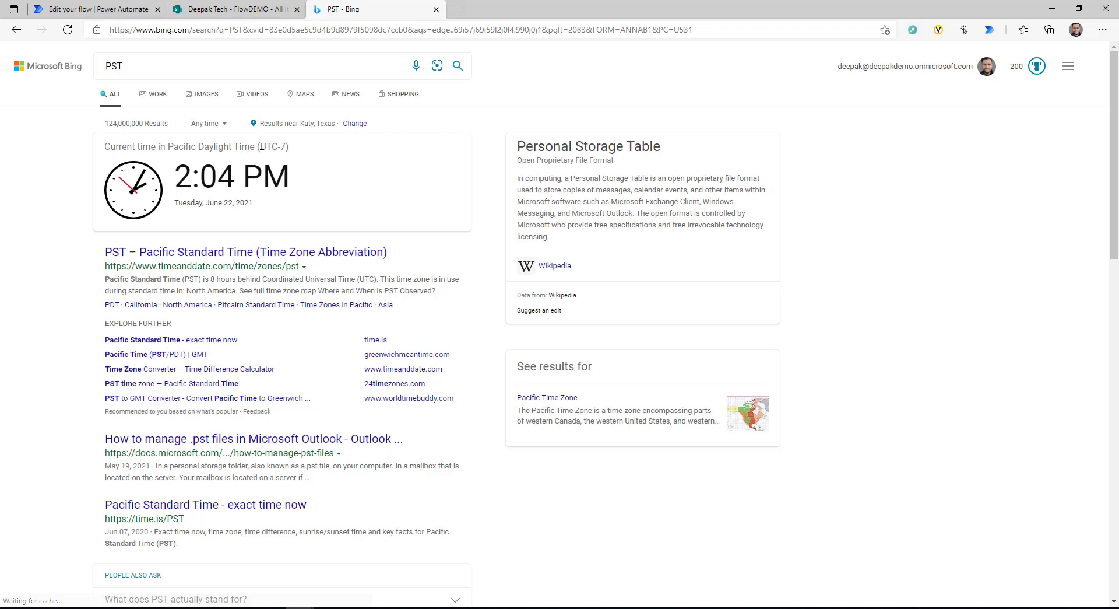
left_click_drag(260, 146, 285, 147)
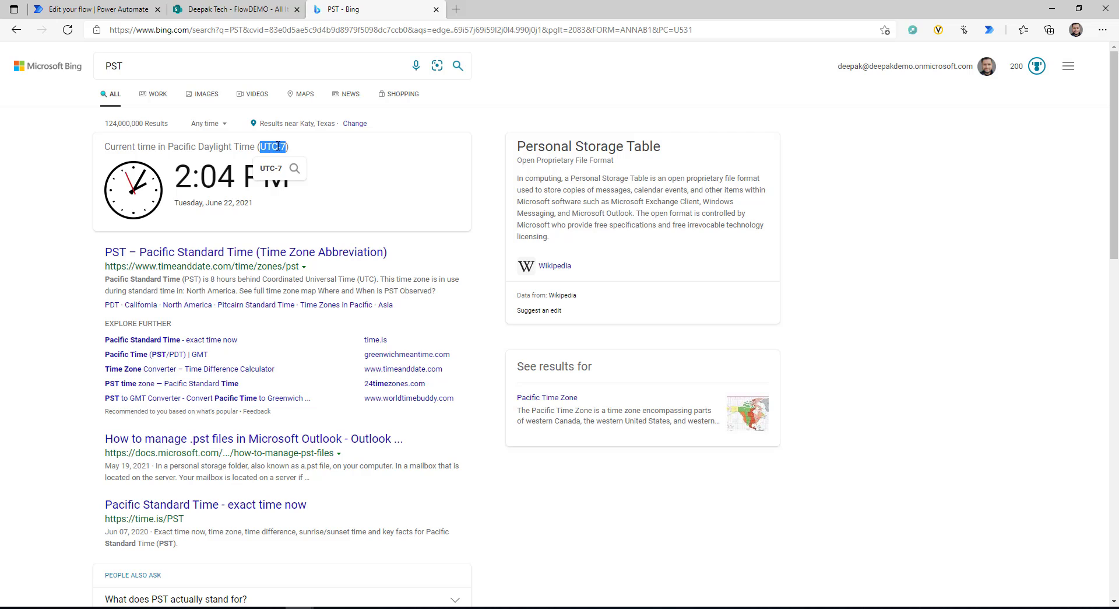
left_click(311, 160)
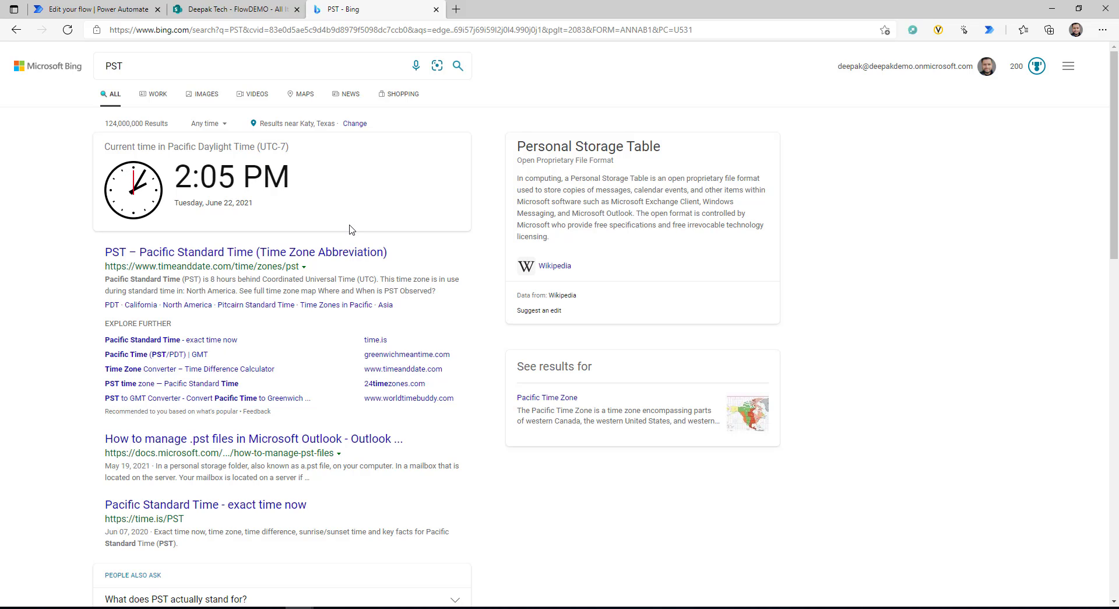
Return to the Power Automate flow editor and insert a Date Time Add to time action below Get future time.
left_click(110, 9)
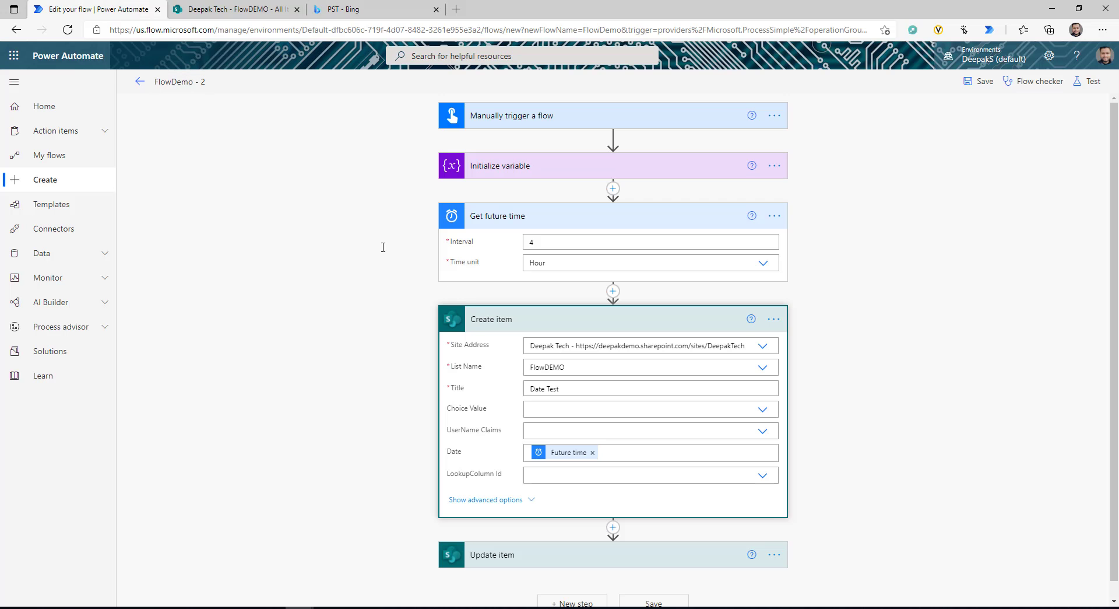
left_click(554, 255)
left_click(612, 303)
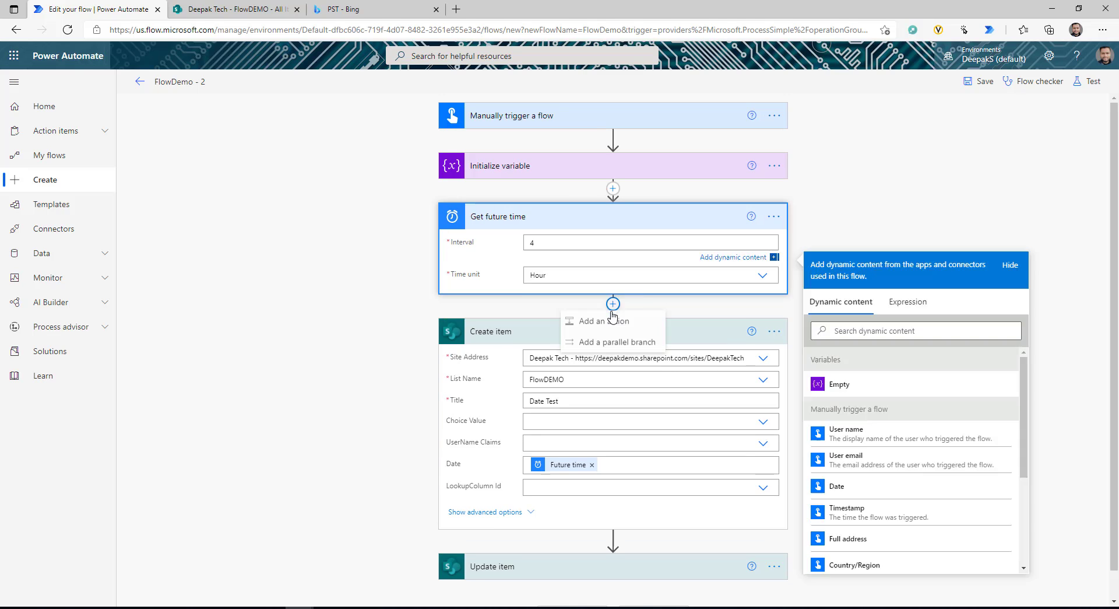
left_click(589, 319)
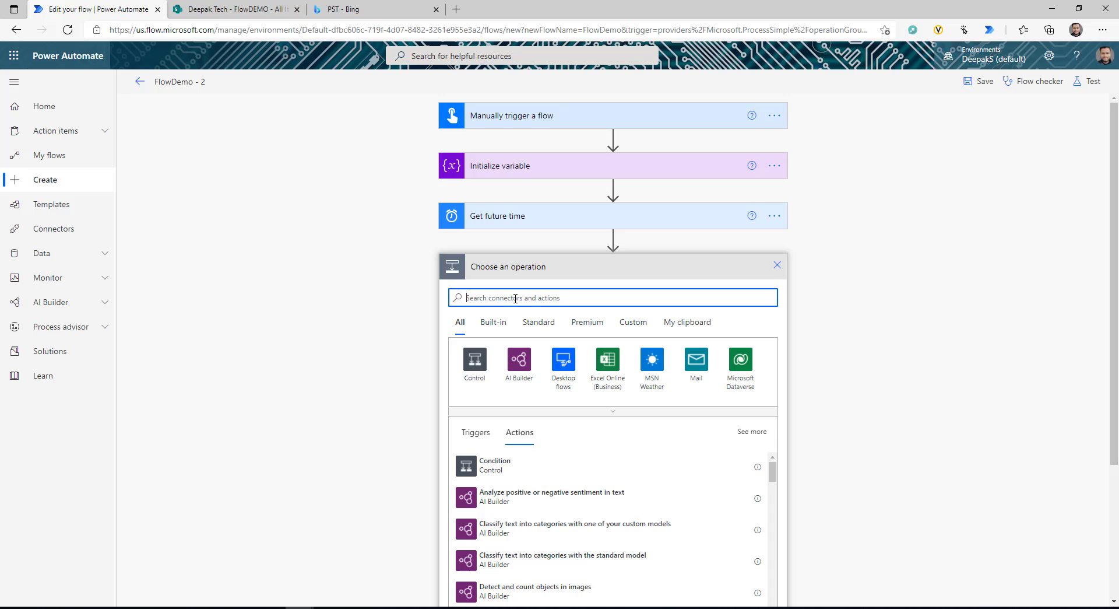
type("date")
scroll(586, 525, "down", 1)
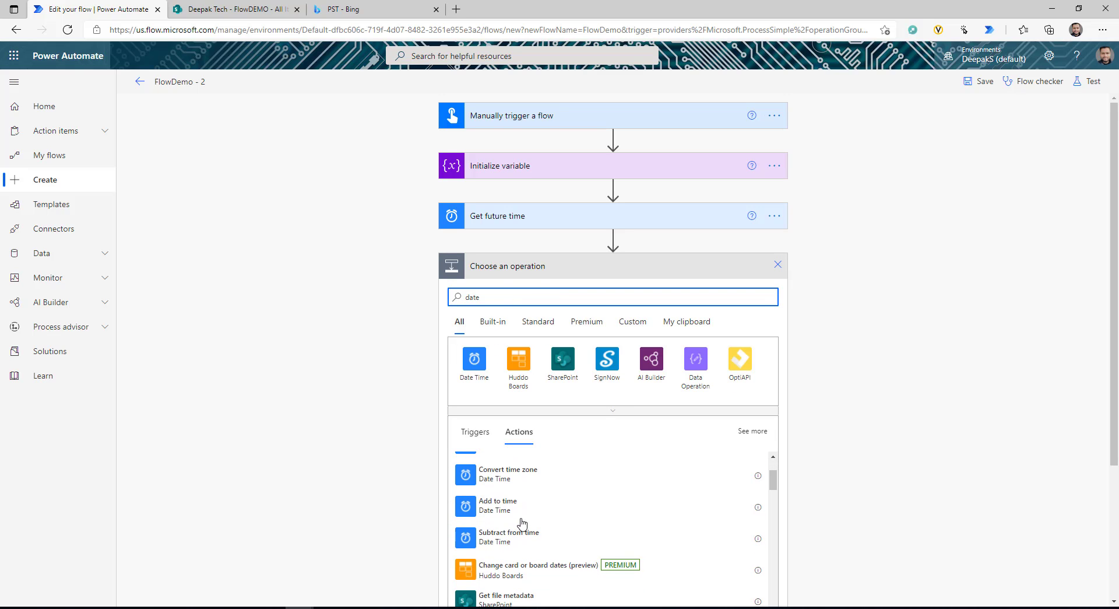
left_click(493, 506)
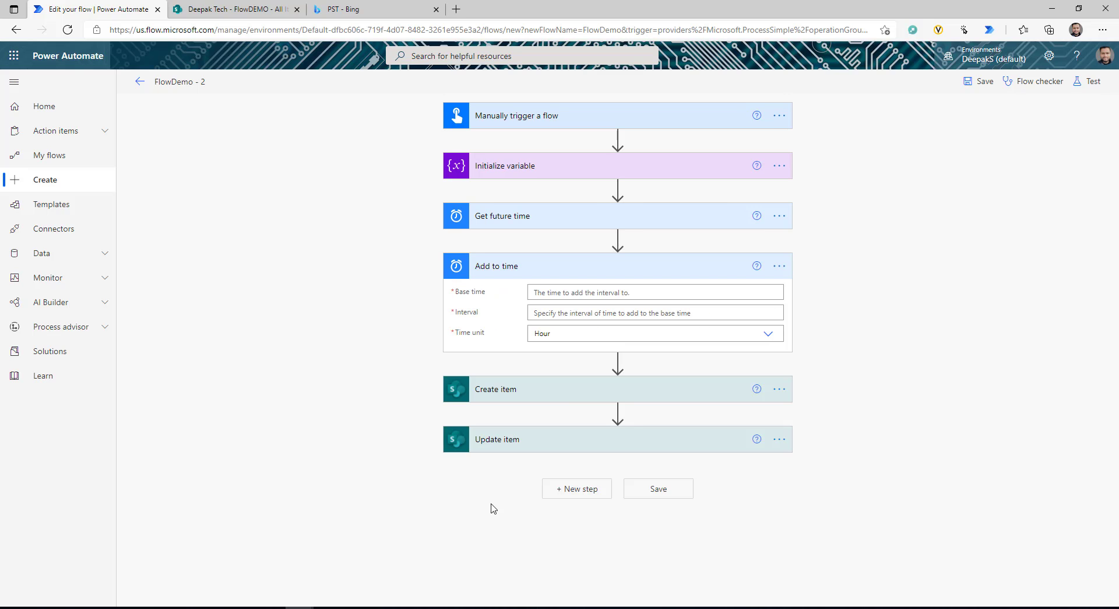
Set the Add to time action's Base time to the Future time dynamic content and its Interval to 7.
left_click(597, 292)
left_click(847, 487)
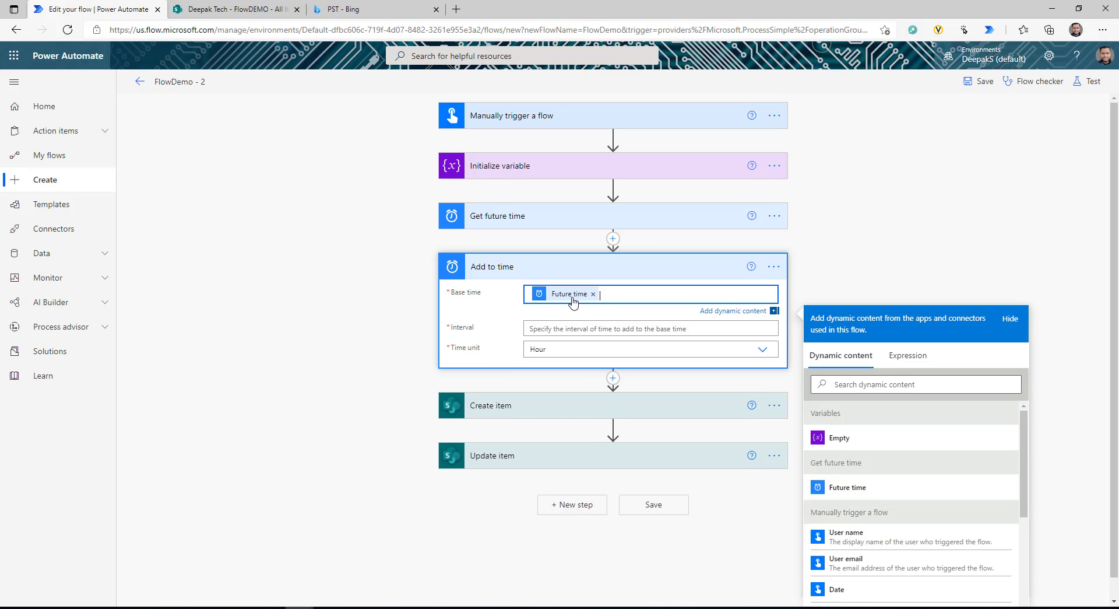
left_click(581, 326)
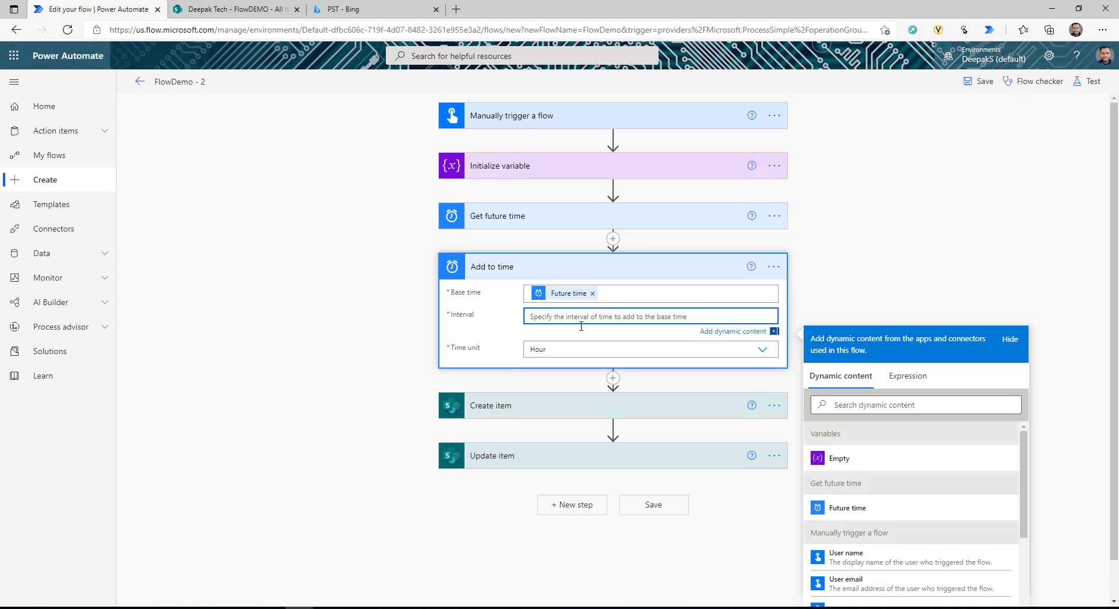
type("7")
left_click(851, 293)
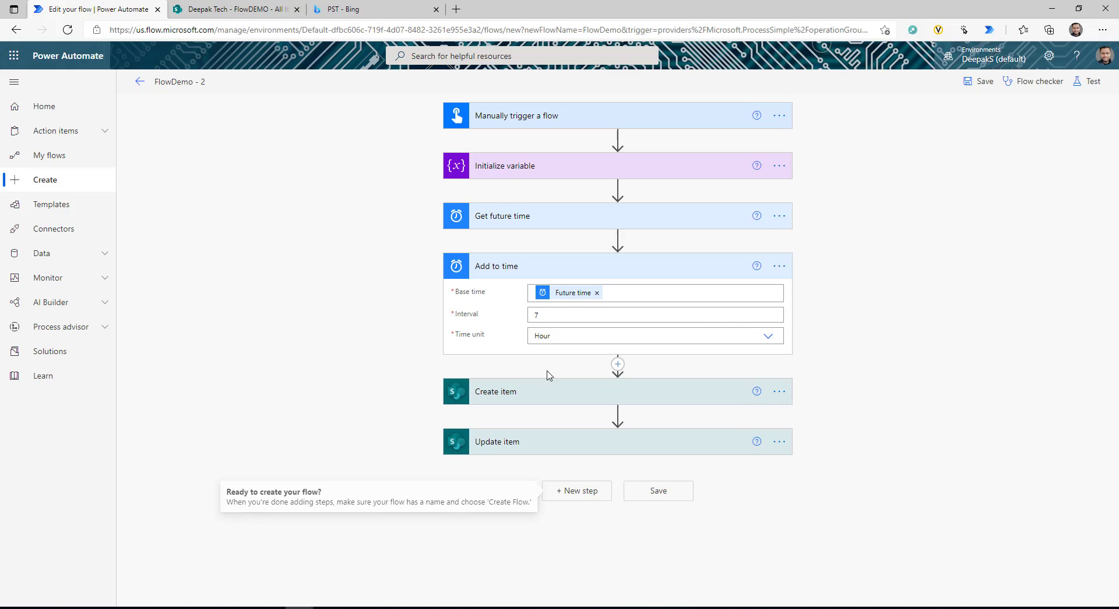
Replace the Create item action's Date with the Calculated time dynamic content from Add to time.
left_click(548, 392)
scroll(583, 431, "down", 2)
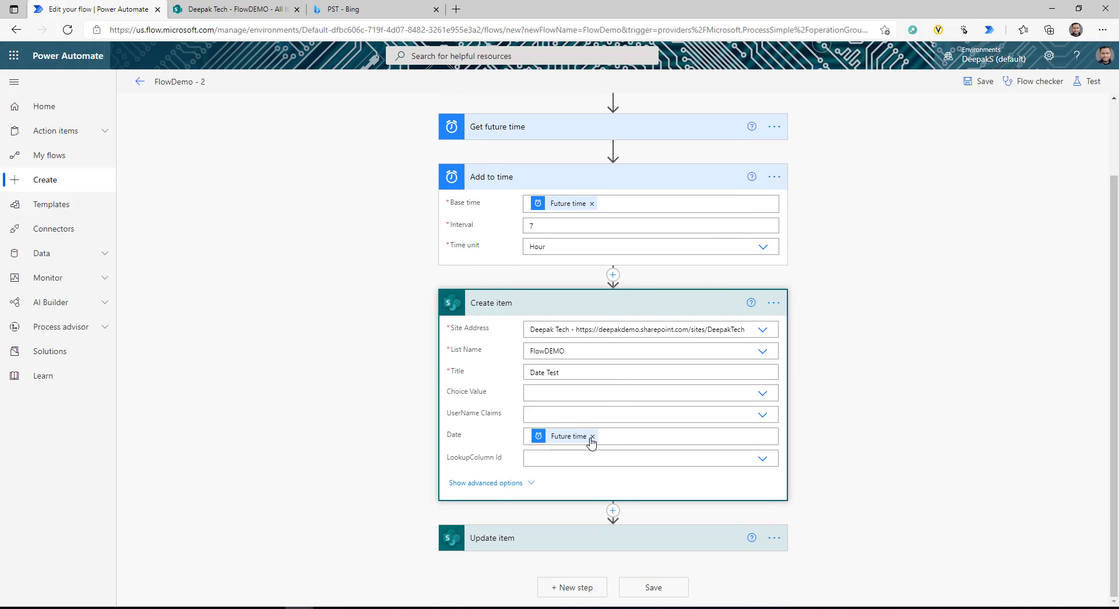
left_click(594, 440)
left_click(594, 437)
scroll(852, 577, "down", 3)
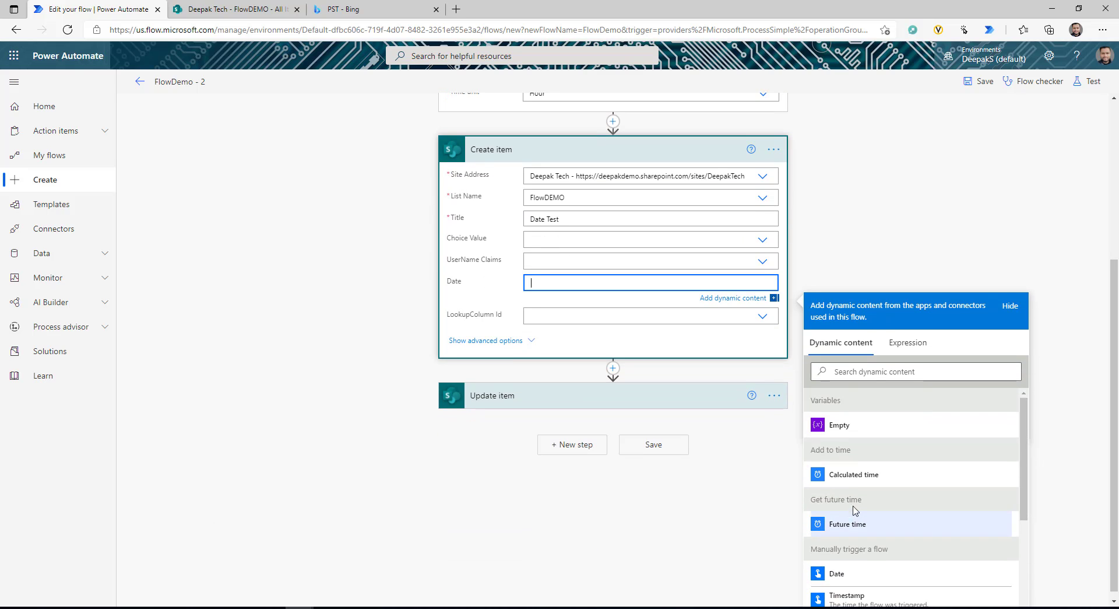
left_click(856, 479)
scroll(549, 300, "up", 4)
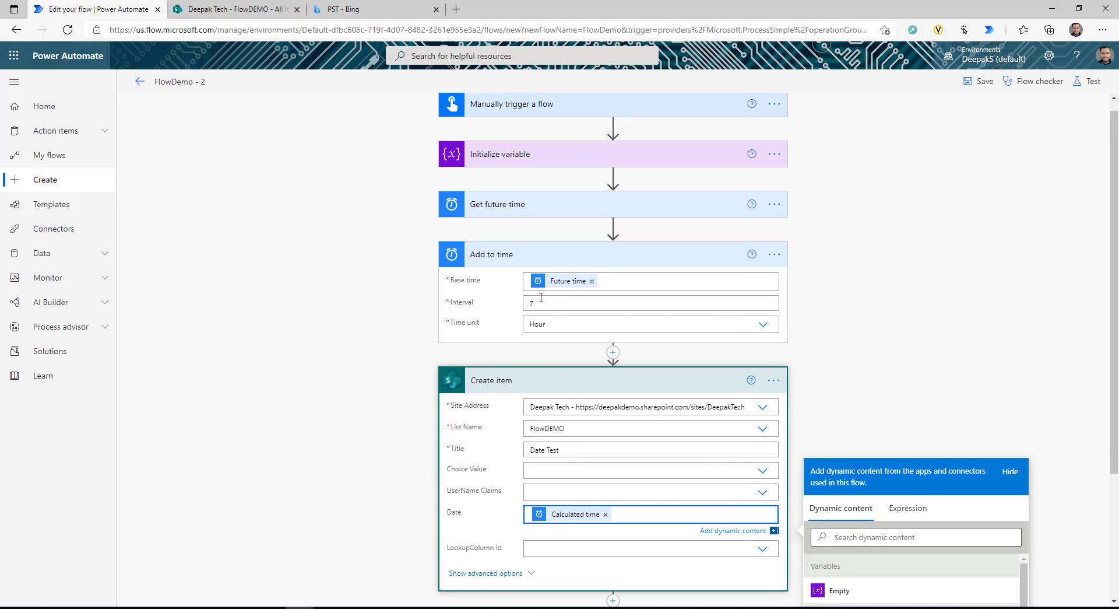
Save and test the flow with the Calculated time date, and examine the new Date Test item's Date in the FlowDEMO list.
left_click(1088, 81)
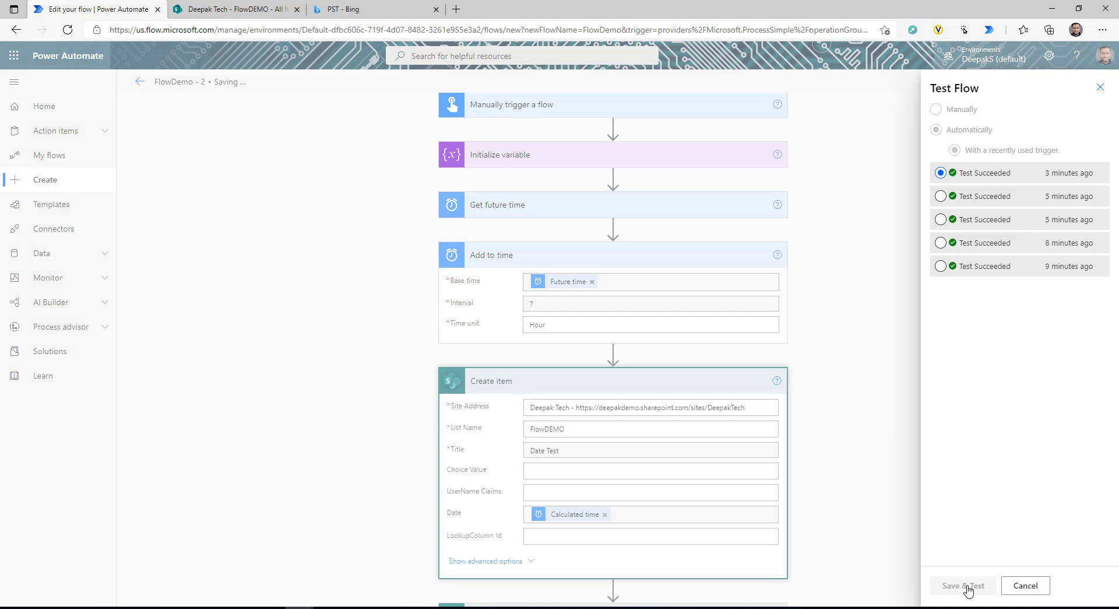
left_click(965, 588)
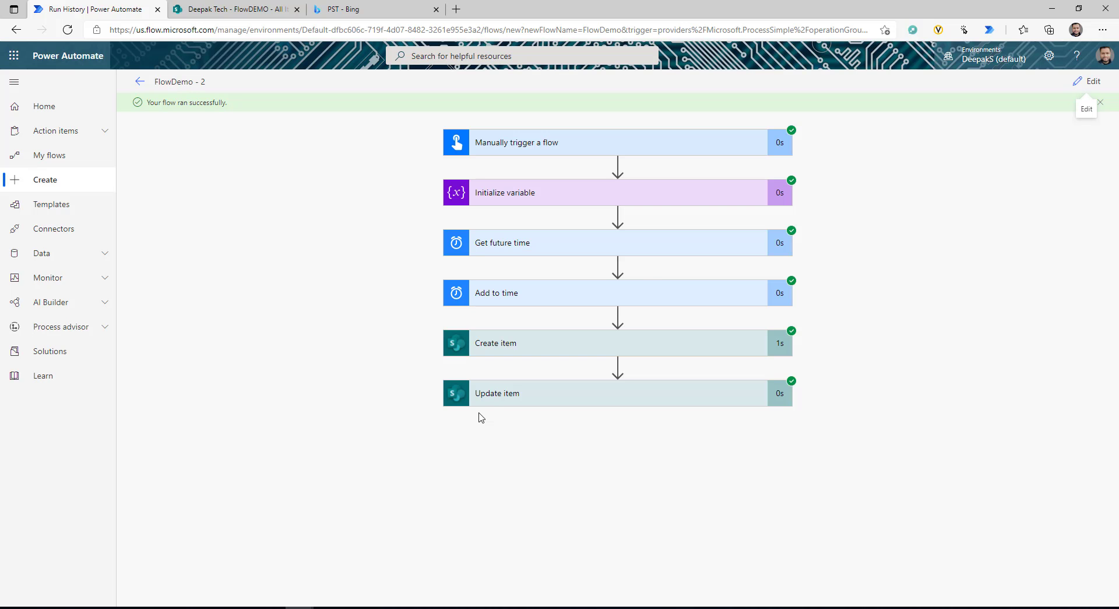
left_click(233, 8)
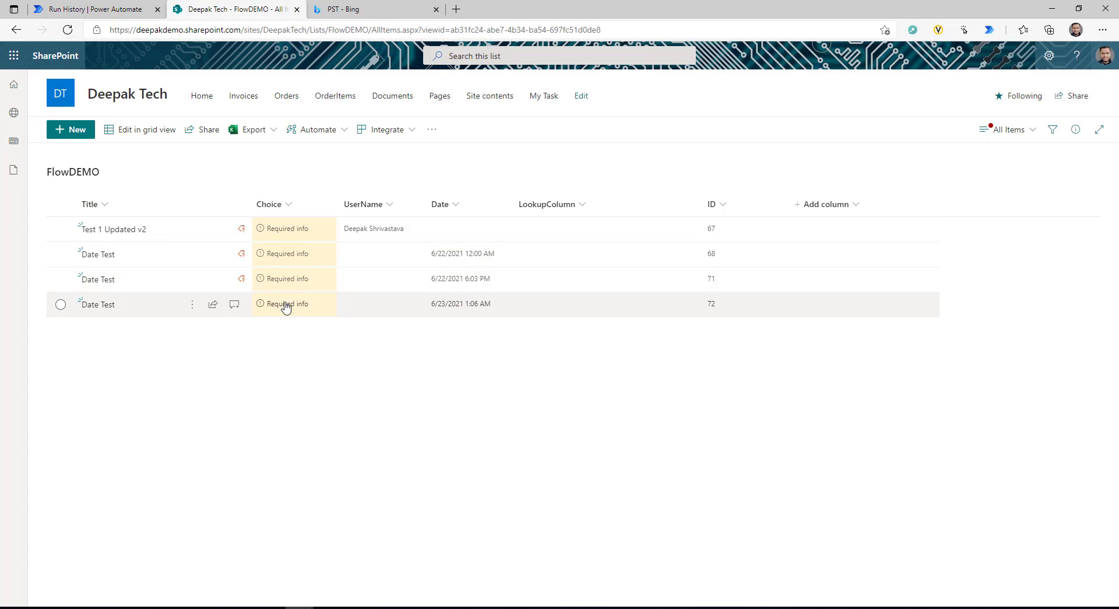
left_click(60, 306)
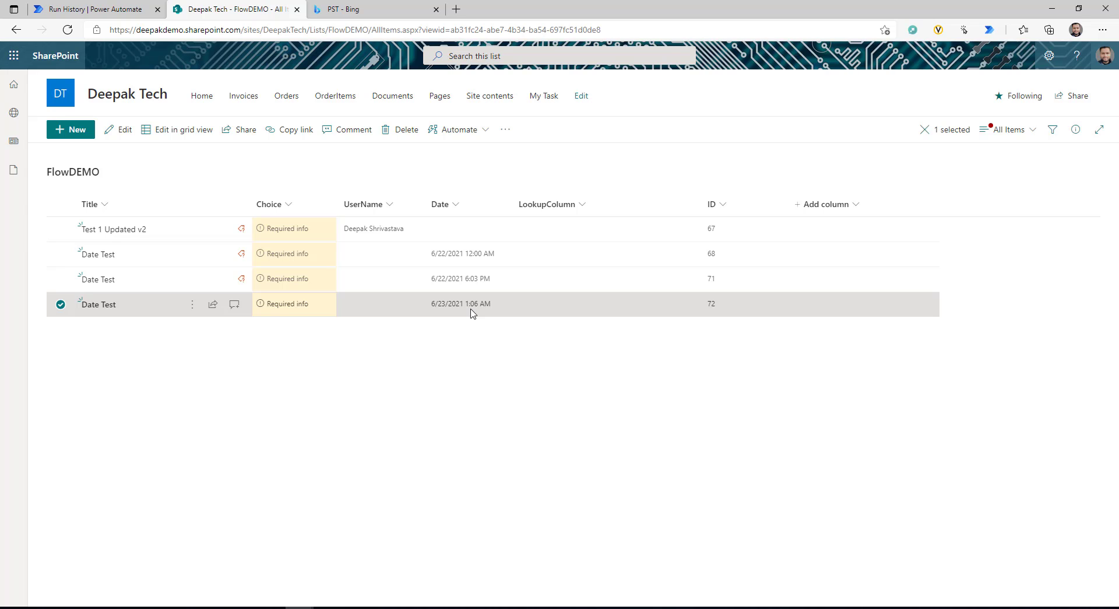
left_click(90, 9)
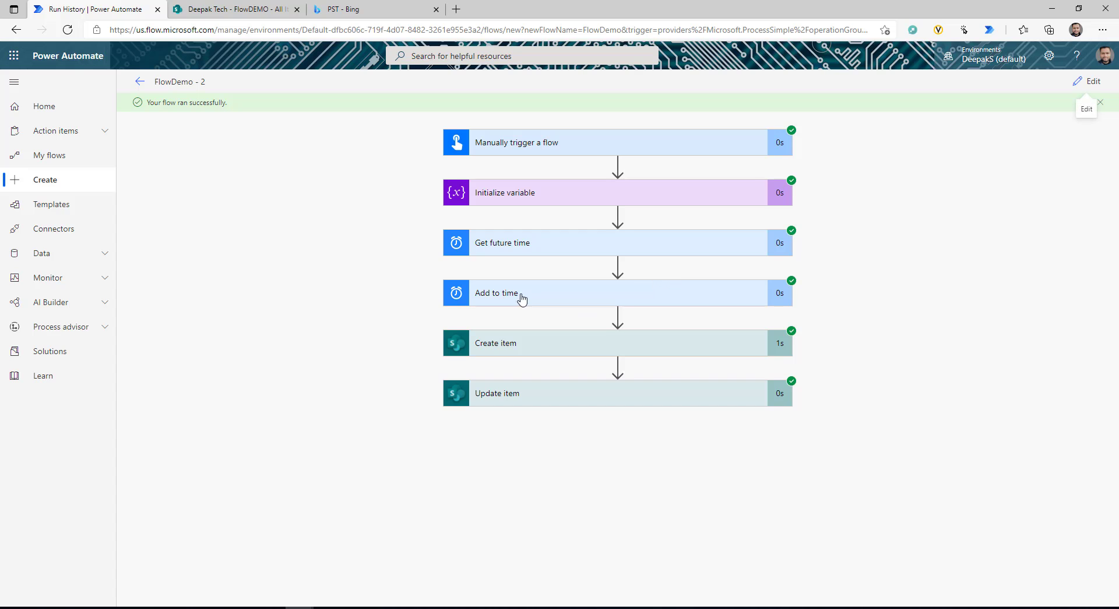
key("ctrl+Tab")
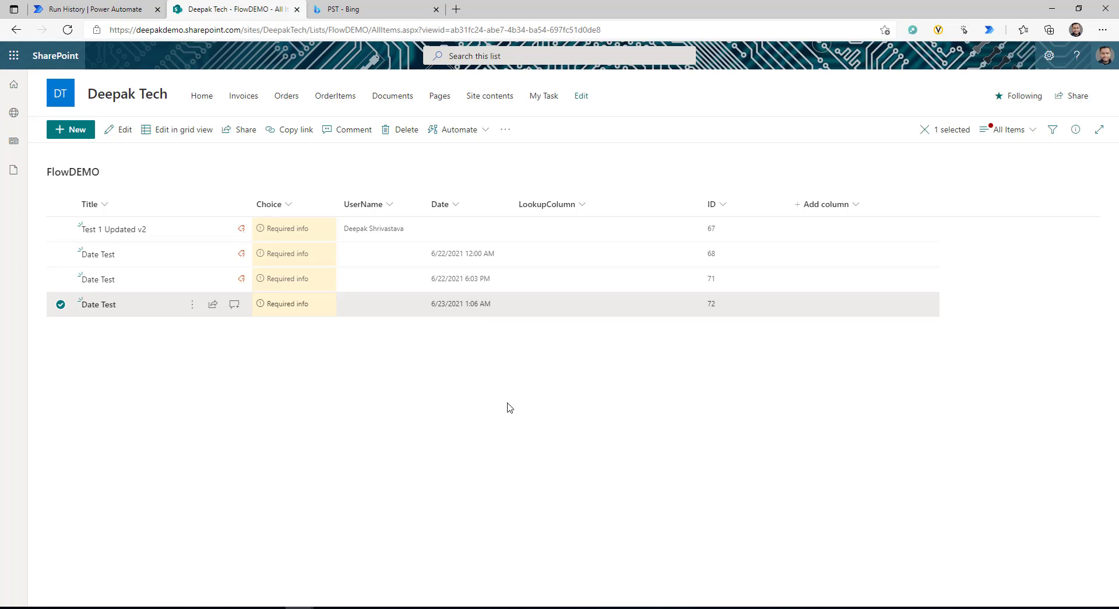
left_click(60, 255)
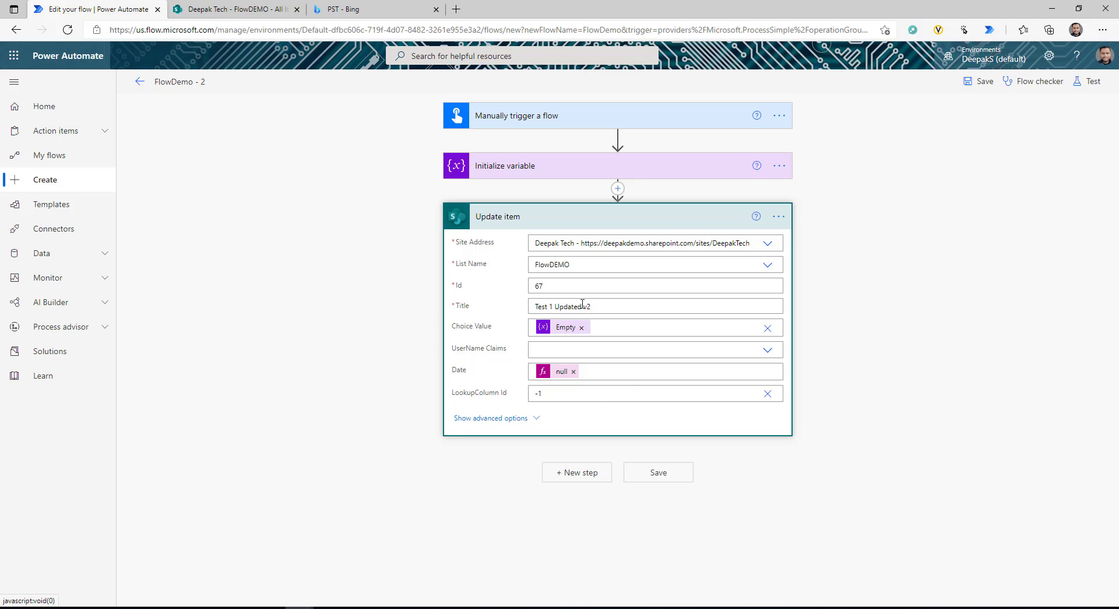
Check the choices available for UserName Claims in the Update item action, leaving the field empty.
left_click(583, 349)
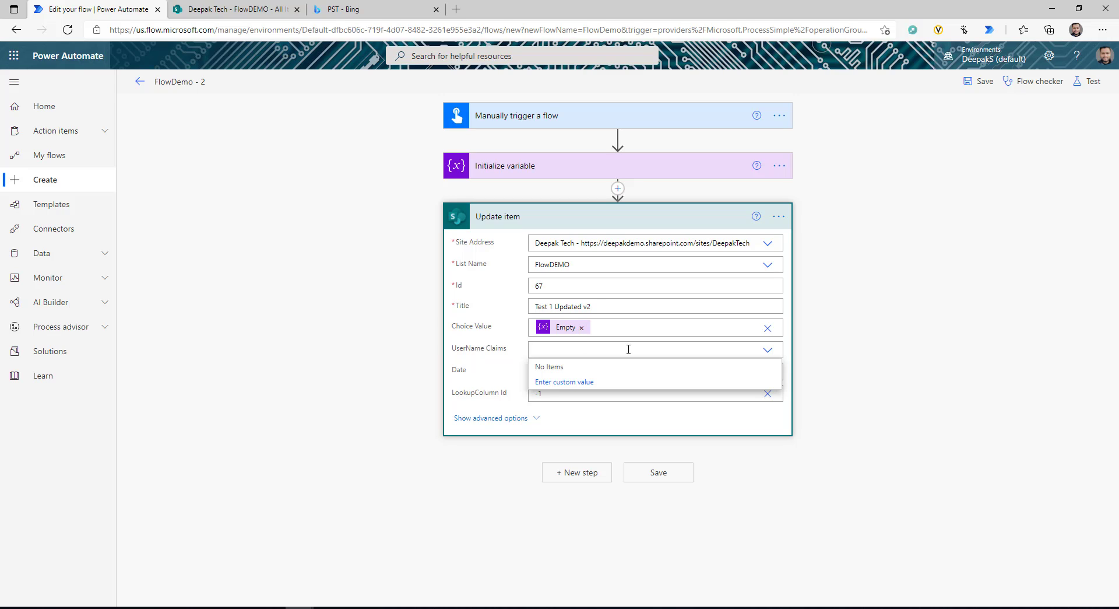
left_click(898, 375)
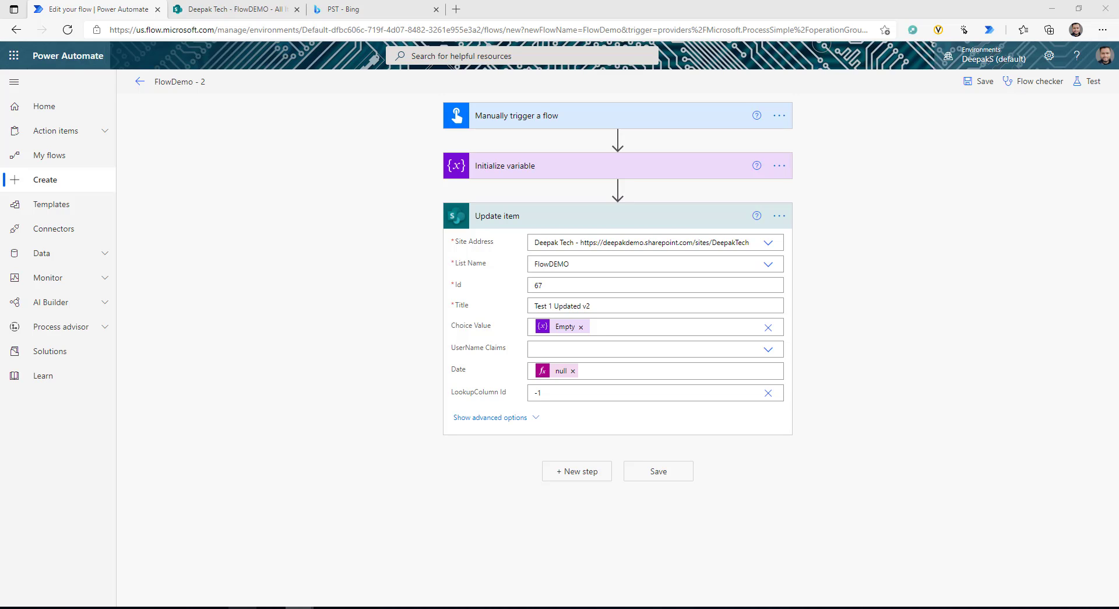
left_click(455, 349)
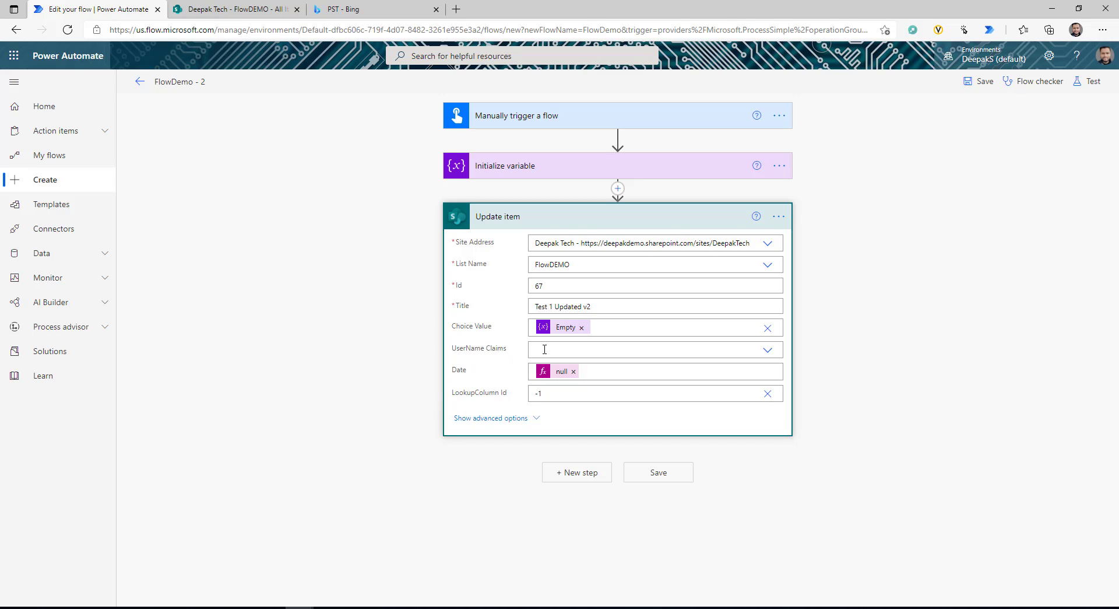
left_click(544, 350)
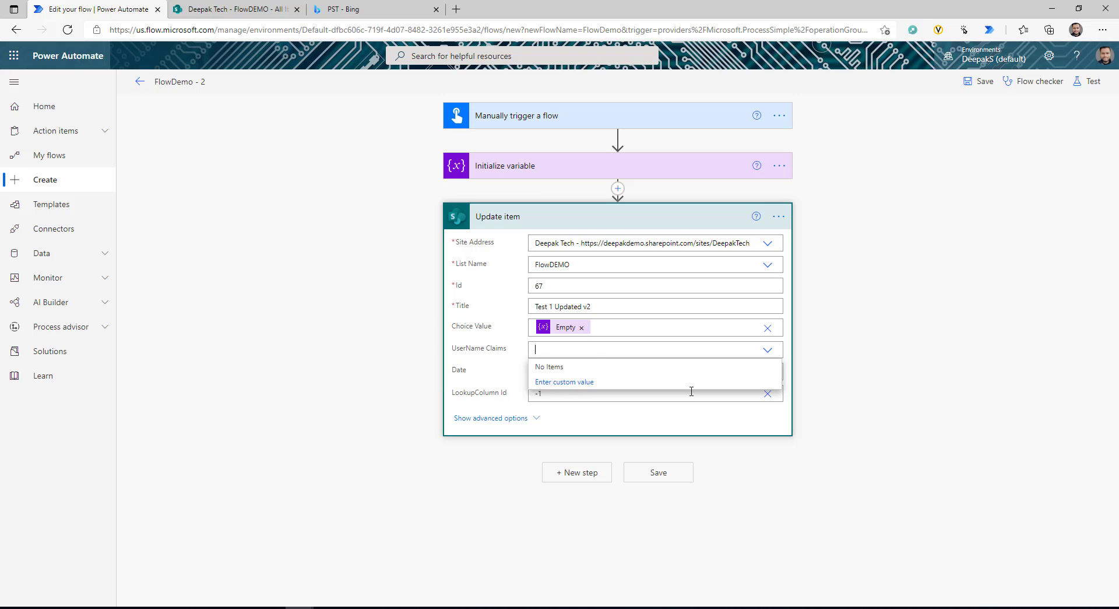
left_click(887, 432)
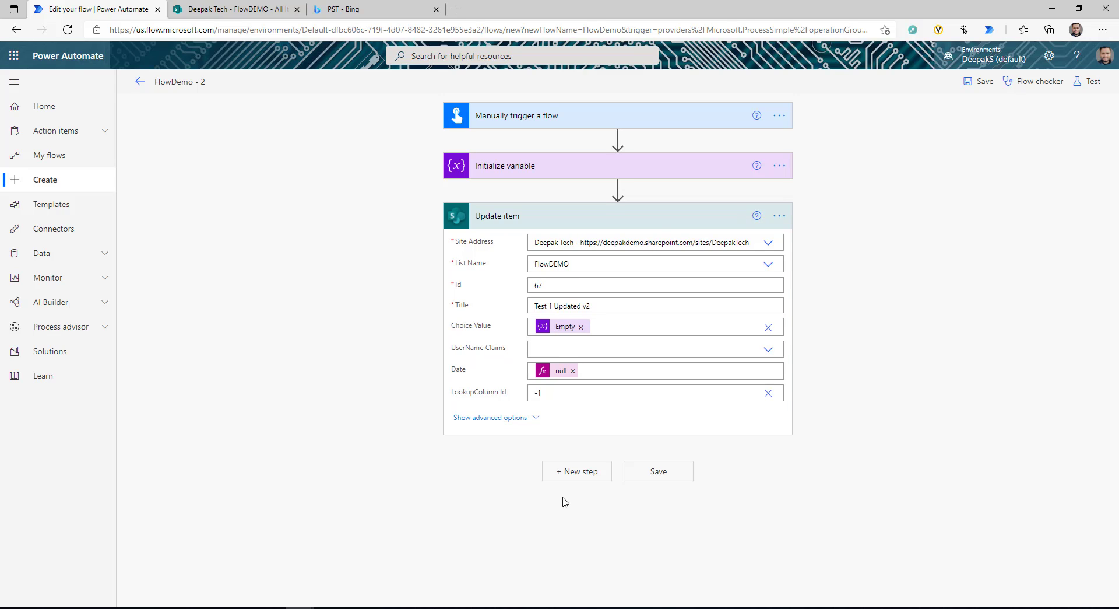
Add a Send an HTTP request to SharePoint action below Update item.
left_click(601, 475)
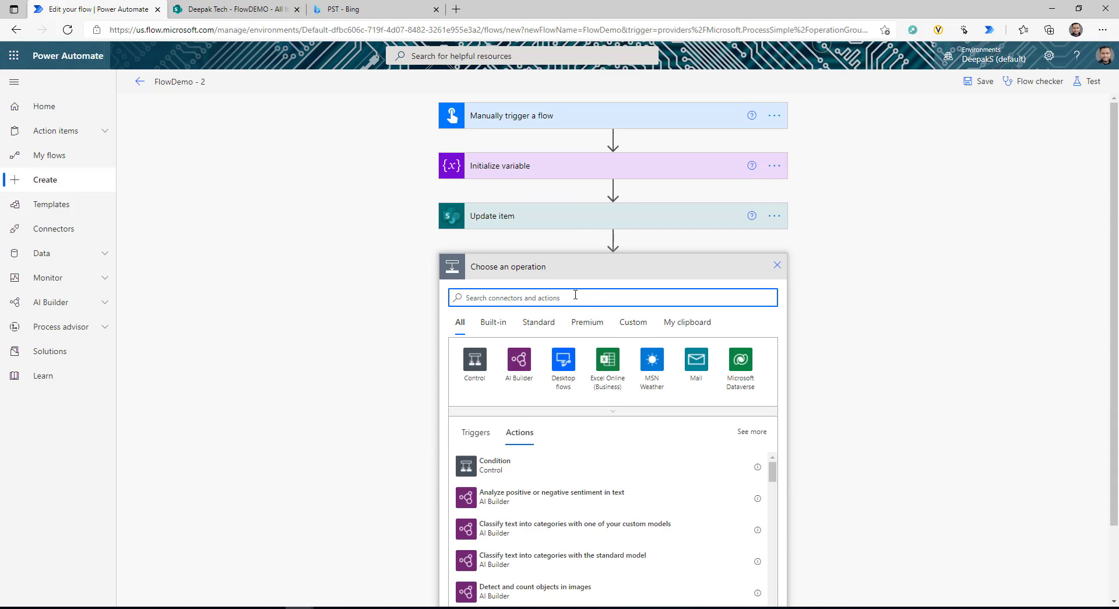
type("share")
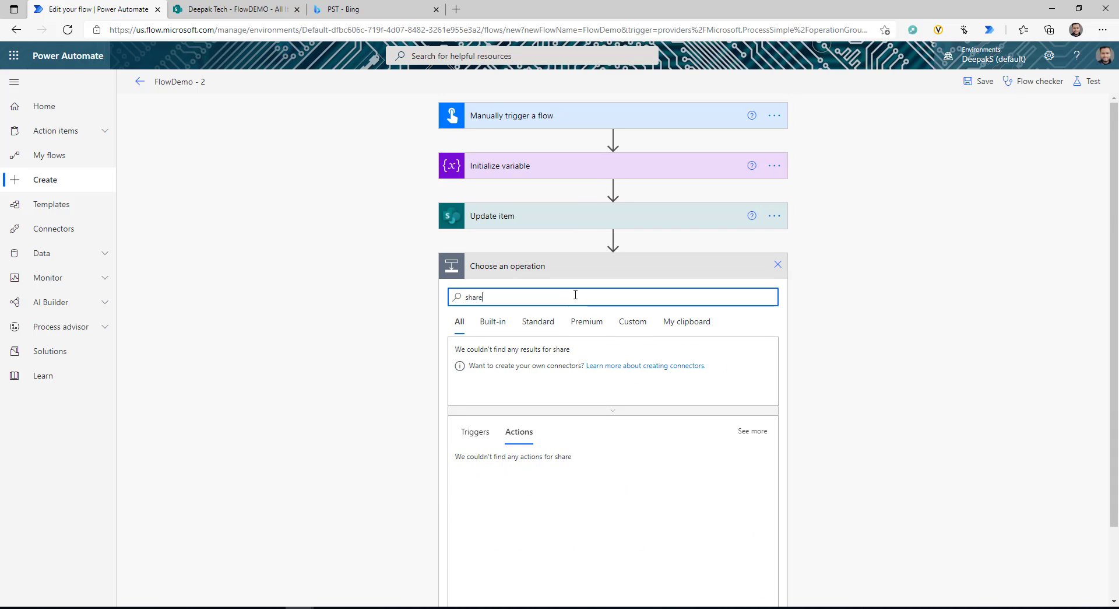
left_click(583, 363)
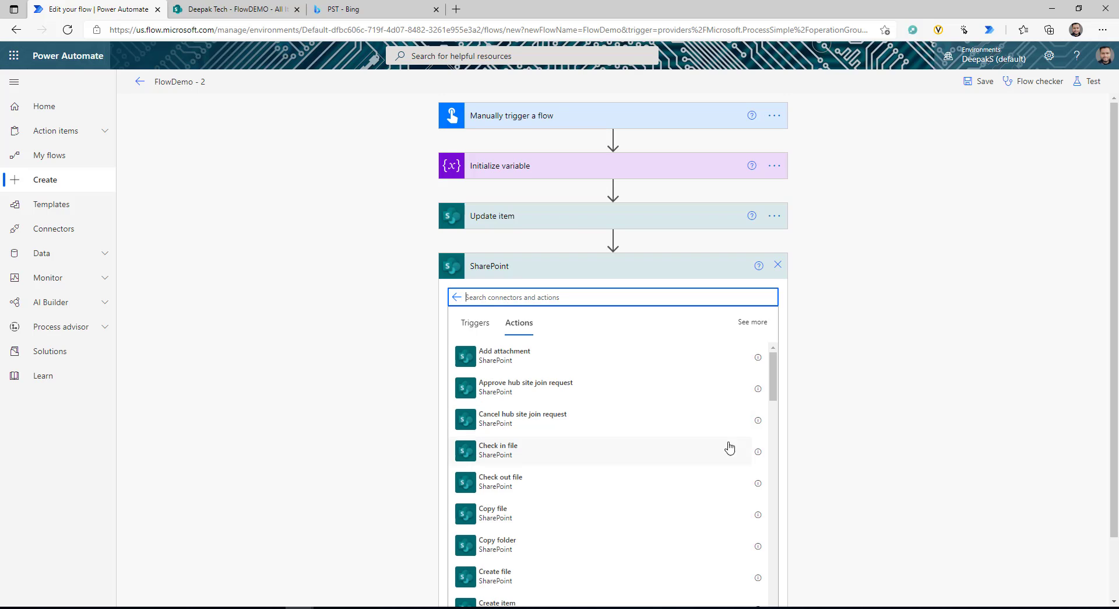
scroll(583, 408, "down", 1)
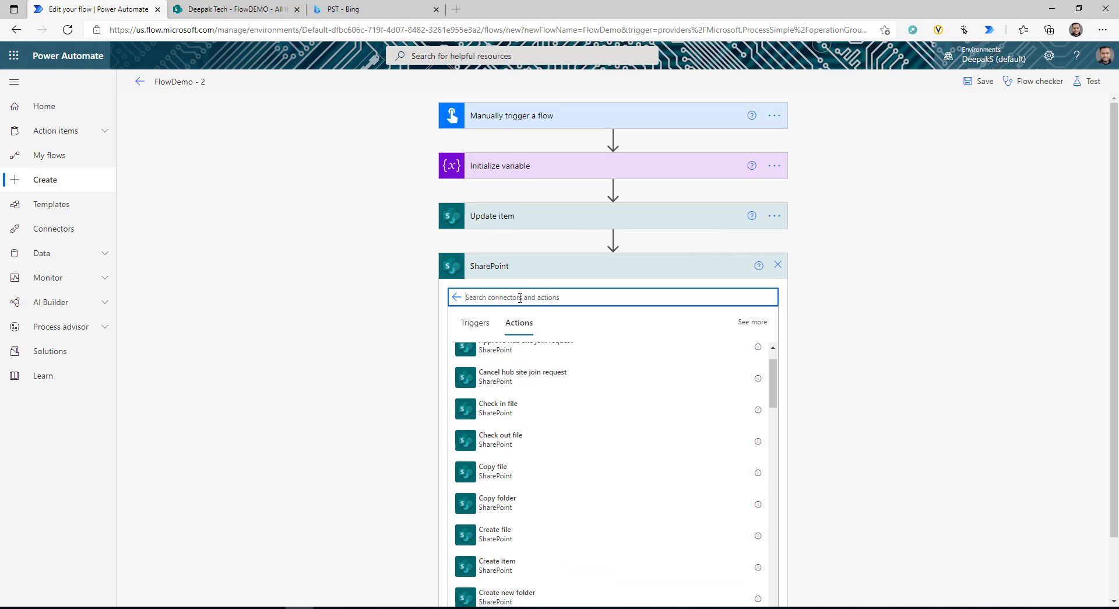
type("http")
left_click(536, 353)
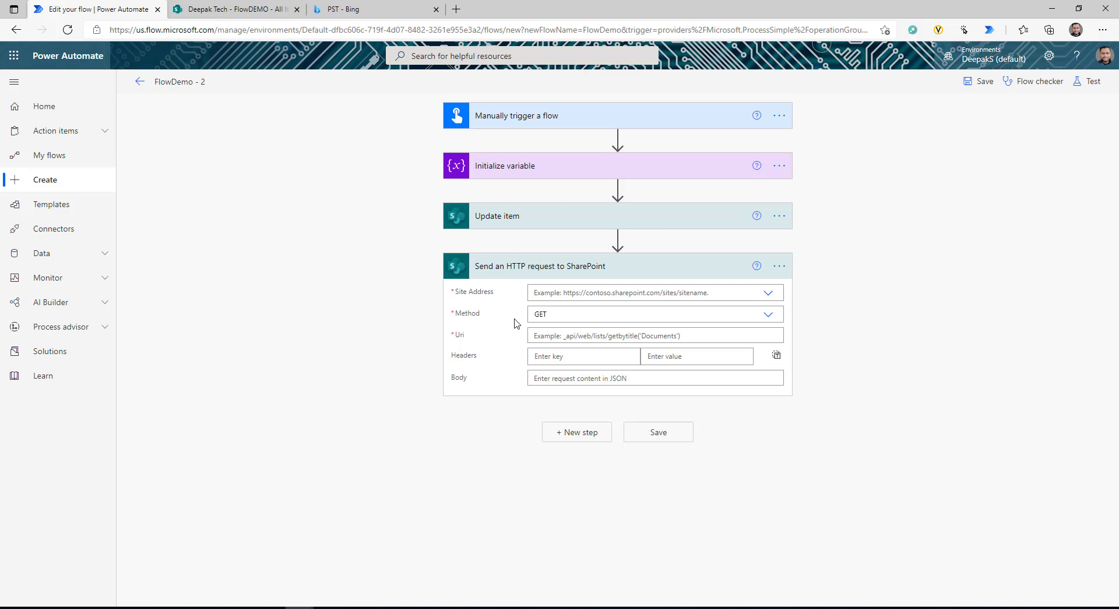
Set the HTTP request's Site Address to the Deepak Tech site and its Method to POST.
left_click(769, 295)
left_click(742, 326)
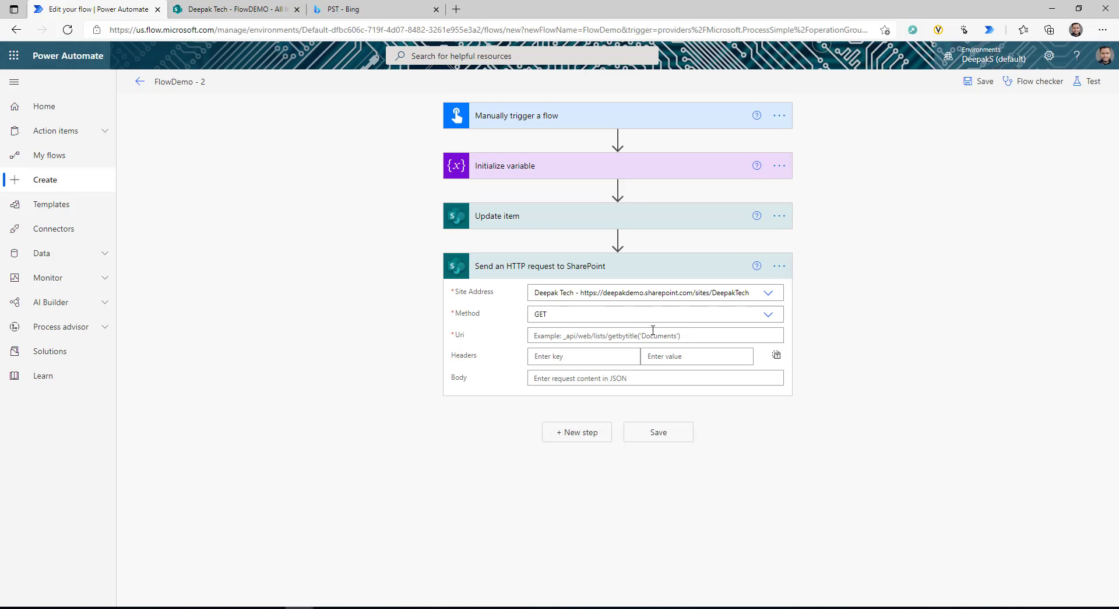
left_click(768, 314)
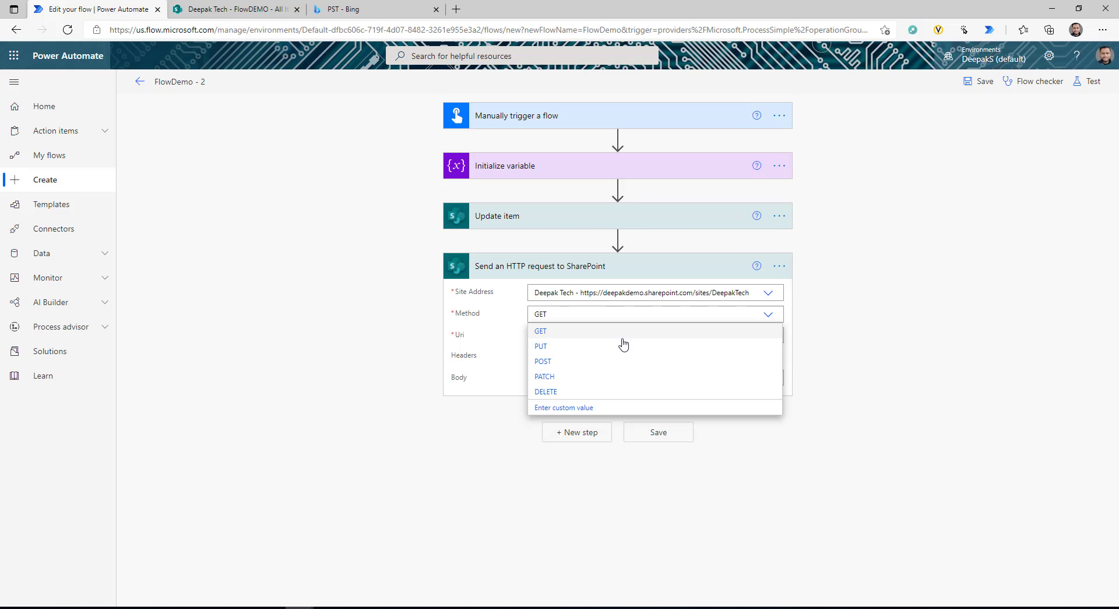
left_click(569, 362)
Set the HTTP request's Uri to _api/web/lists/getbytitle('FlowDEMO')/Items(ID), using the Update item ID dynamic content inside the parentheses.
left_click(698, 338)
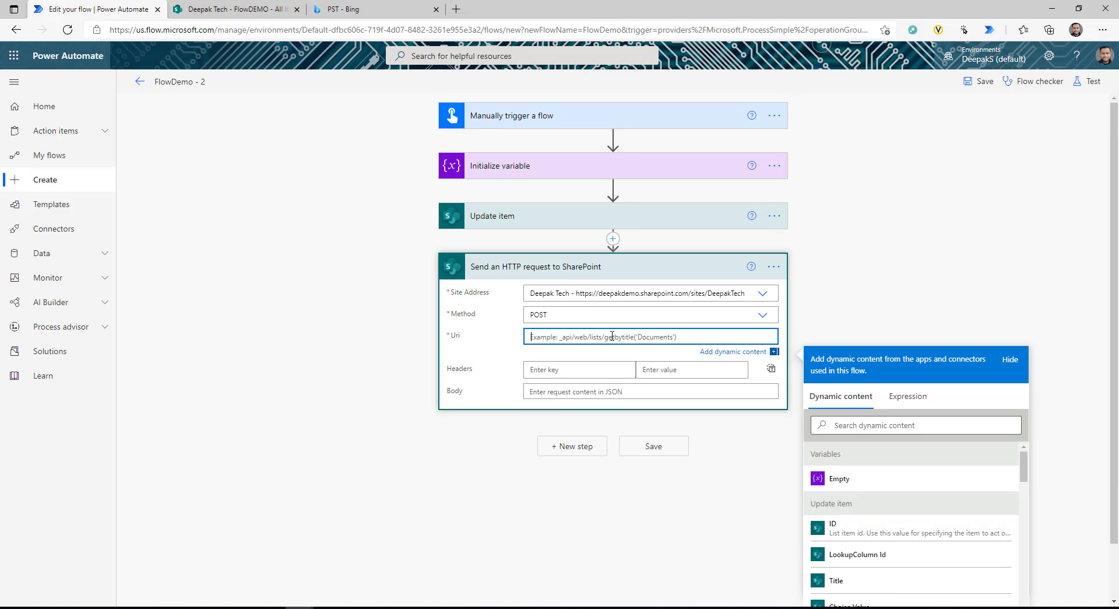
key("ctrl+v")
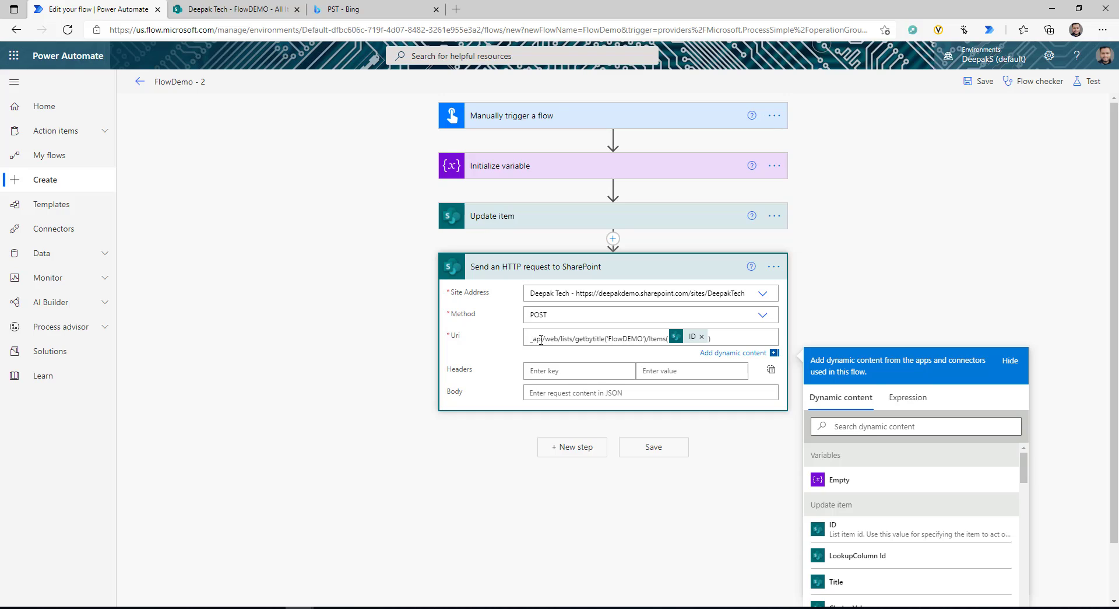
left_click(550, 339)
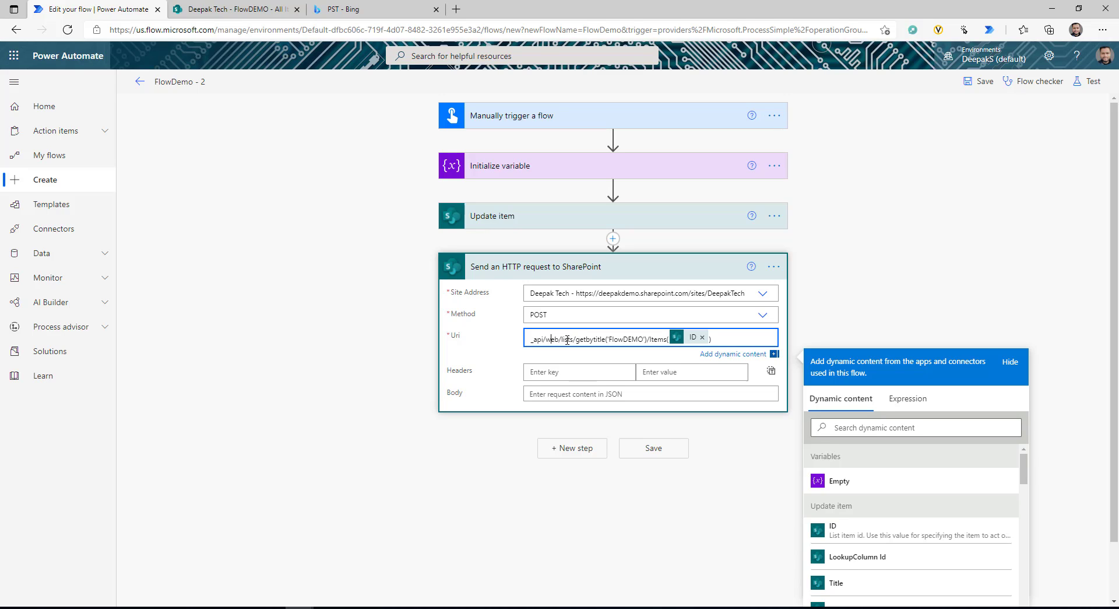
left_click(609, 339)
double_click(620, 339)
left_click(659, 340)
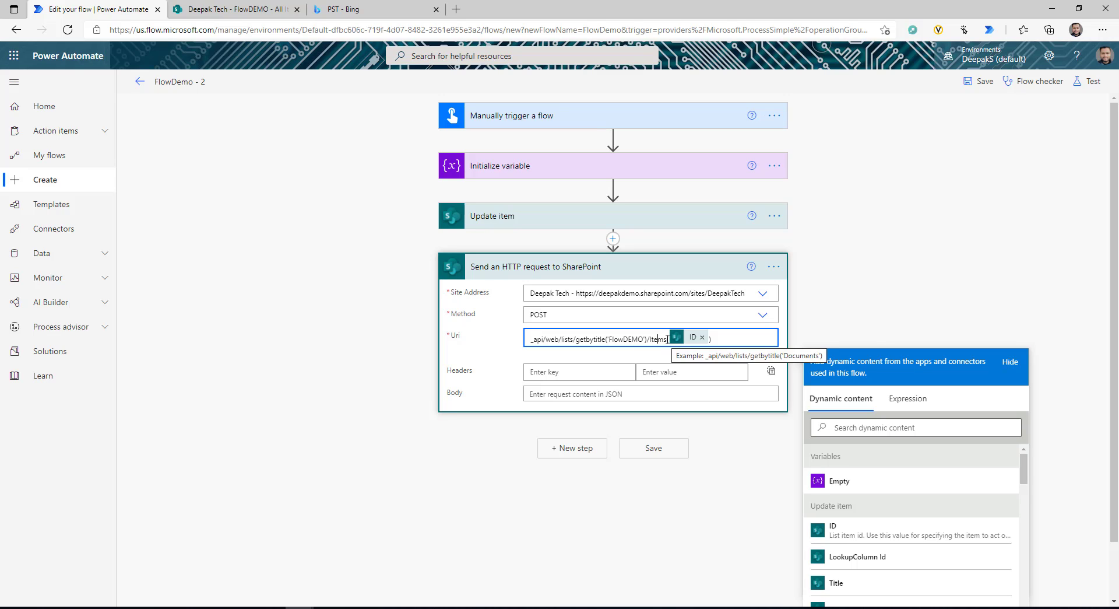
left_click(701, 338)
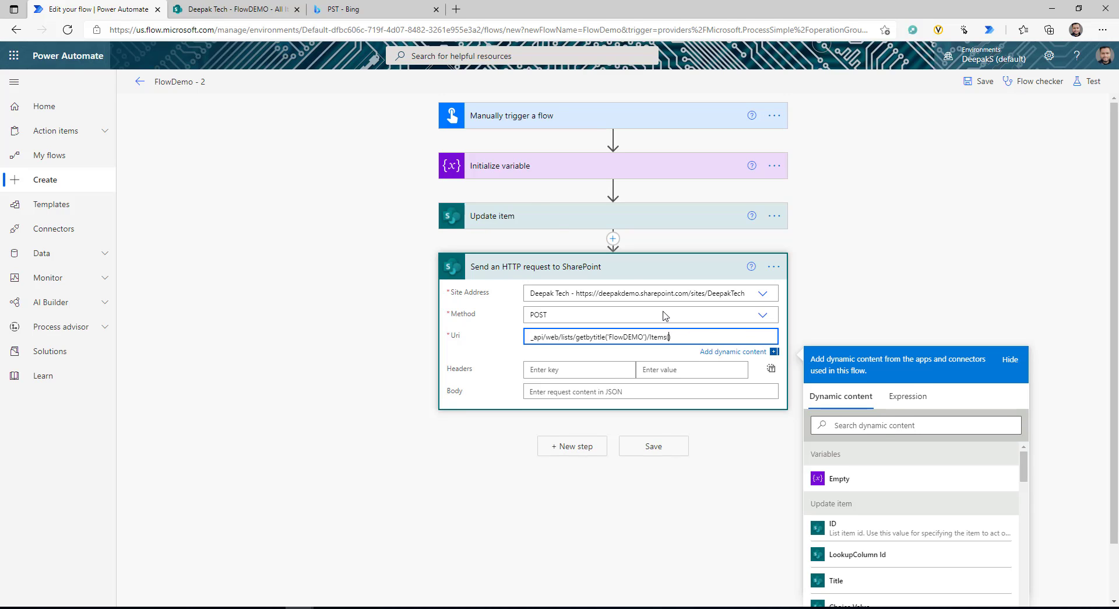
key("ctrl+z")
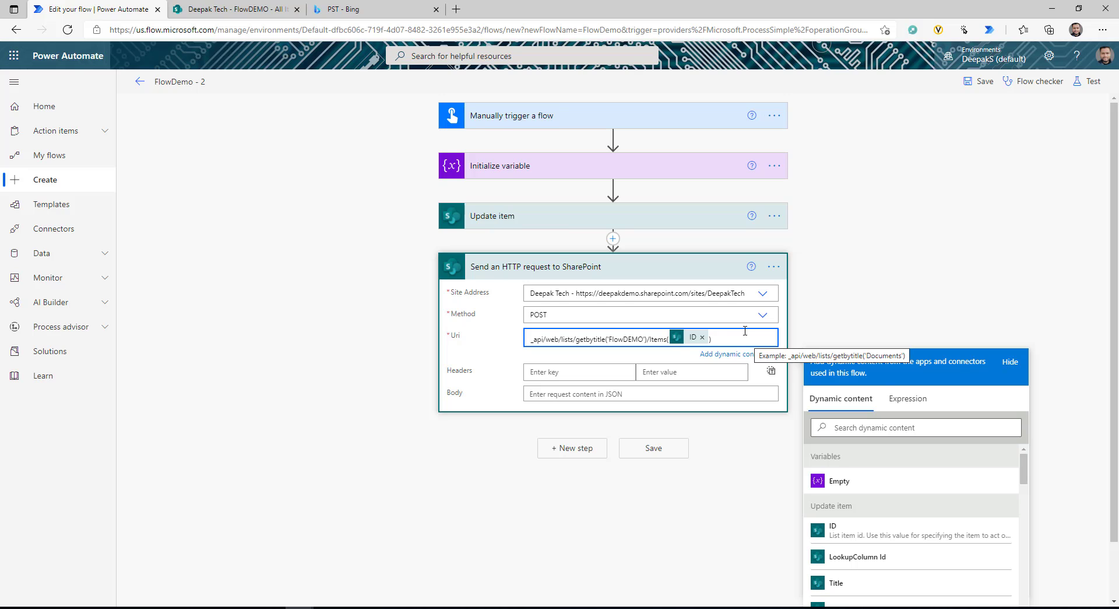
Set the request's headers as JSON: Accept and Content-Type application/json;odata=verbose, If-Match *, and X-HTTP-Method MERGE, and return to the key-value view.
scroll(693, 344, "down", 1)
left_click(589, 308)
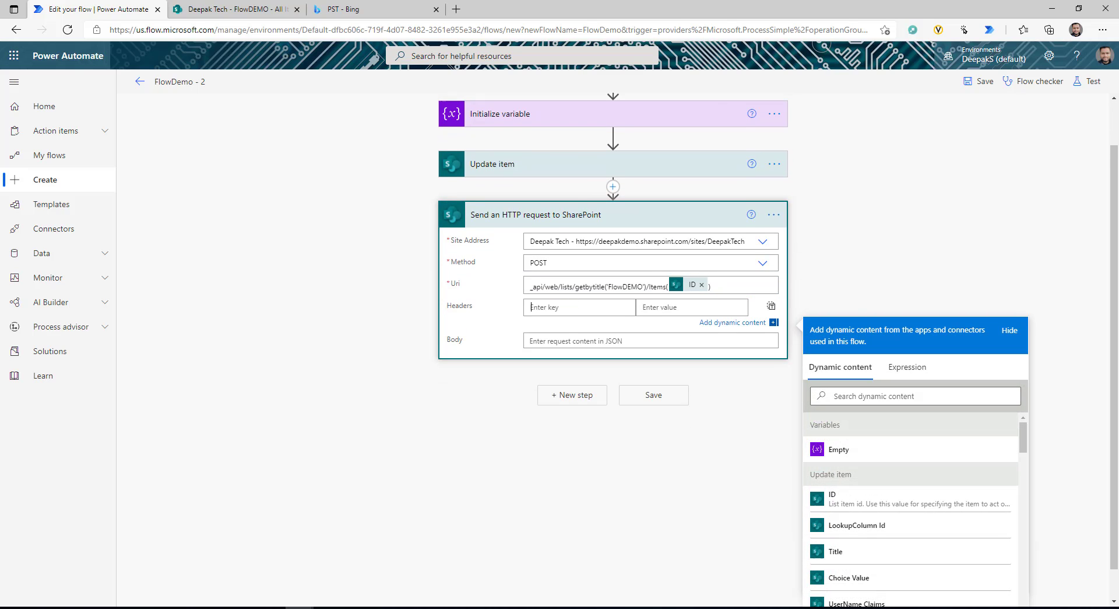
left_click(771, 307)
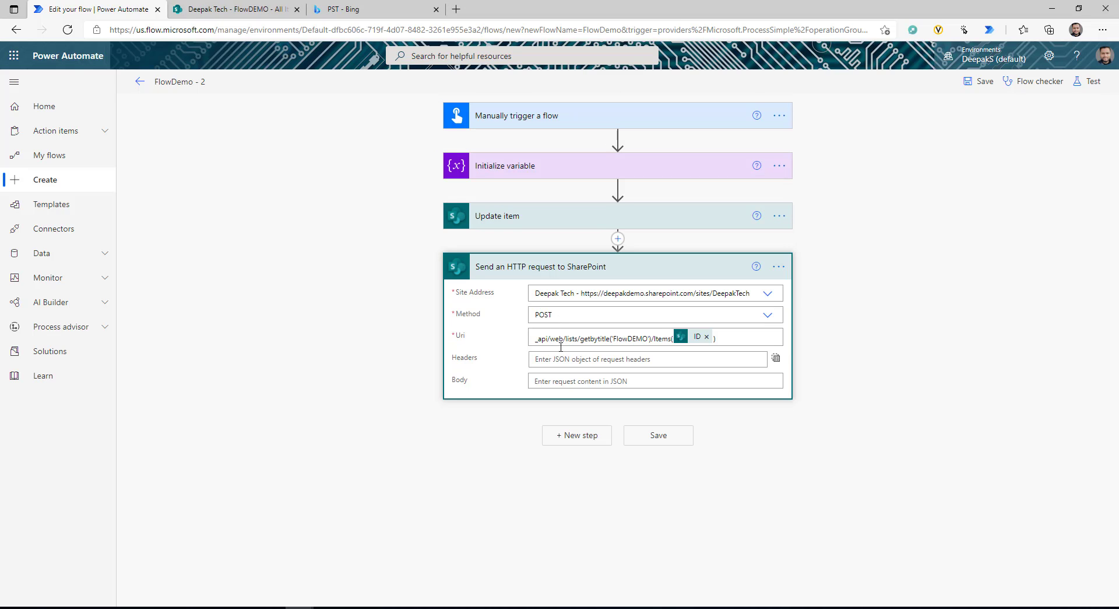
left_click(578, 364)
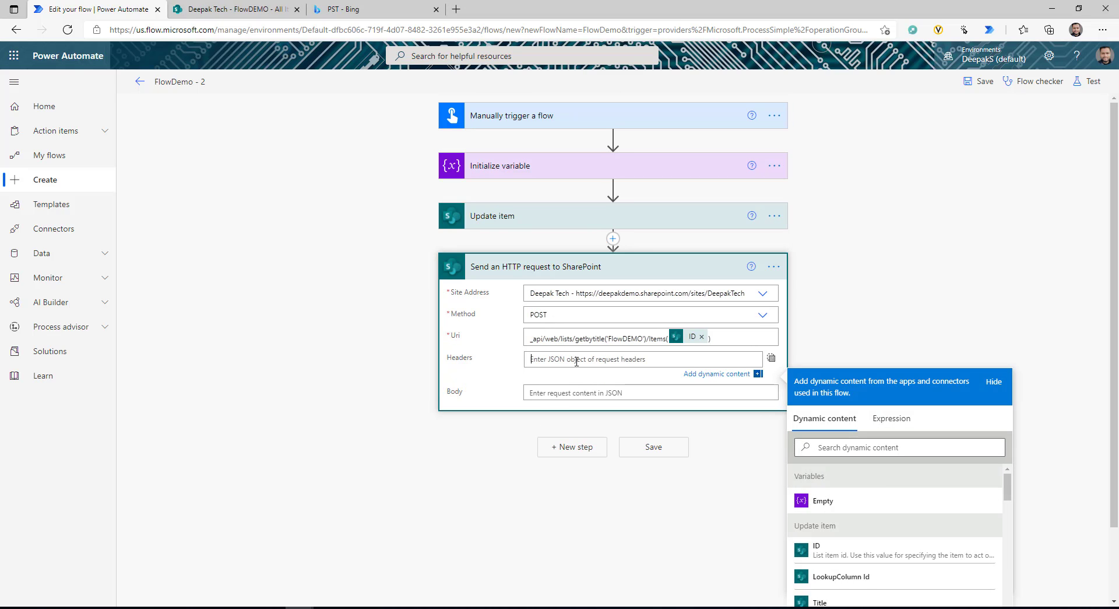
type("{   \"Accept\": \"application/json;odata=verbose\",   \"Content-Type\": \"application/json;odata=verbose\",   \"If-Match\": \"*\",   \"X-HTTP-Method\": \"MERGE\" }")
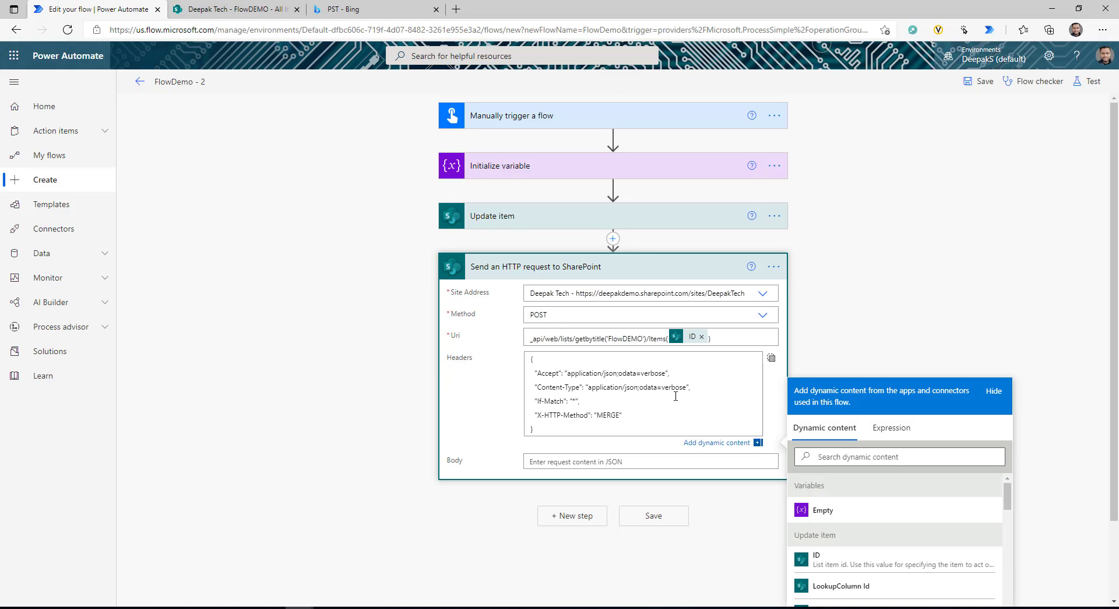
left_click(771, 357)
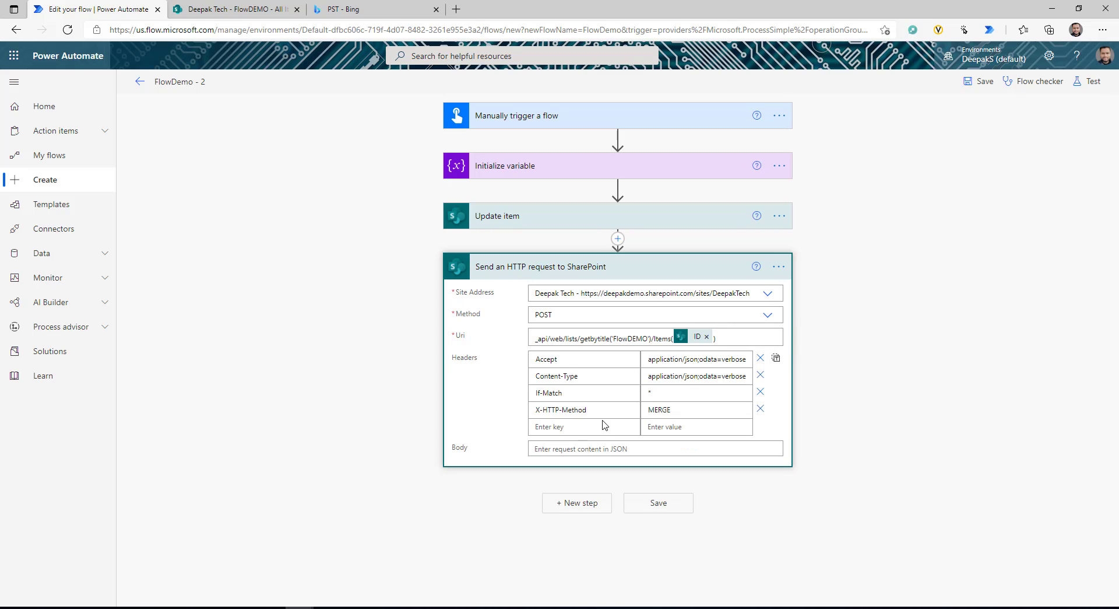
Set the HTTP request's Body to JSON with __metadata type 'SP.Data.FlowDEMOListItem' and 'UserNameId':-1.
left_click(558, 448)
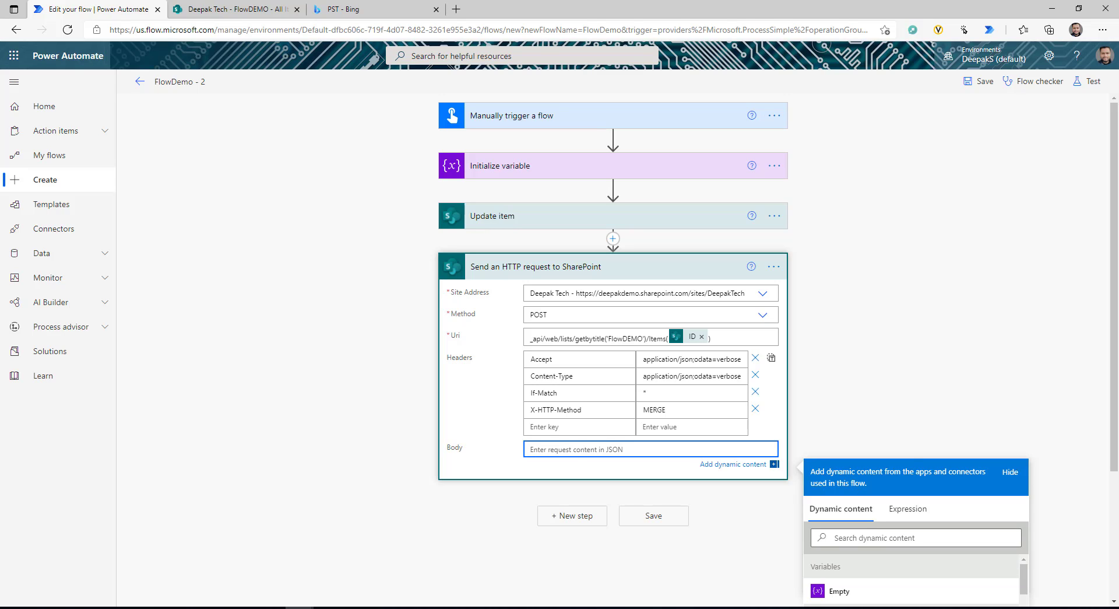
type("{'__metadata': \t{'type':'SP.Data.FlowDEMOListItem'}, 'UserNameId':-1 }")
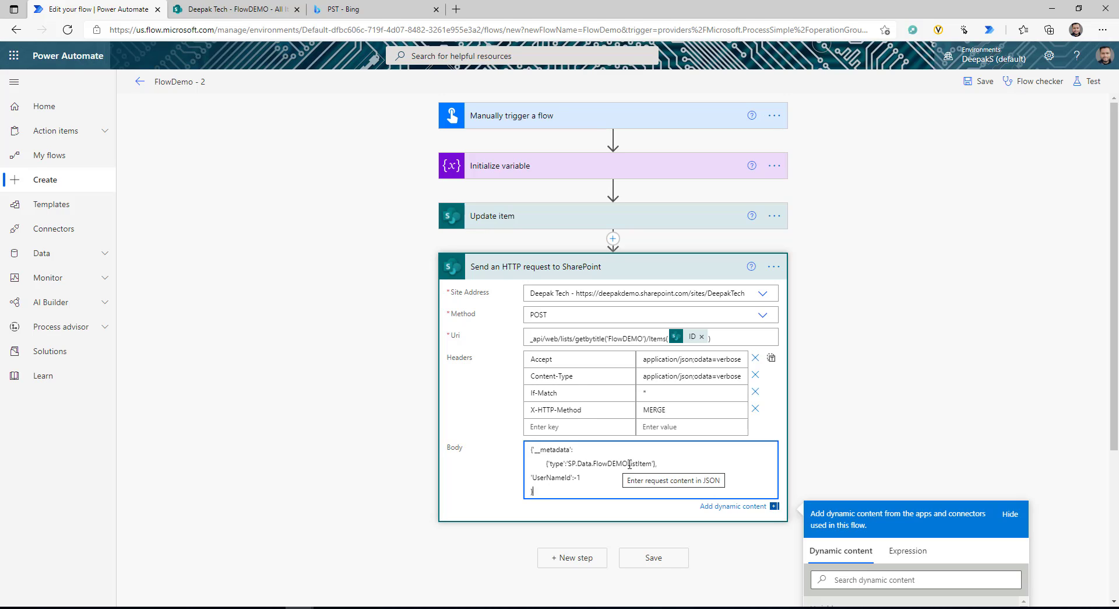
Review the list name, metadata type and UserNameId line in the request Body alongside the Update item action's fields.
left_click_drag(628, 464, 593, 464)
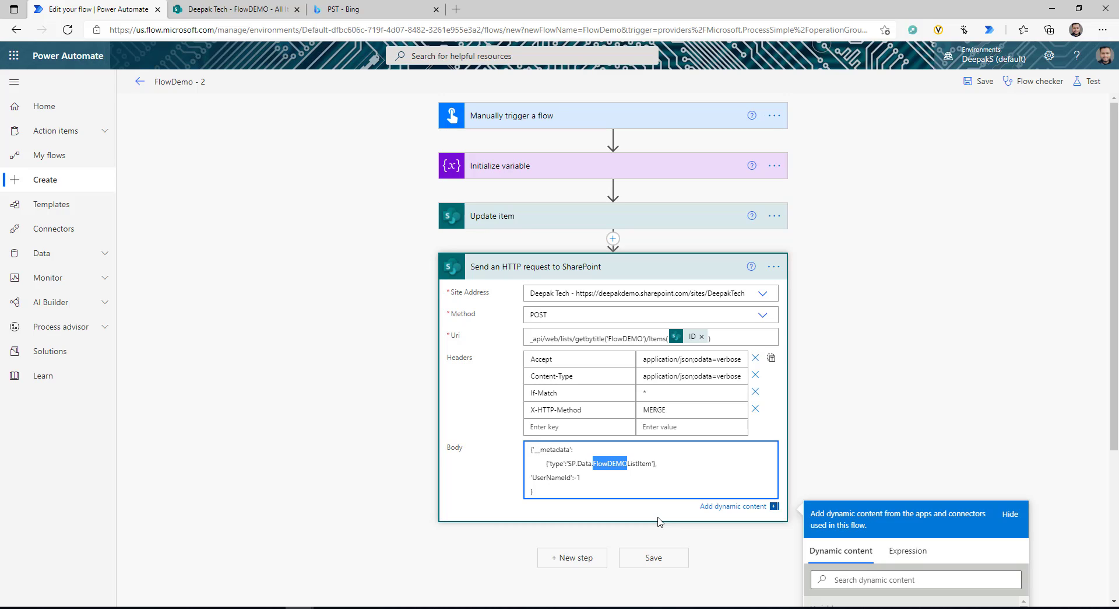
left_click(620, 463)
left_click_drag(550, 464, 658, 466)
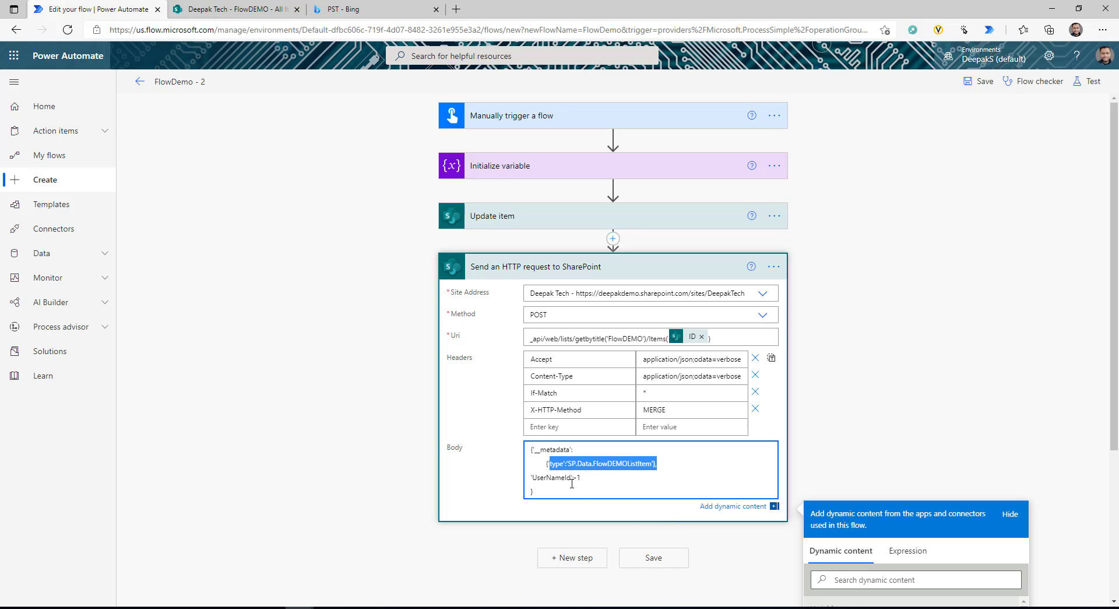
left_click(642, 477)
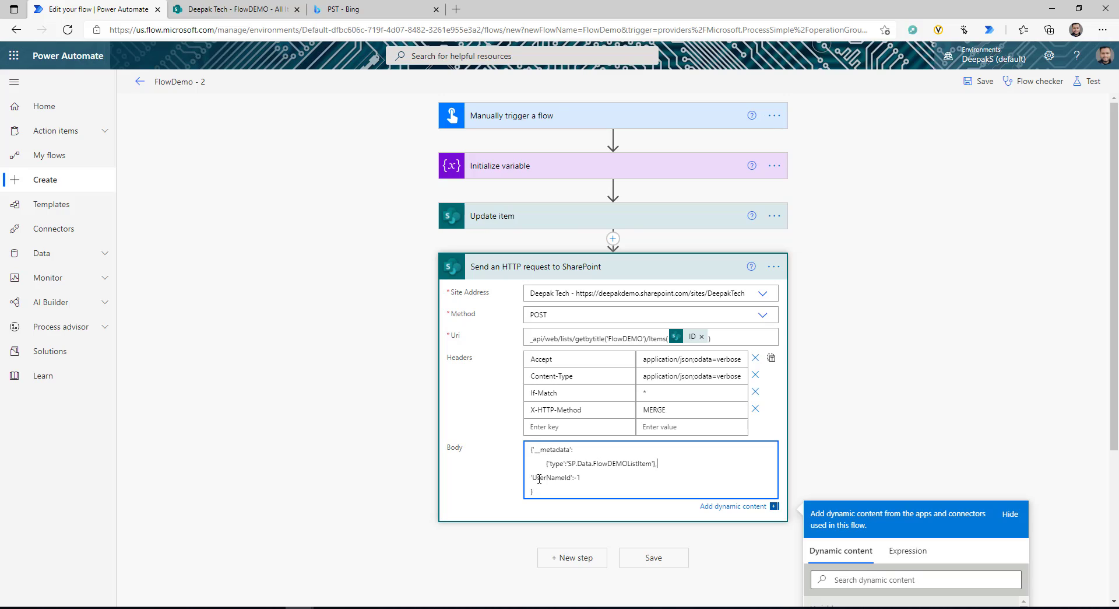
left_click_drag(532, 477, 564, 477)
left_click(565, 477)
left_click(463, 221)
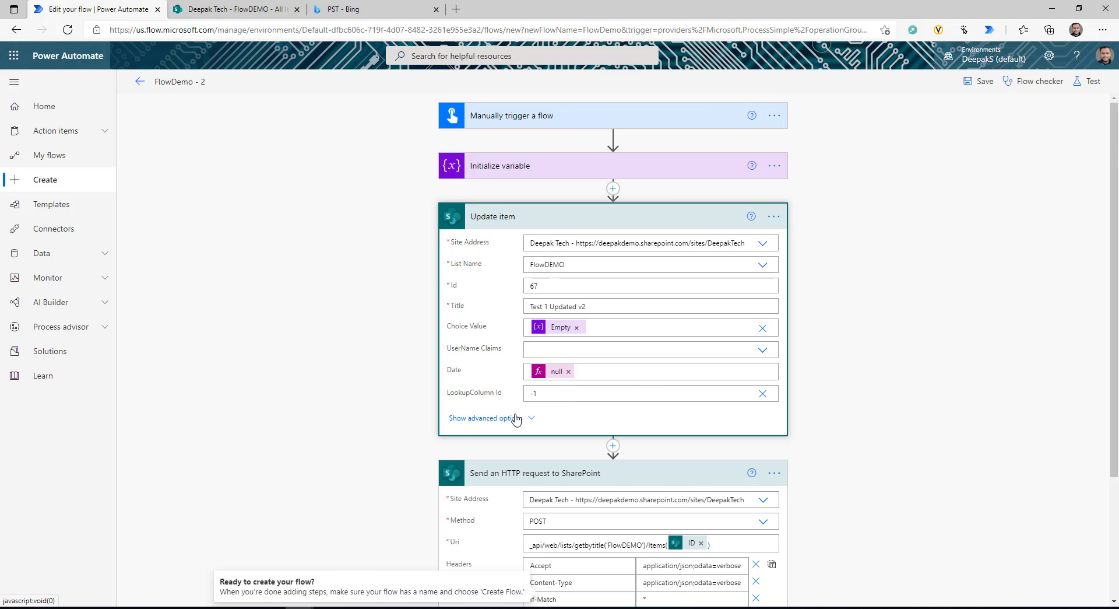
scroll(476, 295, "down", 1)
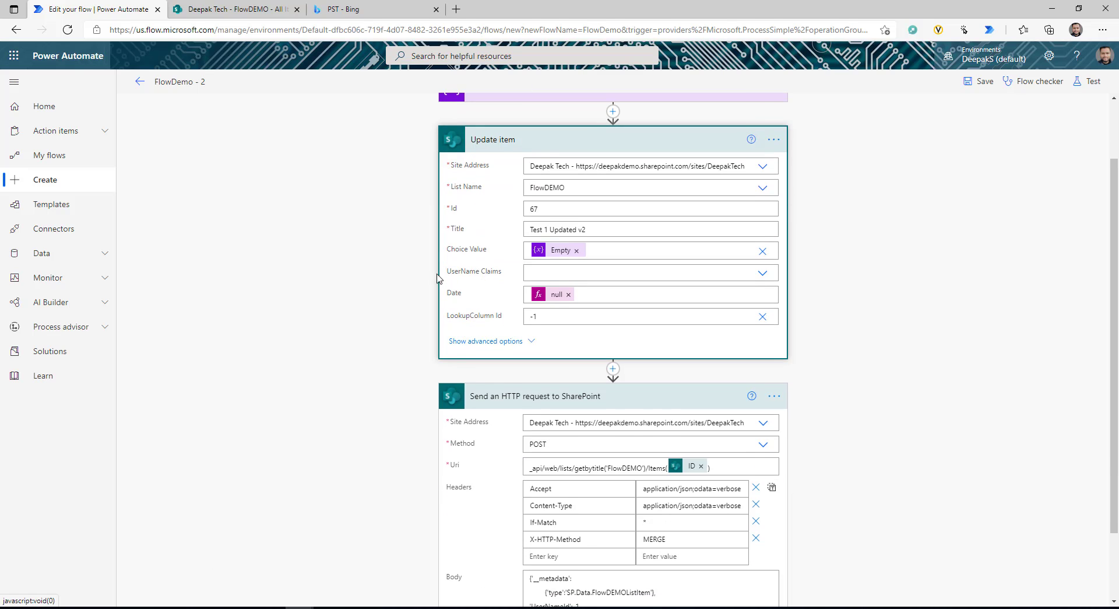
scroll(545, 504, "down", 1)
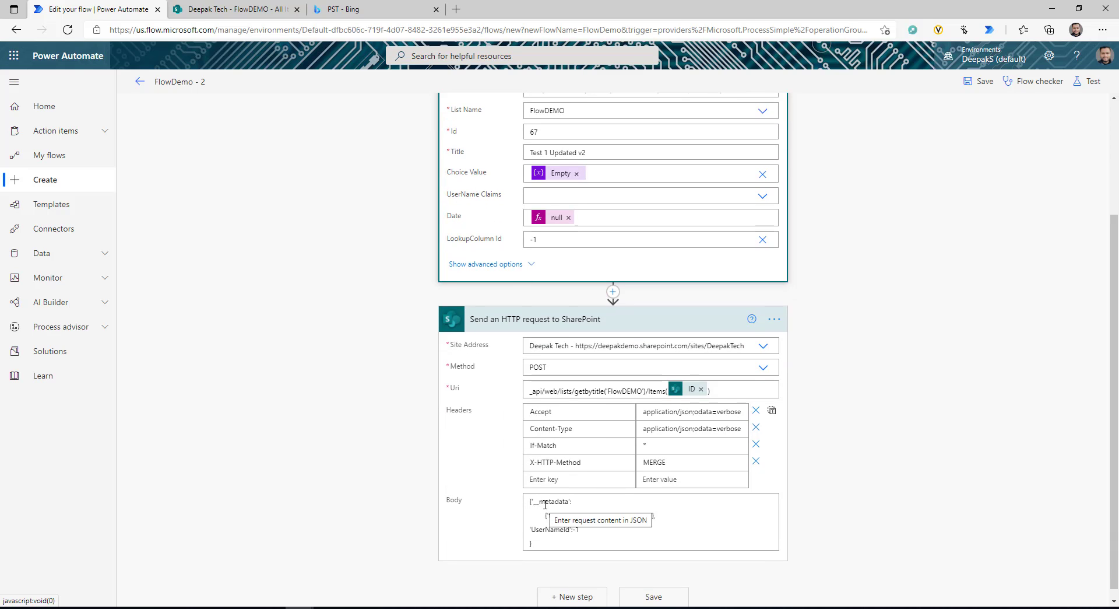
triple_click(593, 530)
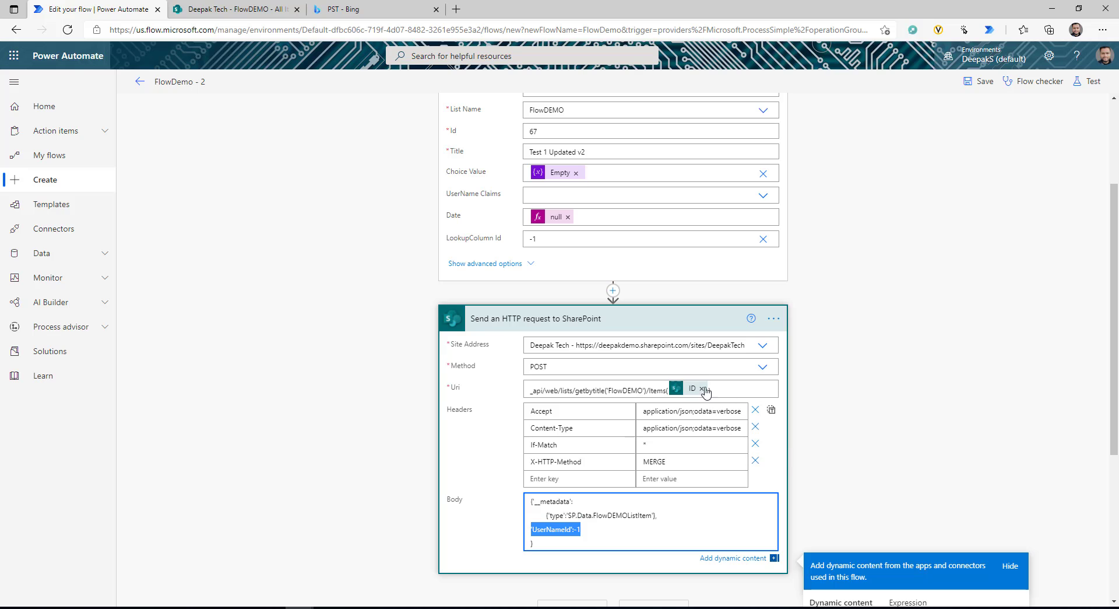
Save and test the flow, and examine the Test 1 Updated v2 item's UserName in the FlowDEMO list.
left_click(979, 81)
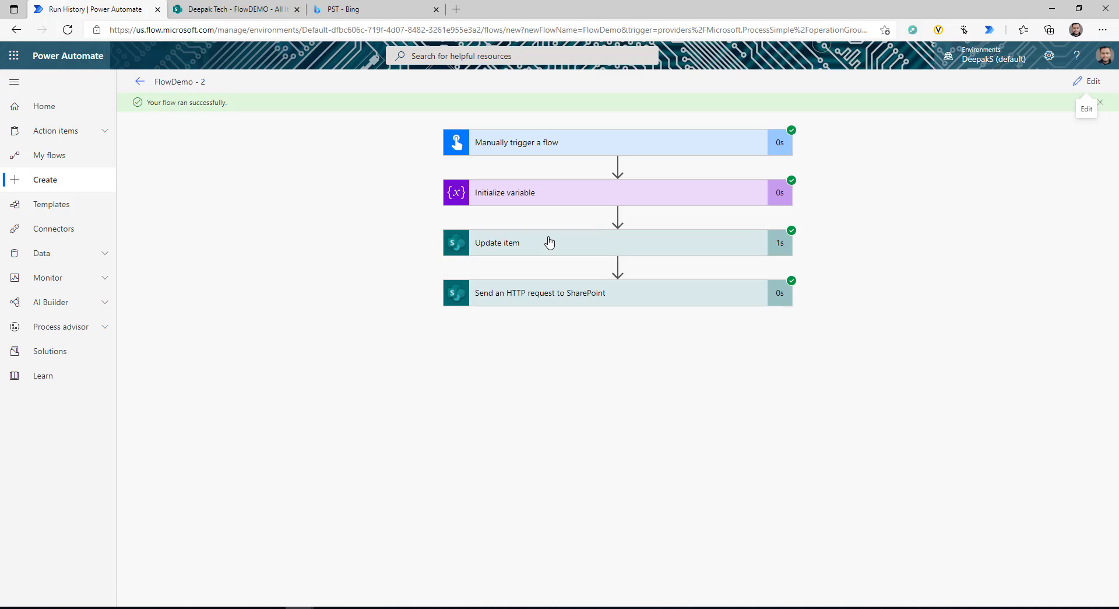
left_click(218, 9)
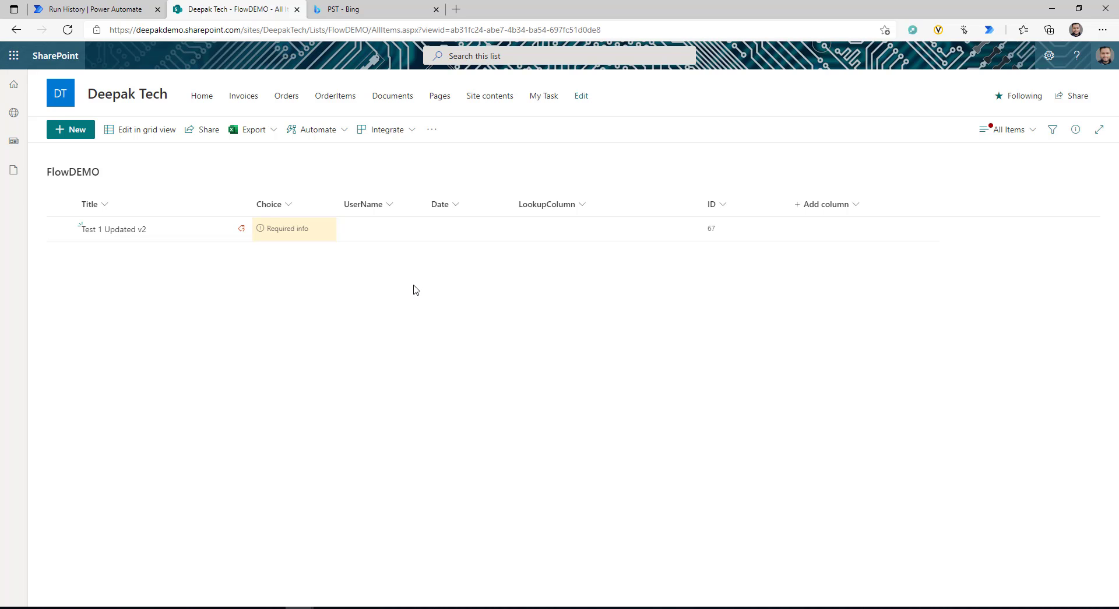
key("ctrl+shift+Tab")
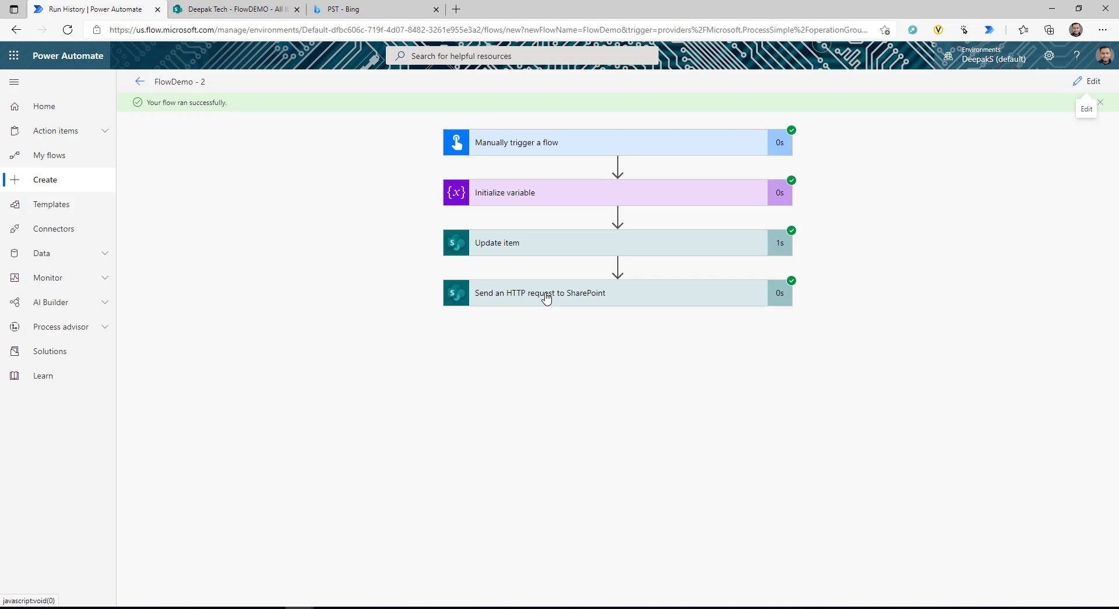